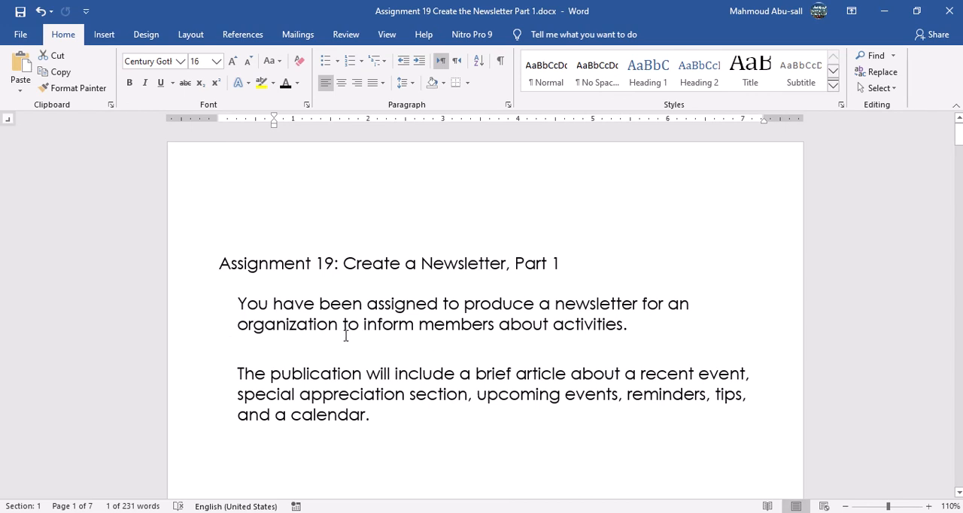
# Read the Assignment 19 introduction, look through all pages of the sample newsletter 1.docx, and close the sample.
pyautogui.doubleClick(306, 324)
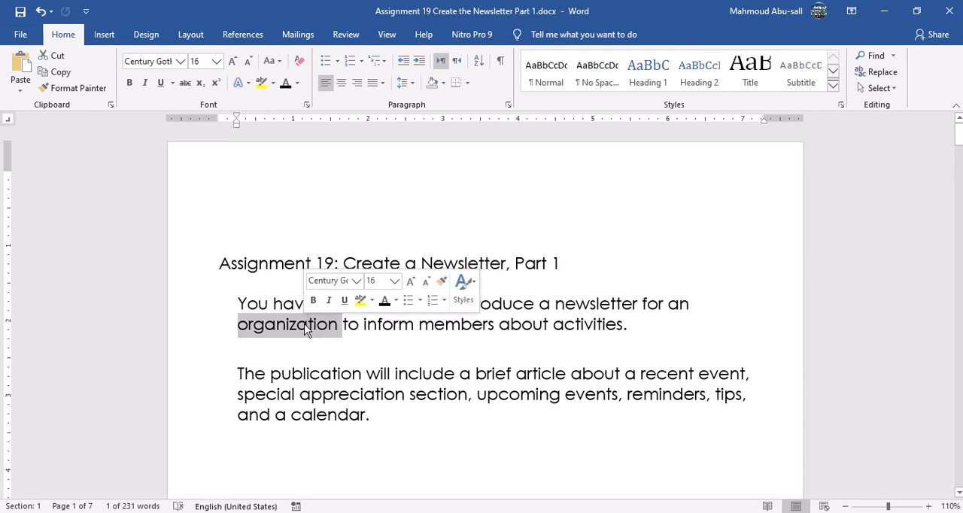
pyautogui.doubleClick(357, 351)
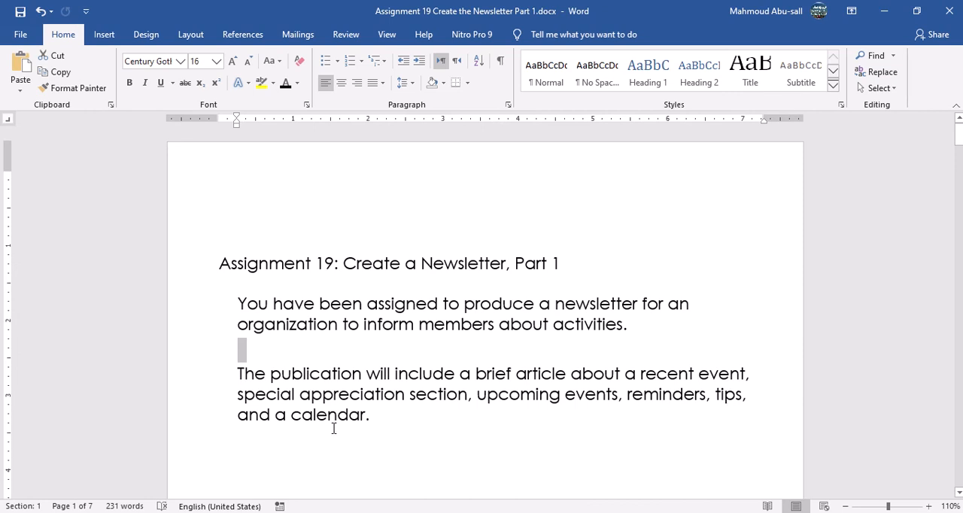
pyautogui.scroll(-2, 392, 431)
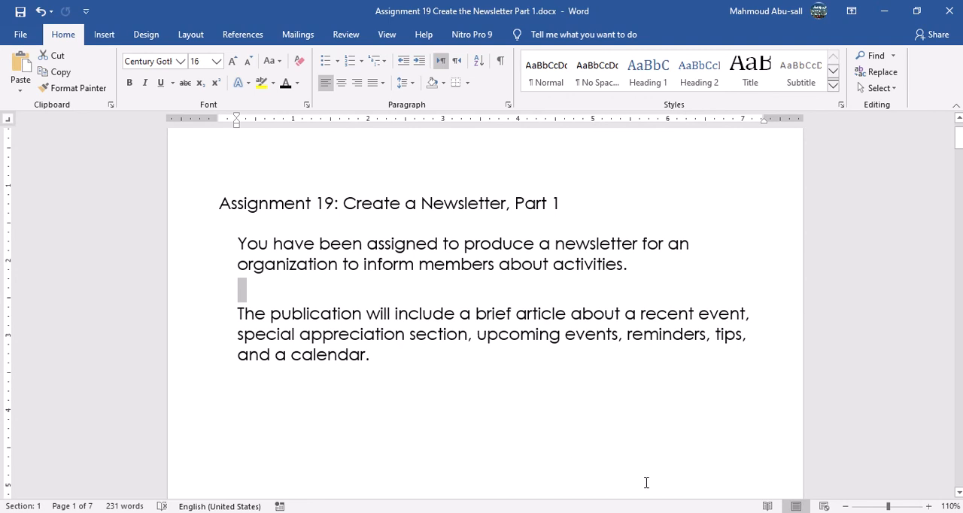
pyautogui.click(640, 506)
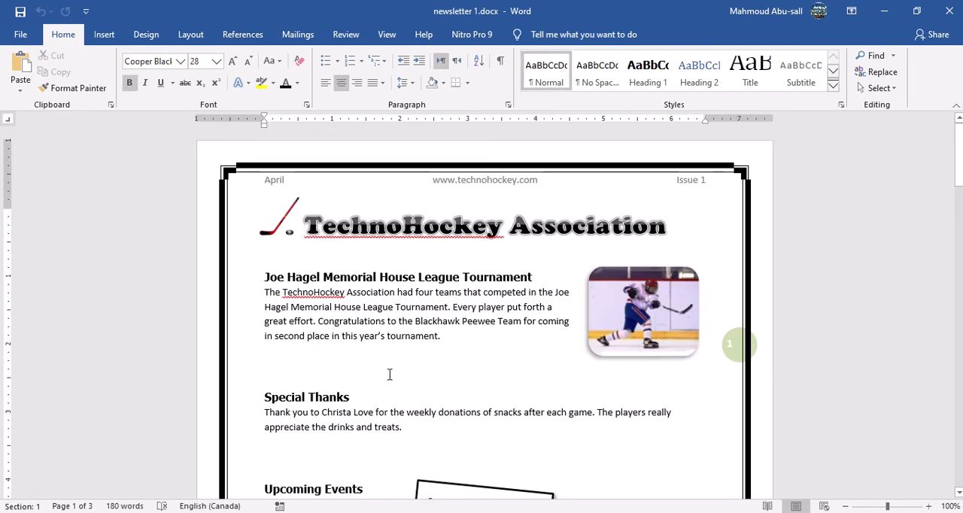
pyautogui.scroll(-8, 372, 366)
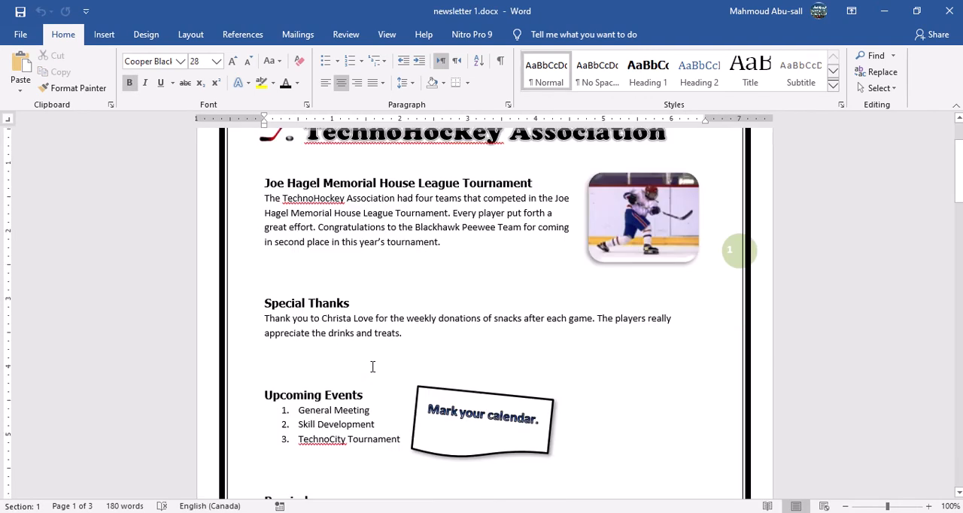
pyautogui.scroll(-10, 372, 366)
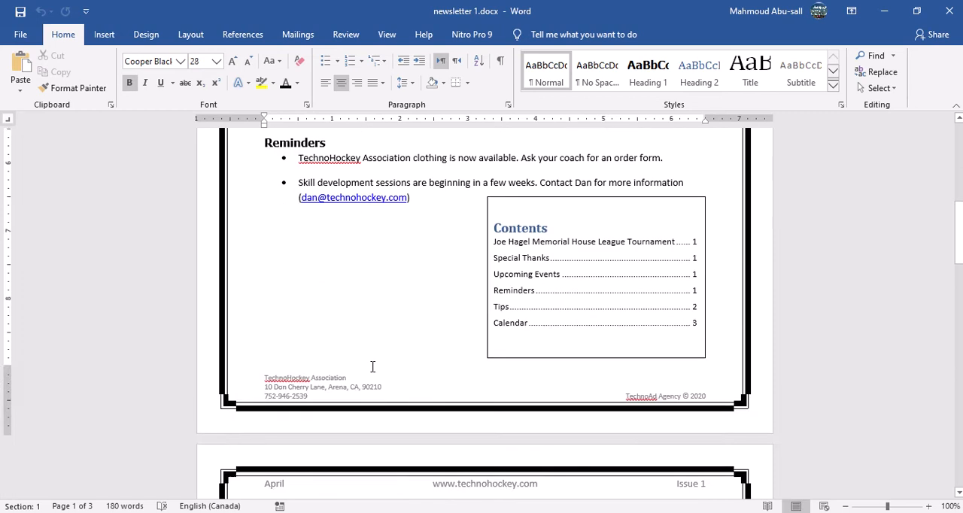
pyautogui.scroll(-20, 372, 366)
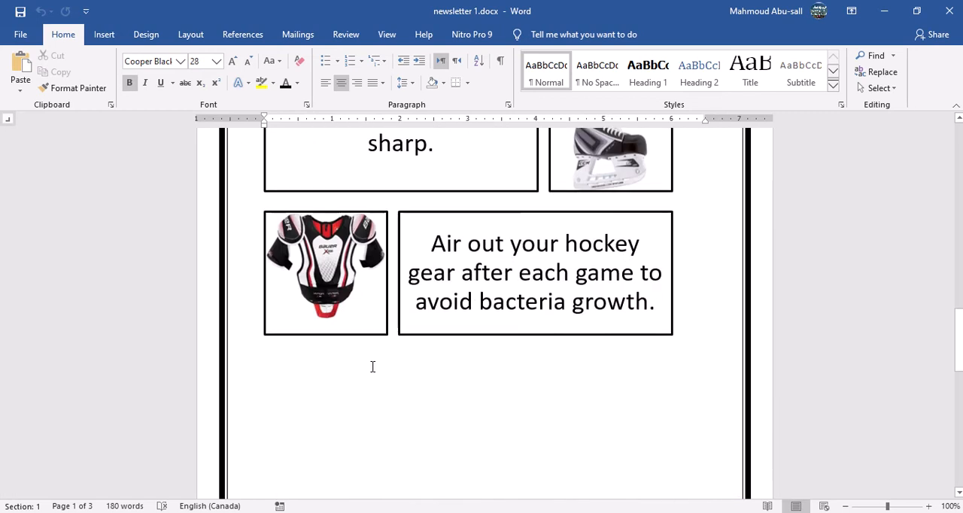
pyautogui.scroll(-8, 372, 367)
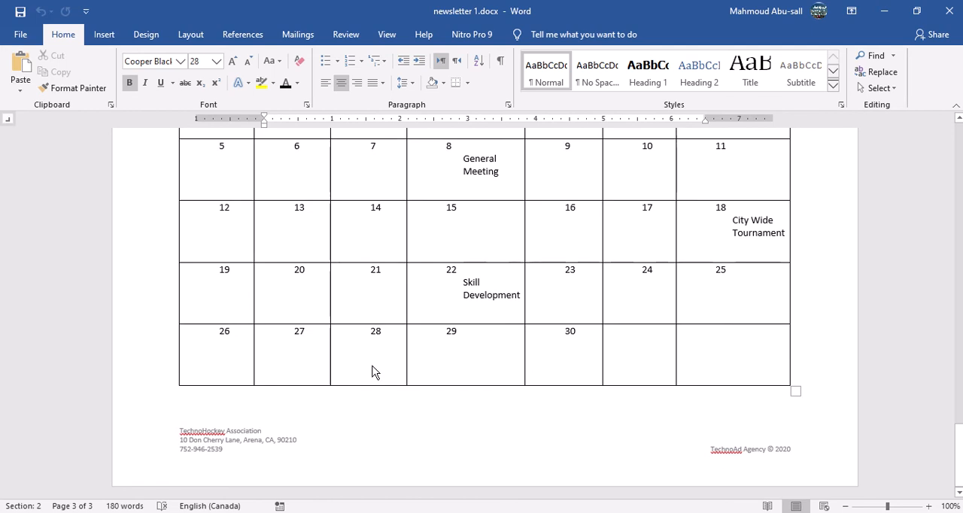
pyautogui.keyDown('ctrl'); pyautogui.scroll(-4, 371, 370); pyautogui.keyUp('ctrl')
pyautogui.keyDown('ctrl'); pyautogui.scroll(-3, 373, 369); pyautogui.keyUp('ctrl')
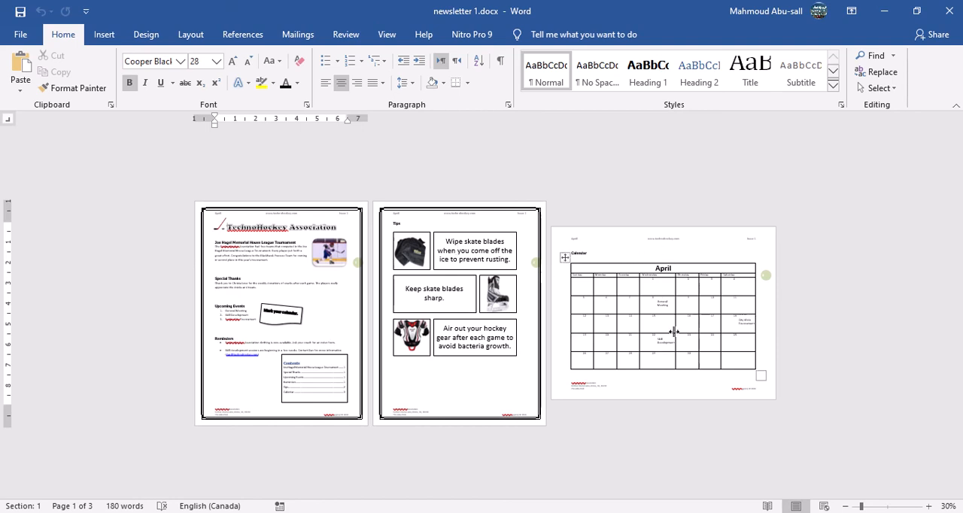
pyautogui.click(950, 11)
# Read the first two assignment instructions about opening Word and creating a banner with the organization name.
pyautogui.scroll(-10, 363, 427)
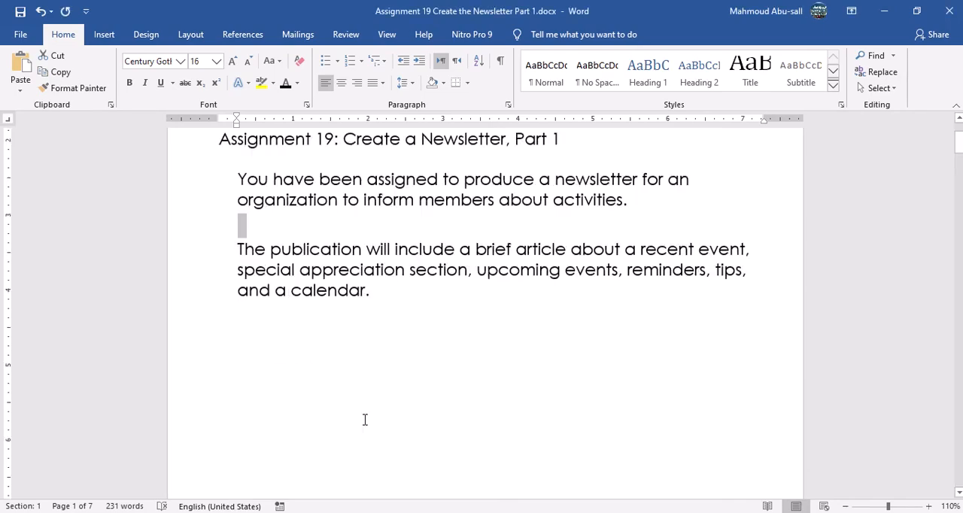
pyautogui.scroll(-5, 365, 420)
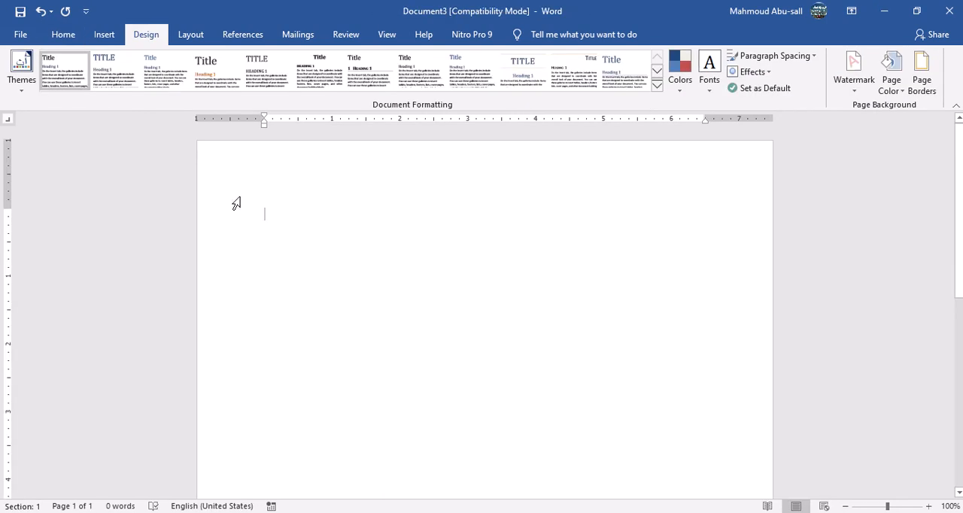
pyautogui.click(63, 34)
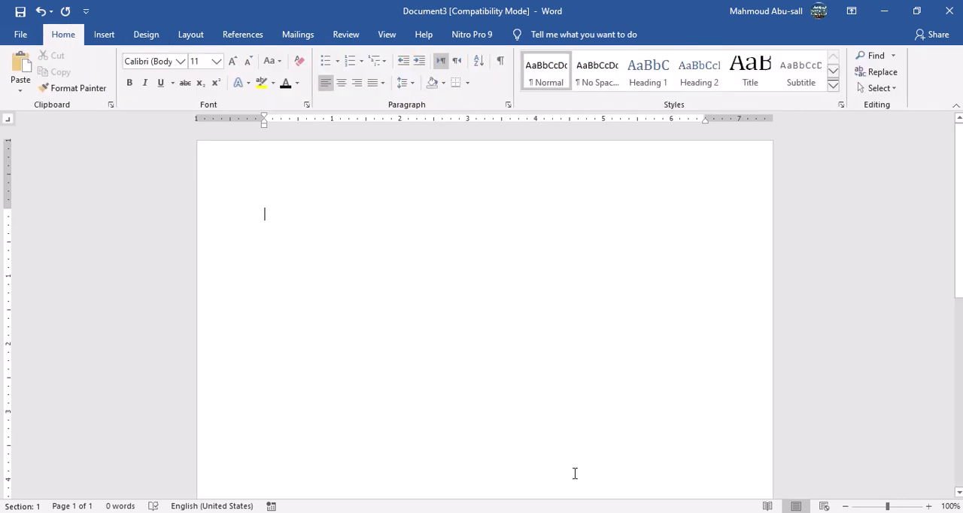
pyautogui.click(451, 470)
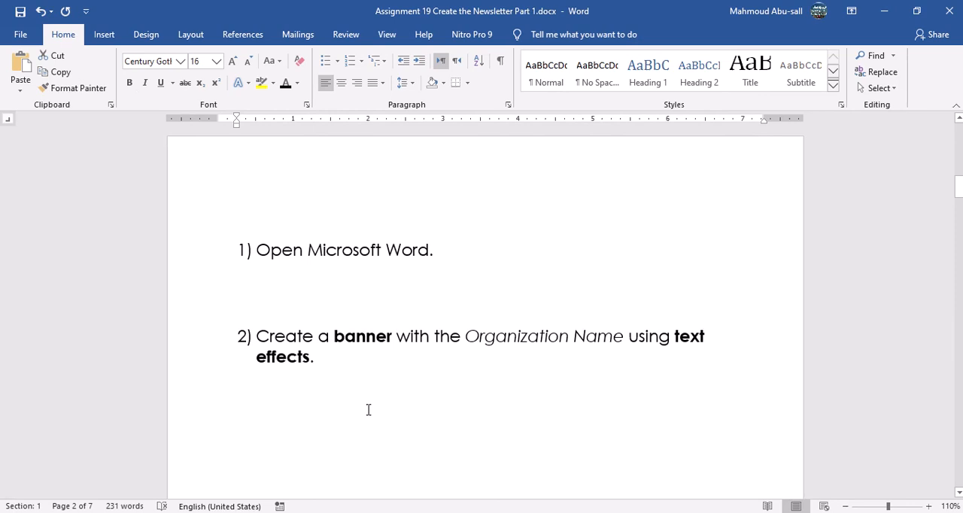
pyautogui.doubleClick(368, 336)
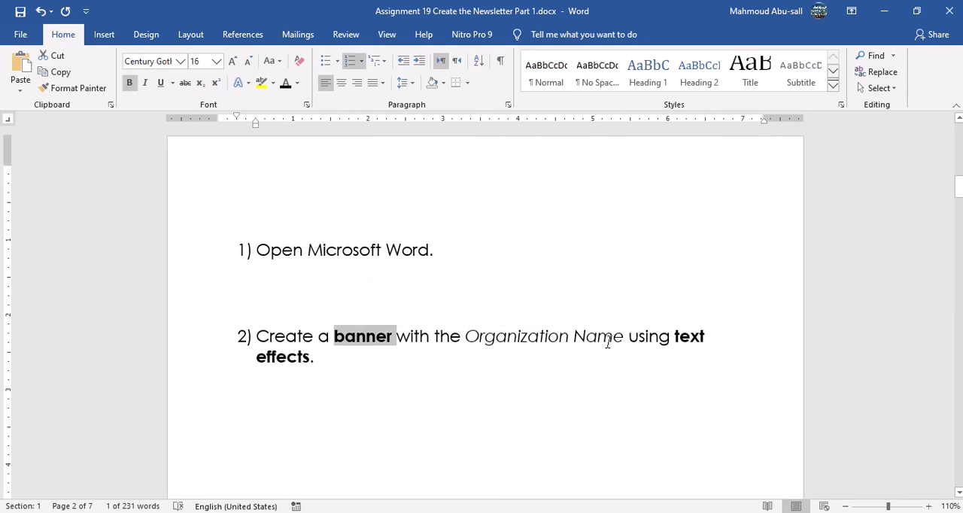
# Switch to the blank Document3, enter "TechnoHockey Association" as the banner text, and start new lines below it.
pyautogui.hotkey('alt', 'Tab')
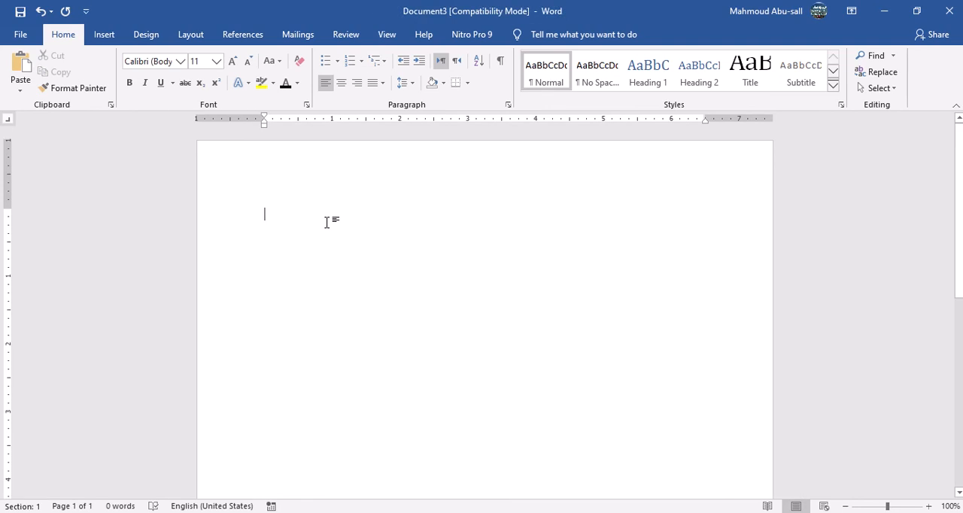
pyautogui.write('Techno')
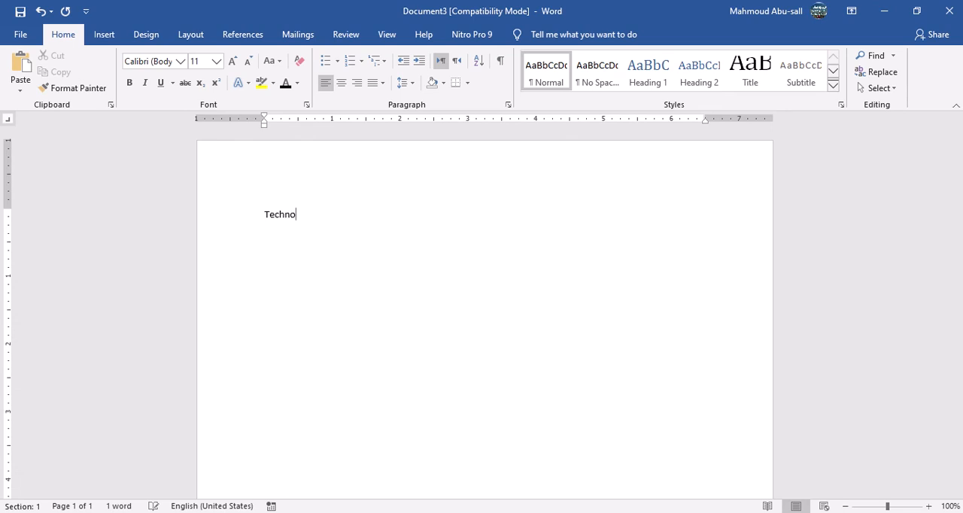
pyautogui.write('Hockey Association')
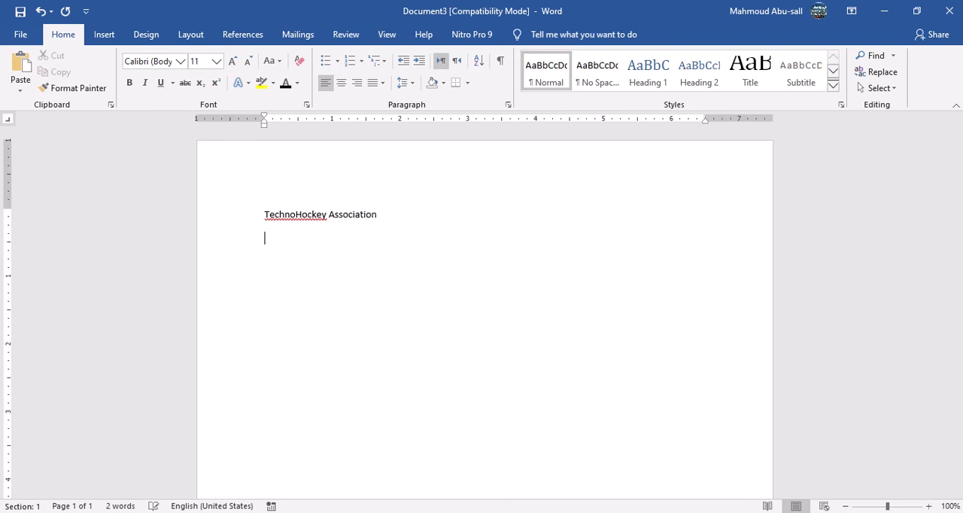
pyautogui.press('Return')
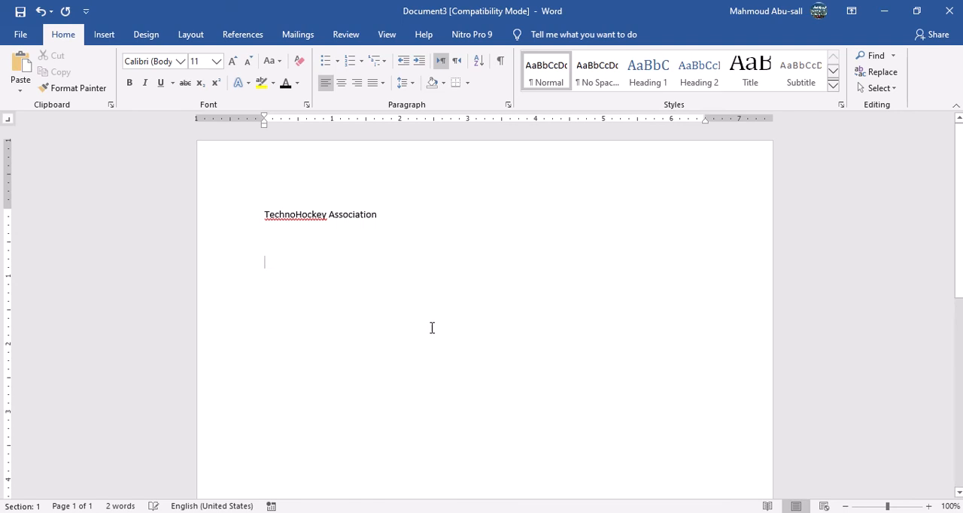
# Check the text effects requirement in the assignment's second instruction and return to the newsletter document.
pyautogui.click(451, 485)
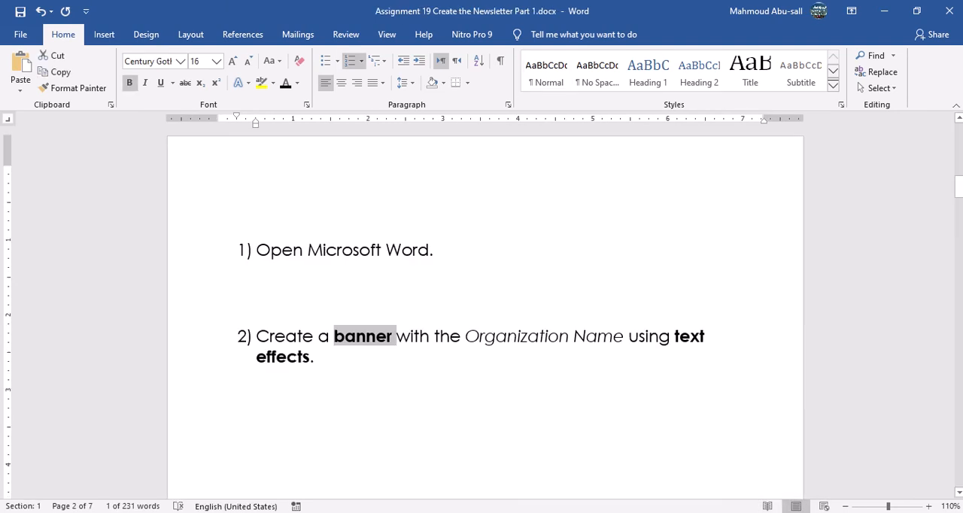
pyautogui.doubleClick(683, 339)
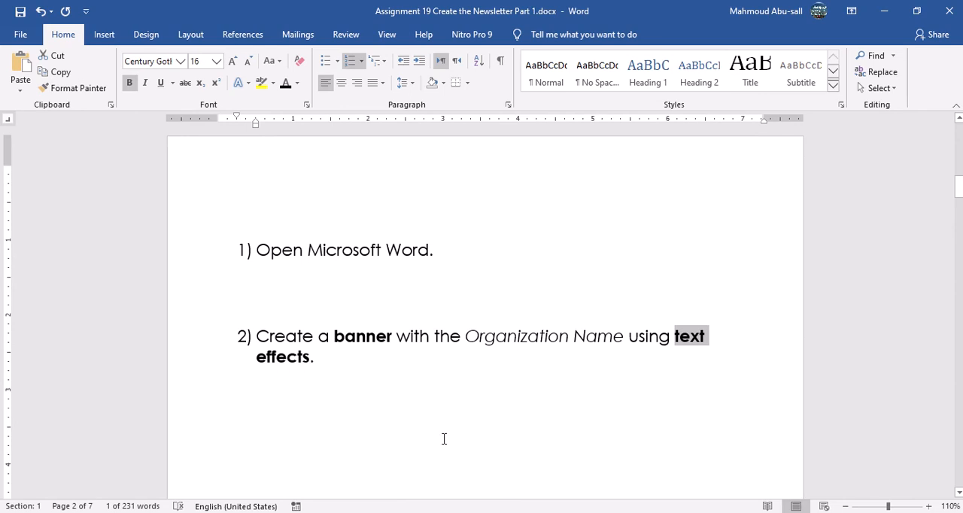
pyautogui.moveTo(602, 512)
pyautogui.click(757, 471)
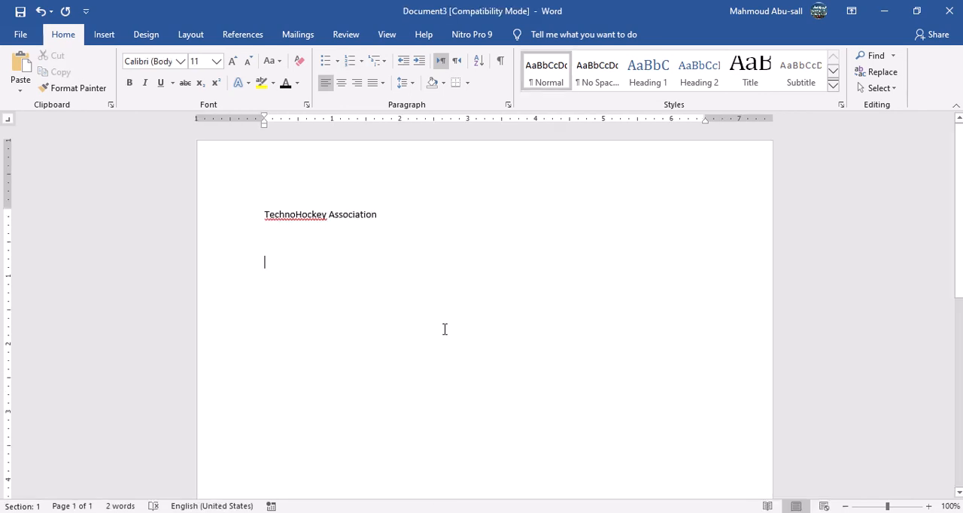
# Set the font size of the "TechnoHockey Association" banner line to 28.
pyautogui.click(223, 219)
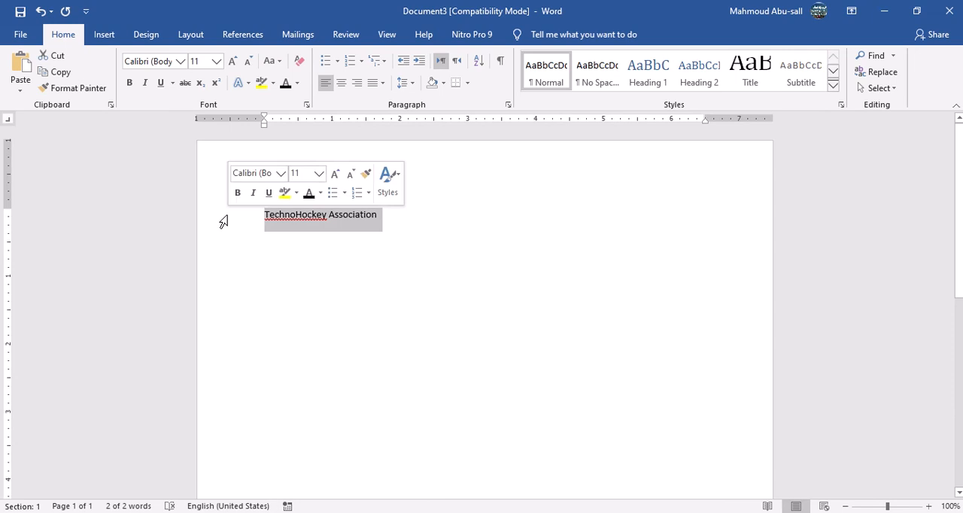
pyautogui.click(232, 61)
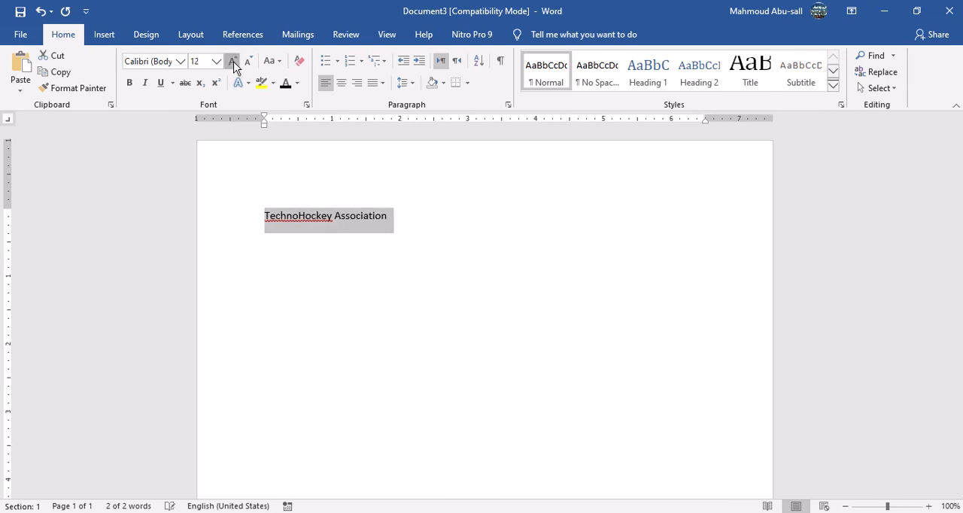
pyautogui.click(232, 62)
pyautogui.click(233, 62)
pyautogui.click(233, 61)
pyautogui.click(232, 62)
pyautogui.click(232, 62)
pyautogui.click(232, 62)
pyautogui.click(233, 62)
pyautogui.click(233, 62)
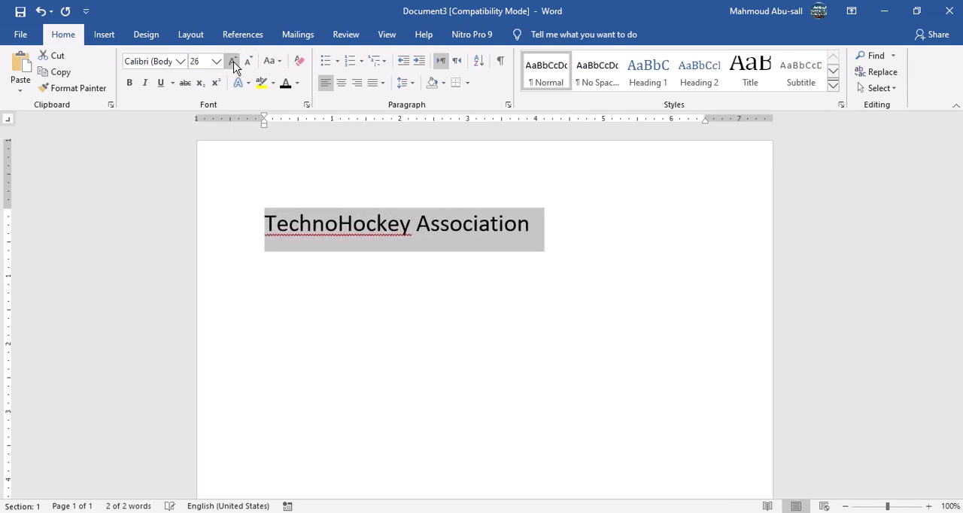
pyautogui.click(233, 62)
pyautogui.click(233, 61)
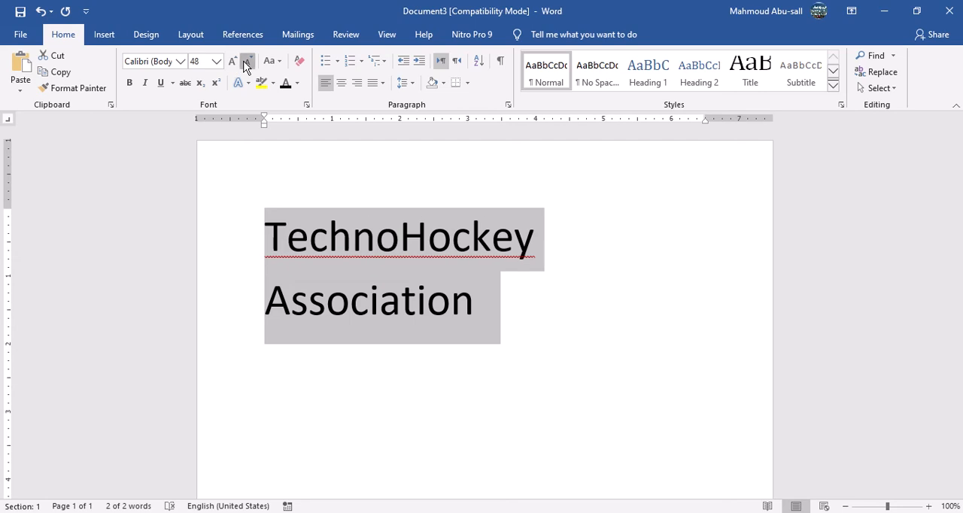
pyautogui.click(246, 63)
pyautogui.click(246, 63)
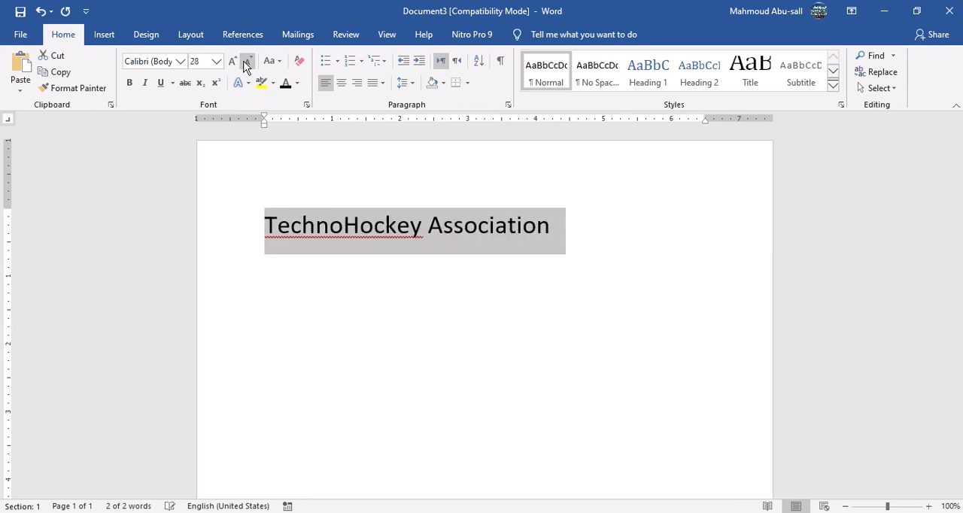
# Set the banner line's font to Cooper Black and center it on the page.
pyautogui.click(180, 61)
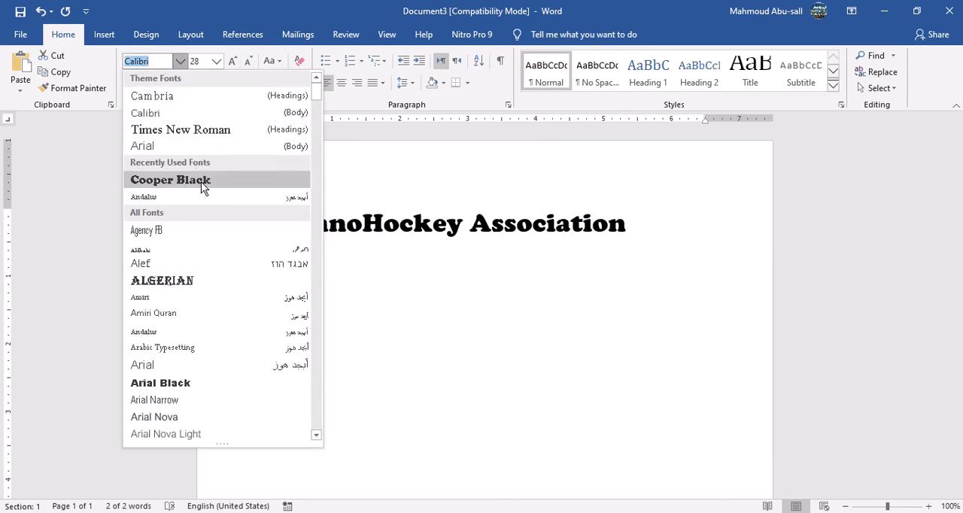
pyautogui.click(260, 182)
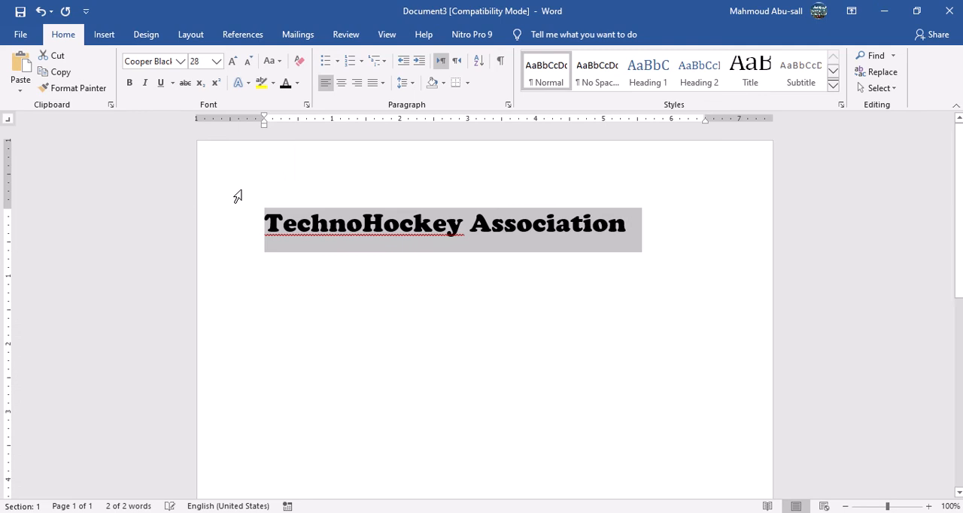
pyautogui.click(343, 89)
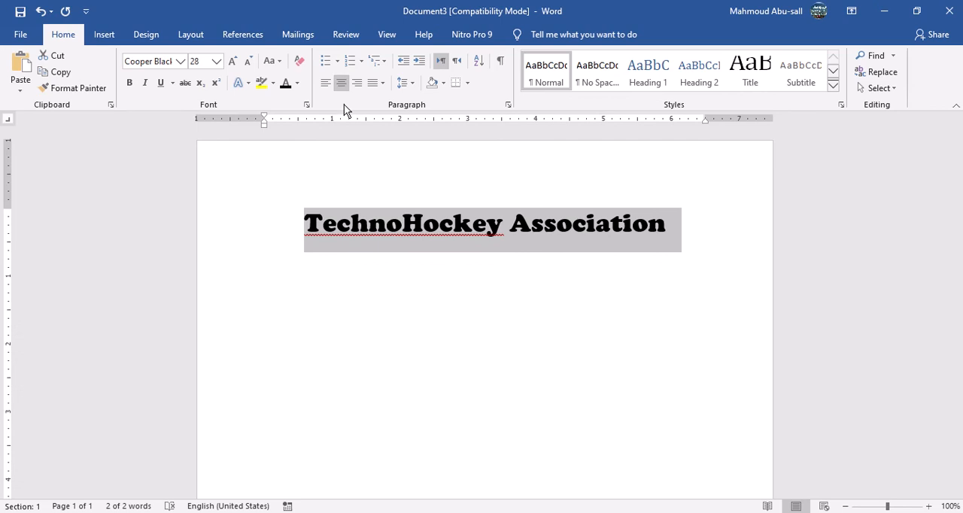
# Apply a Glow text effect to the banner text, using a light blue shade from the theme colors.
pyautogui.click(247, 82)
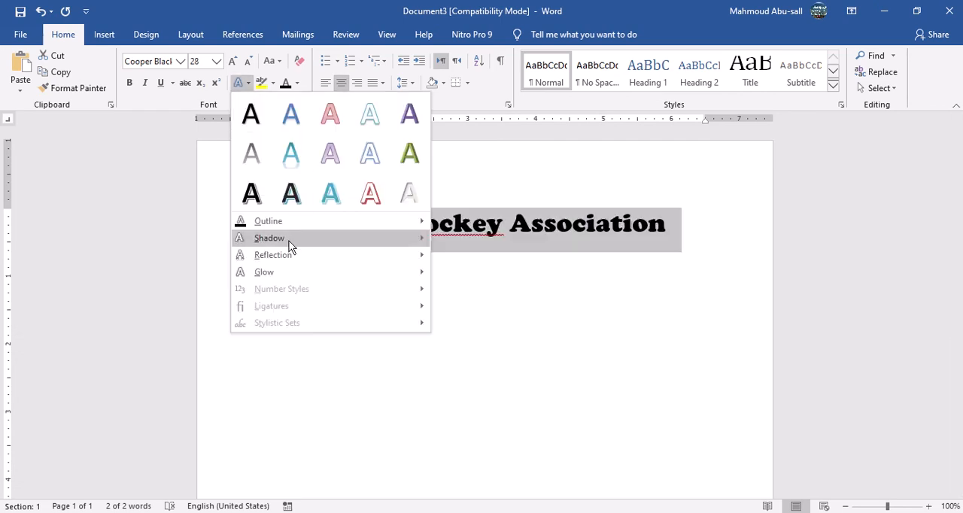
pyautogui.moveTo(291, 239)
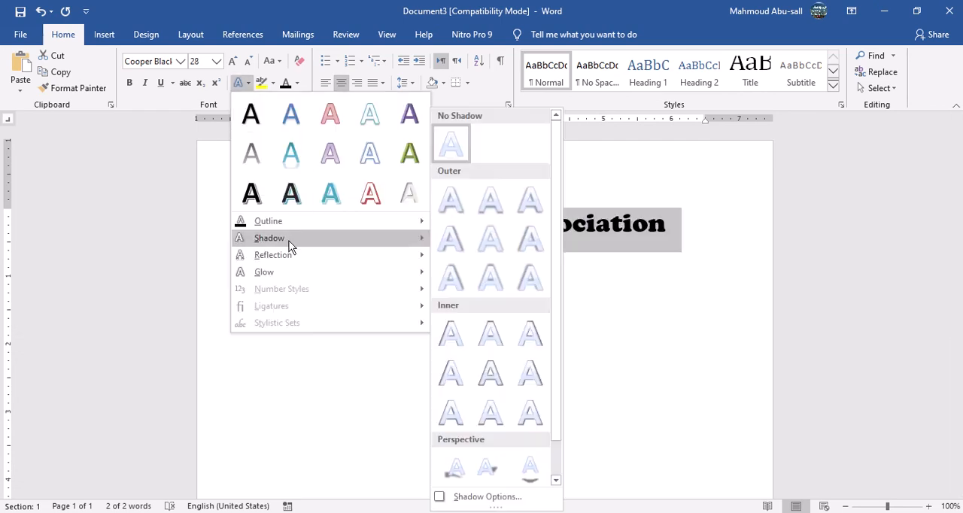
pyautogui.click(452, 333)
pyautogui.click(247, 83)
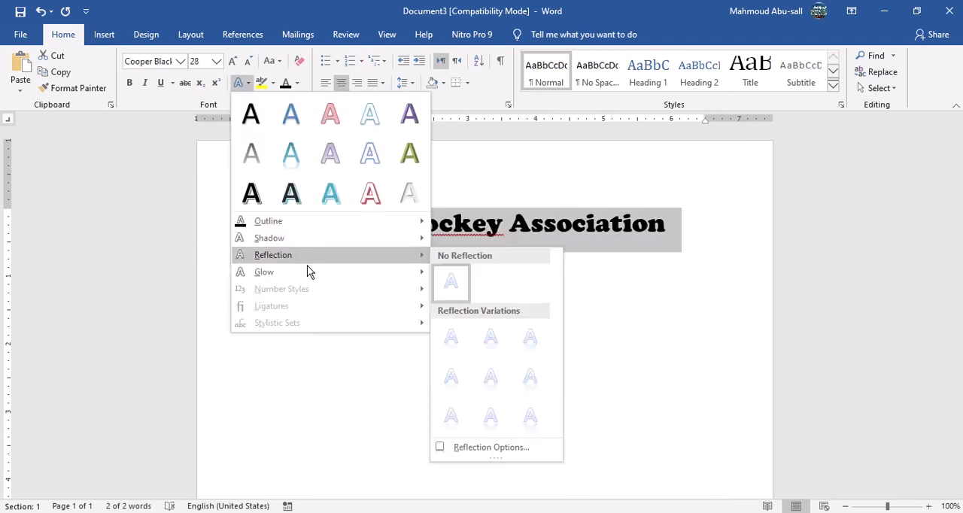
pyautogui.moveTo(309, 276)
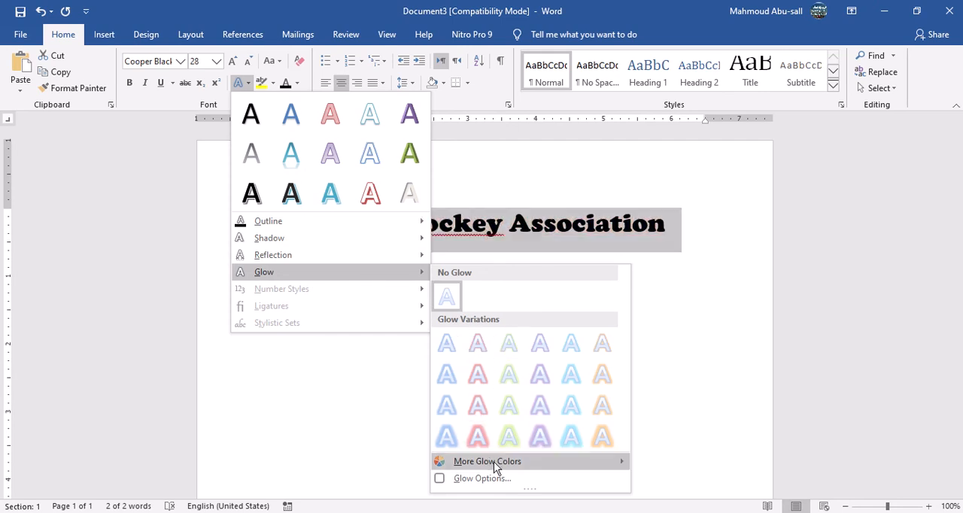
pyautogui.moveTo(540, 463)
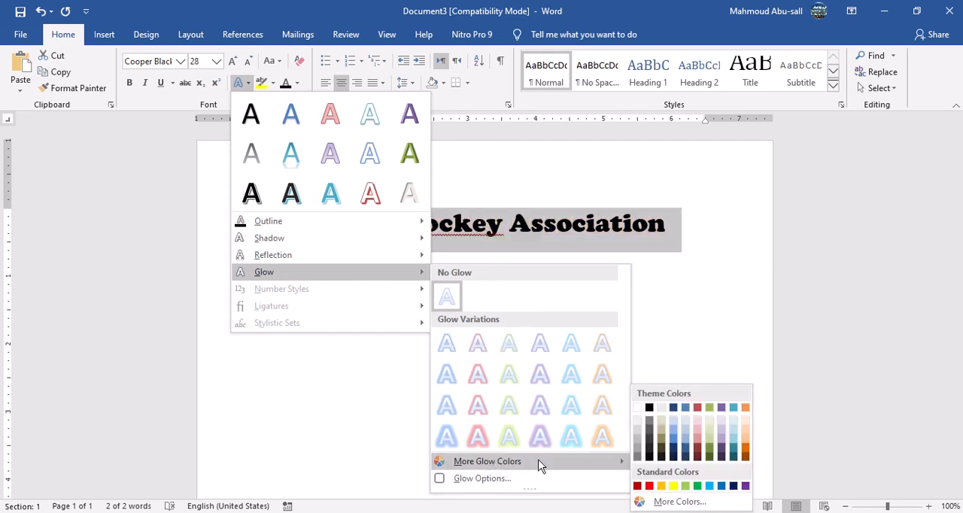
pyautogui.click(674, 425)
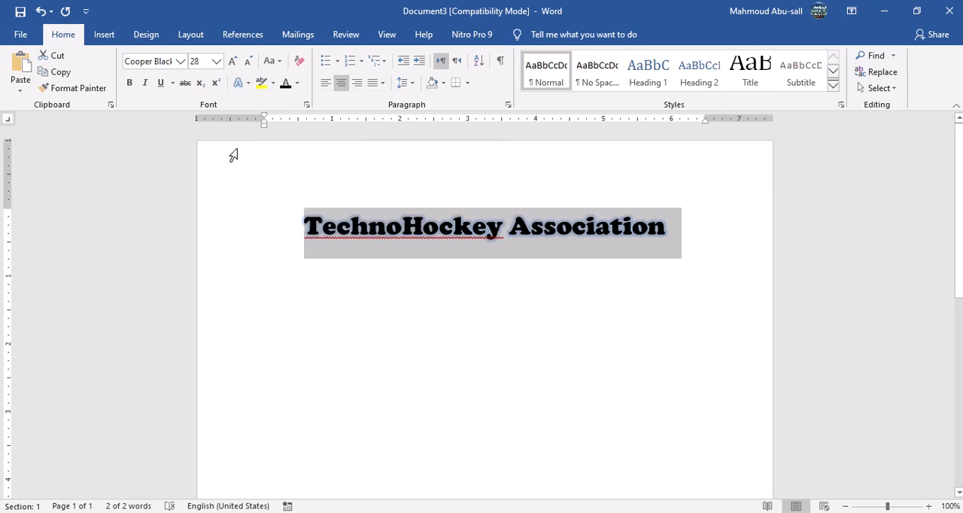
# Change the banner text's glow to the blue preset in the second row of the glow variations.
pyautogui.click(245, 81)
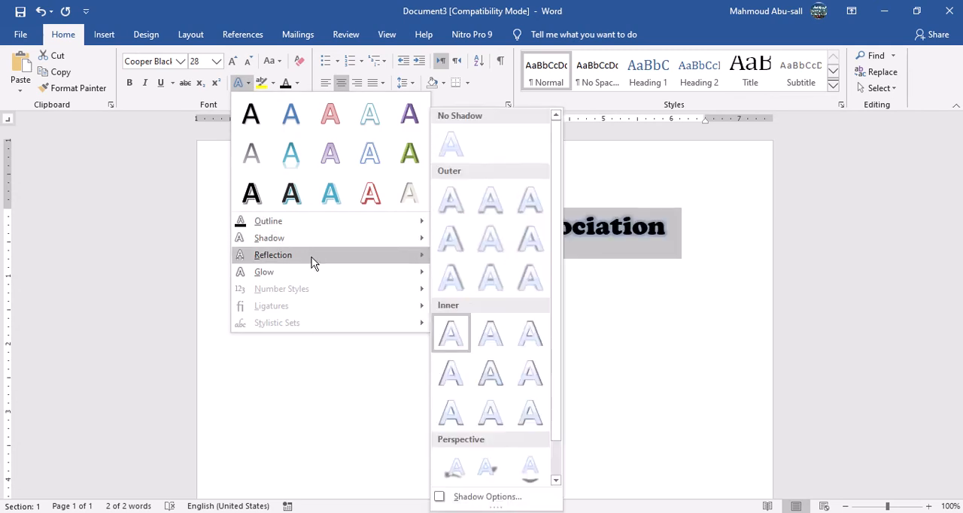
pyautogui.moveTo(314, 257)
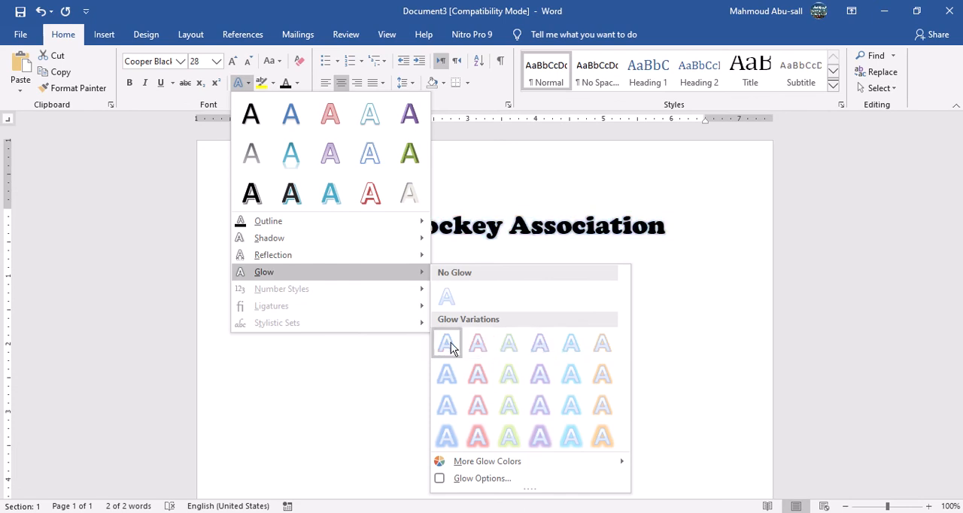
pyautogui.click(447, 374)
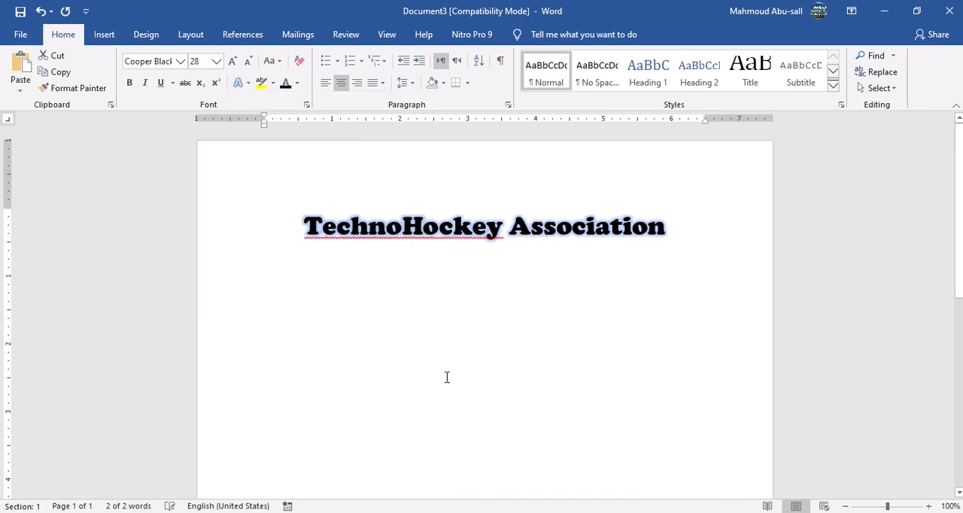
# Ignore the spelling error flagged on "TechnoHockey" in the banner.
pyautogui.click(399, 230)
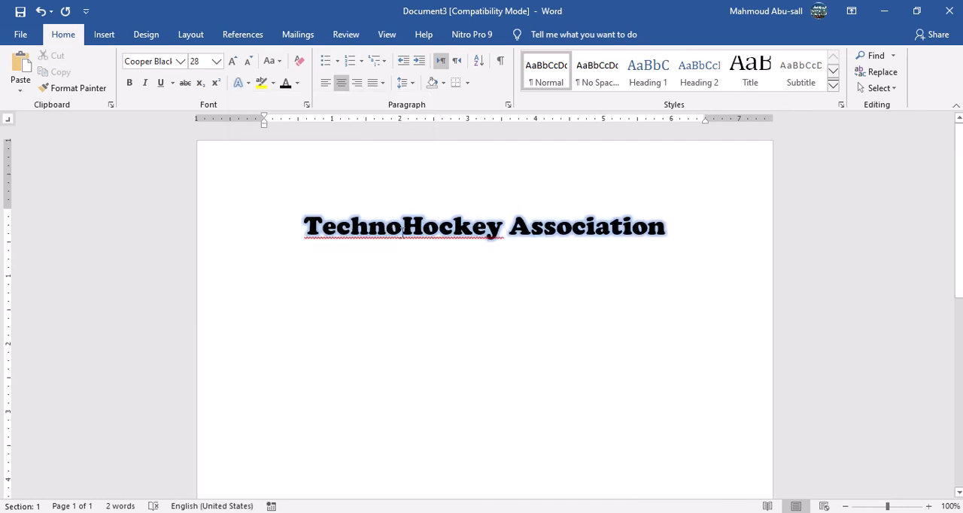
pyautogui.rightClick(387, 237)
pyautogui.click(448, 289)
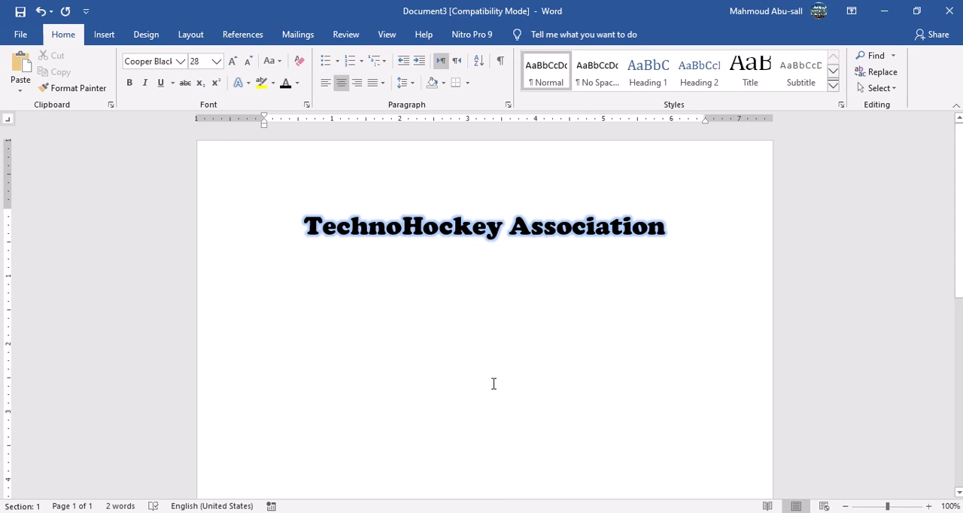
# Read the third instruction in the Assignment 19 document, which covers the newsletter's article sections.
pyautogui.click(412, 455)
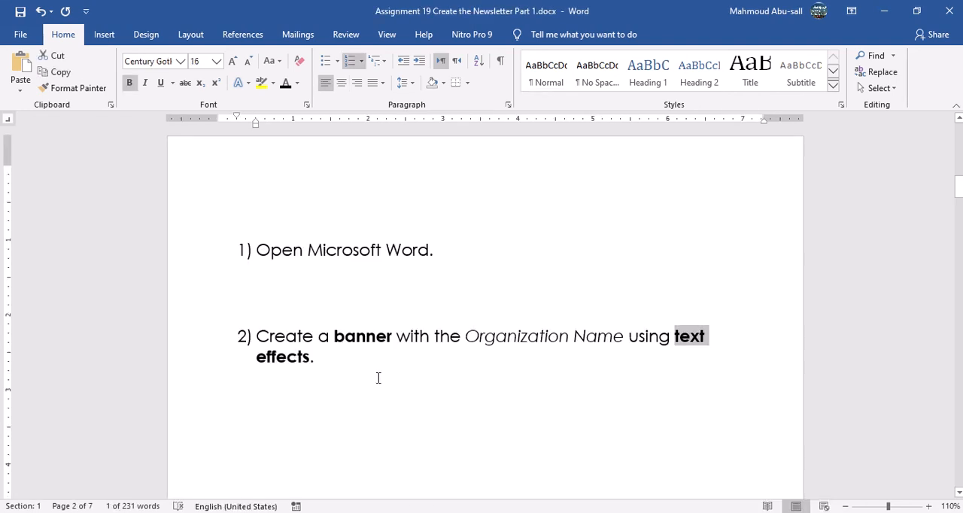
pyautogui.click(294, 351)
pyautogui.scroll(-10, 294, 351)
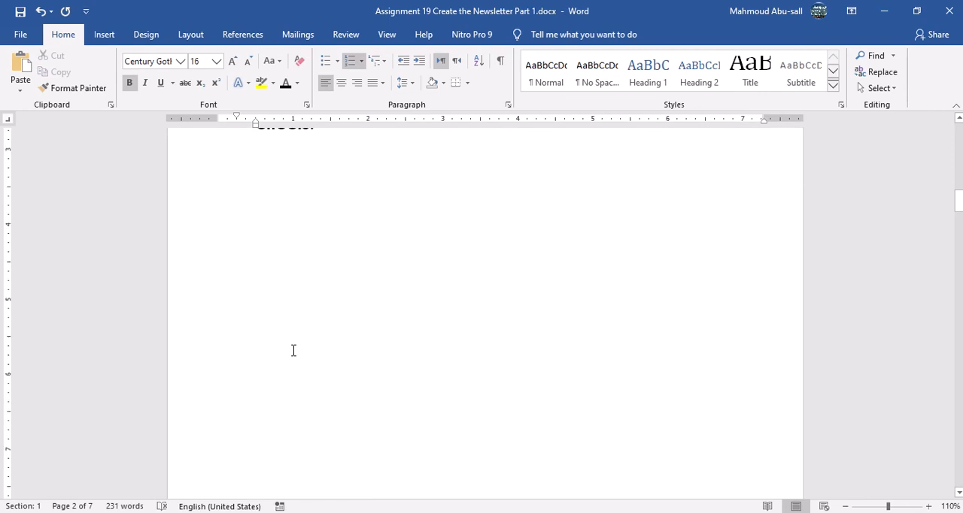
pyautogui.scroll(-3, 293, 350)
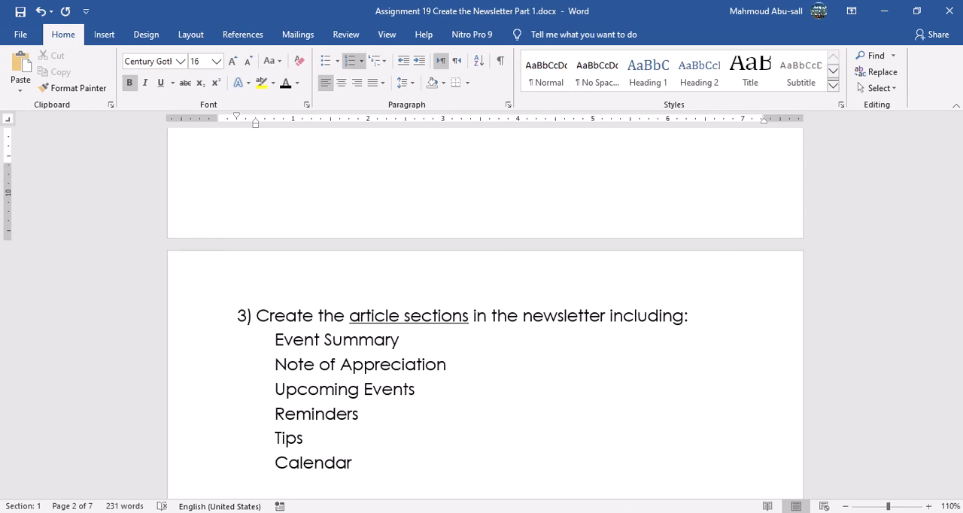
# Copy the tournament heading and paragraph under Event Summary in newsletter 1 Text.docx.
pyautogui.moveTo(633, 506)
pyautogui.click(611, 474)
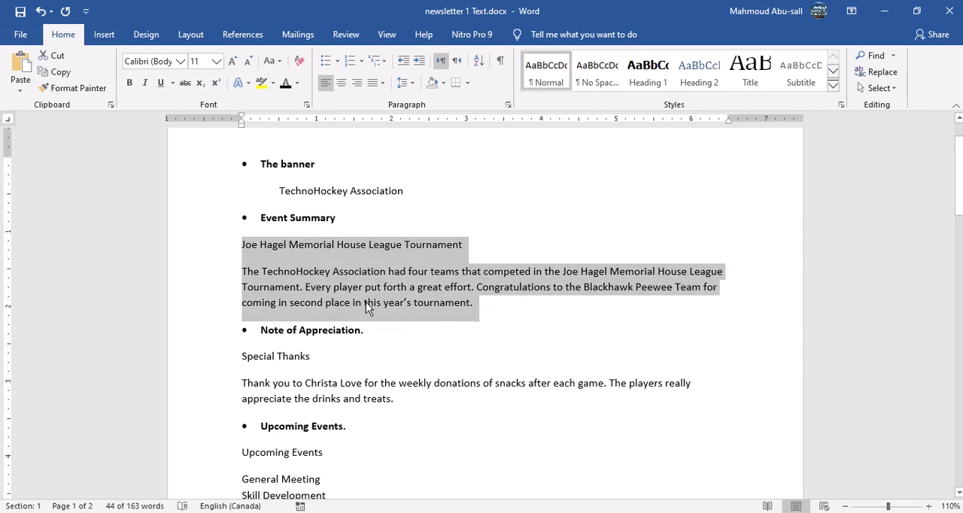
pyautogui.click(365, 302)
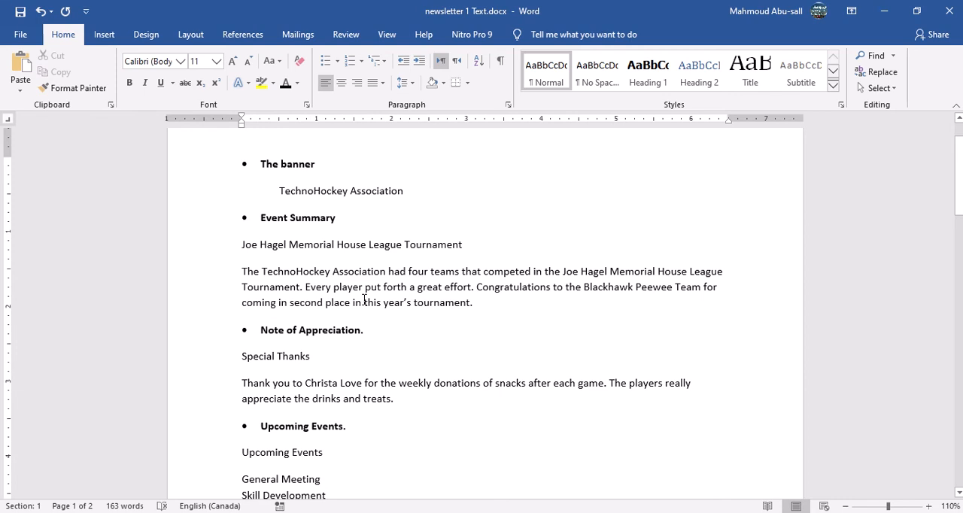
pyautogui.moveTo(225, 252); pyautogui.dragTo(239, 311)
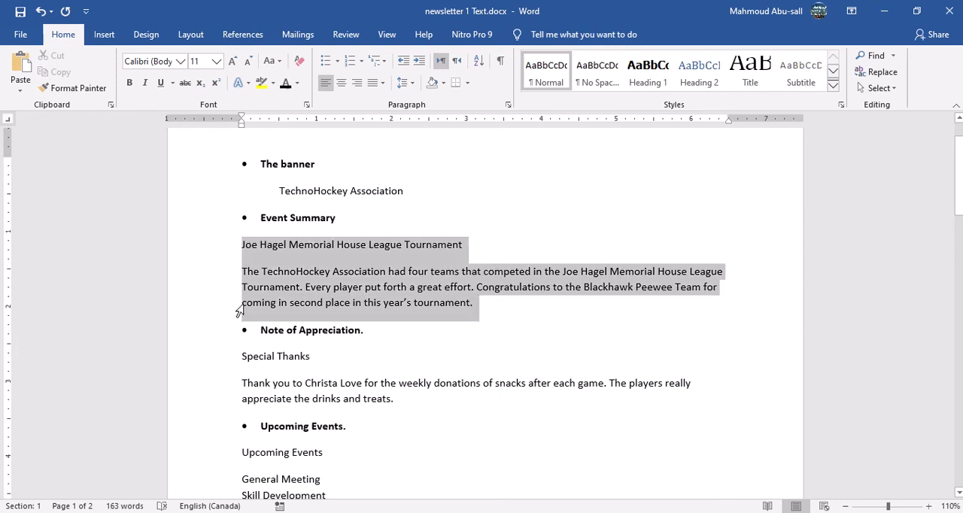
pyautogui.rightClick(377, 300)
pyautogui.click(419, 329)
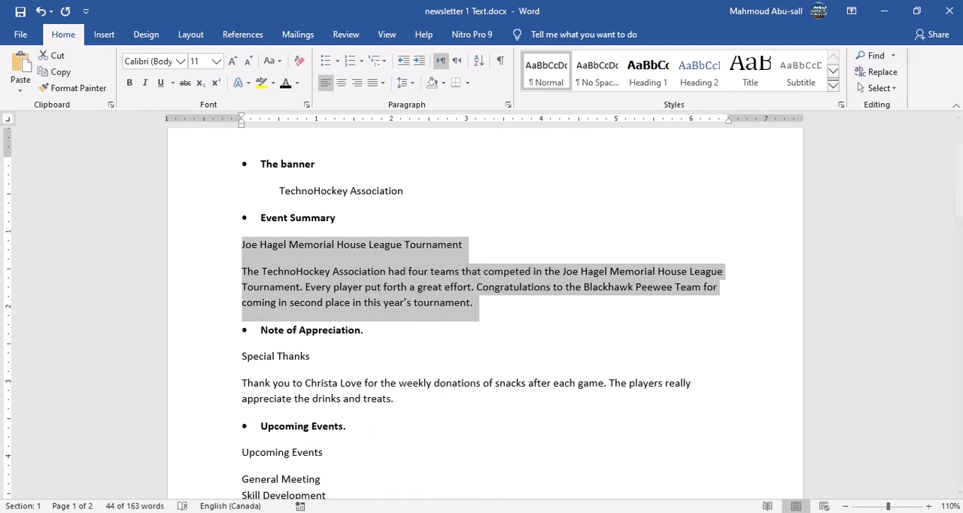
# Paste the copied event summary article below the banner in the newsletter document, aligned at the left margin.
pyautogui.moveTo(604, 511)
pyautogui.click(756, 476)
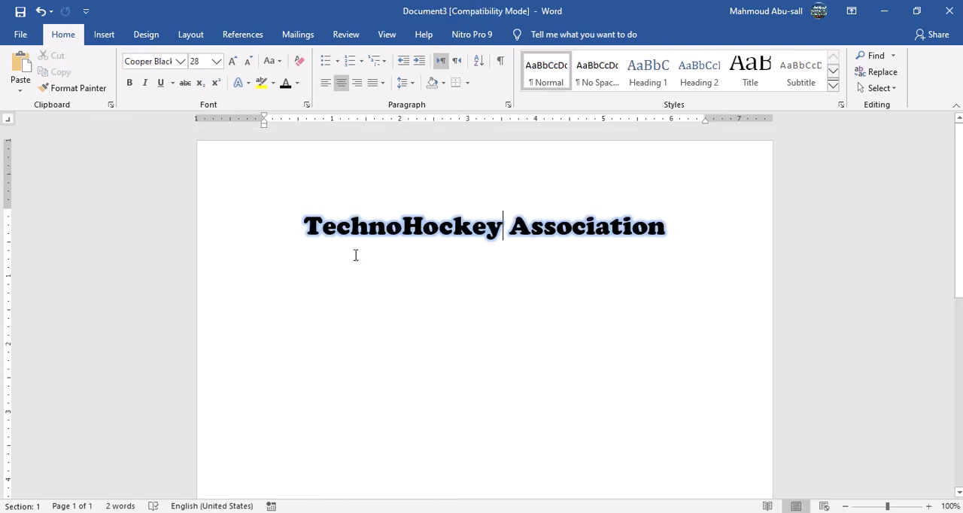
pyautogui.doubleClick(301, 294)
pyautogui.click(265, 290)
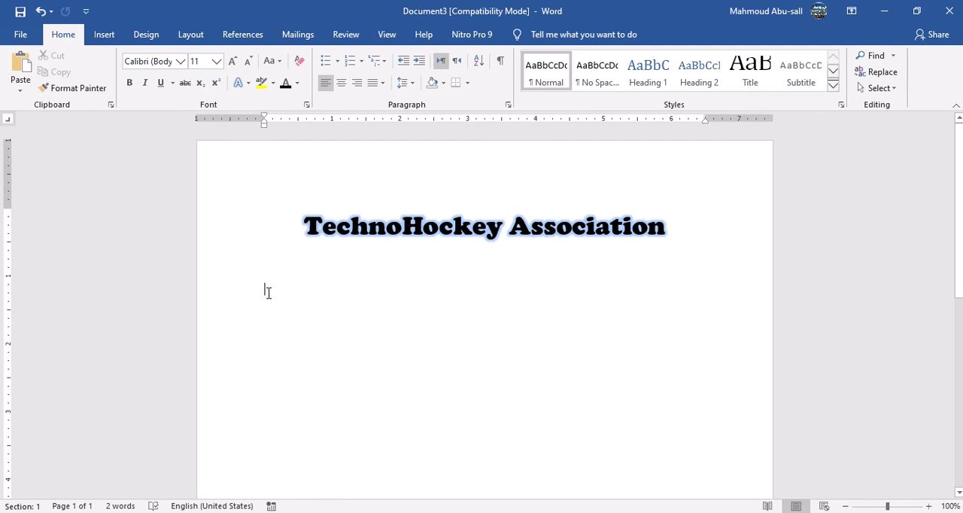
pyautogui.rightClick(265, 290)
pyautogui.click(298, 356)
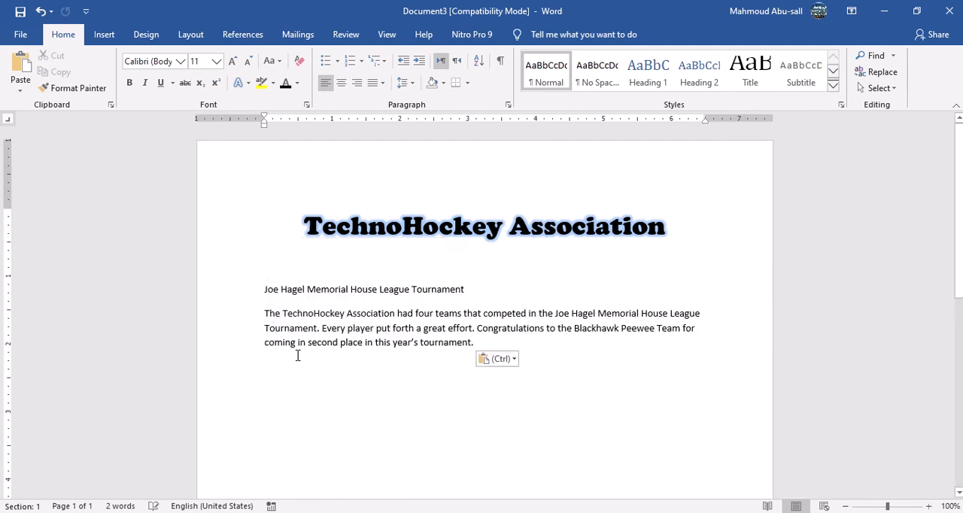
pyautogui.doubleClick(327, 418)
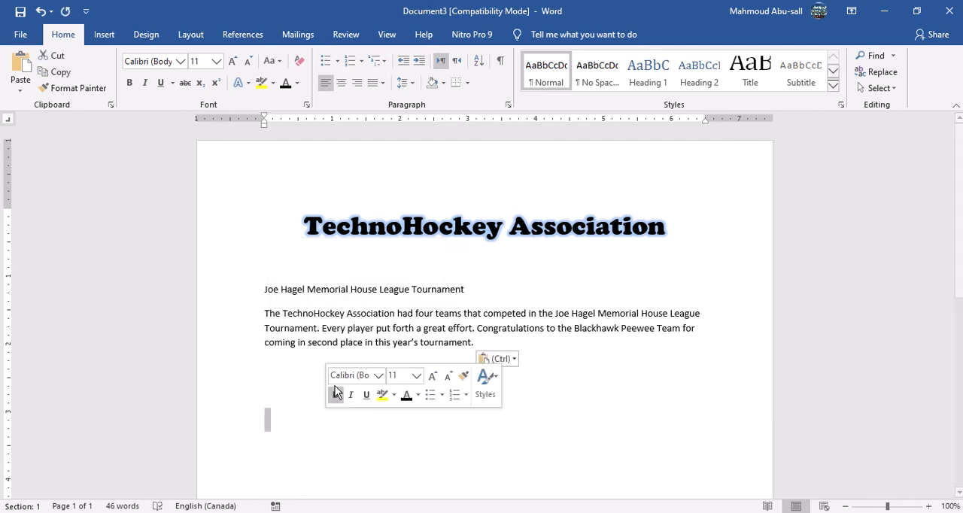
# Check the article section list in the assignment, and add blank space below the event summary article in the newsletter.
pyautogui.moveTo(604, 512)
pyautogui.click(450, 473)
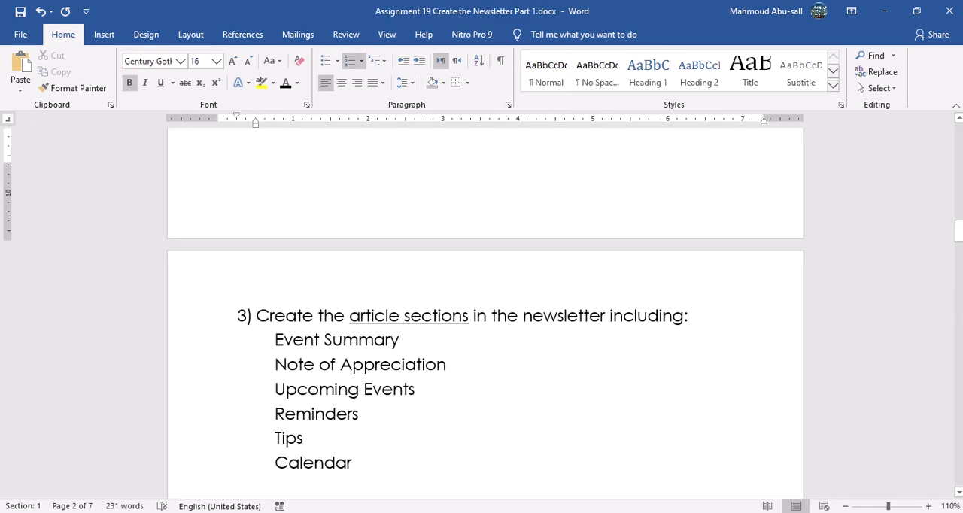
pyautogui.scroll(-2, 380, 410)
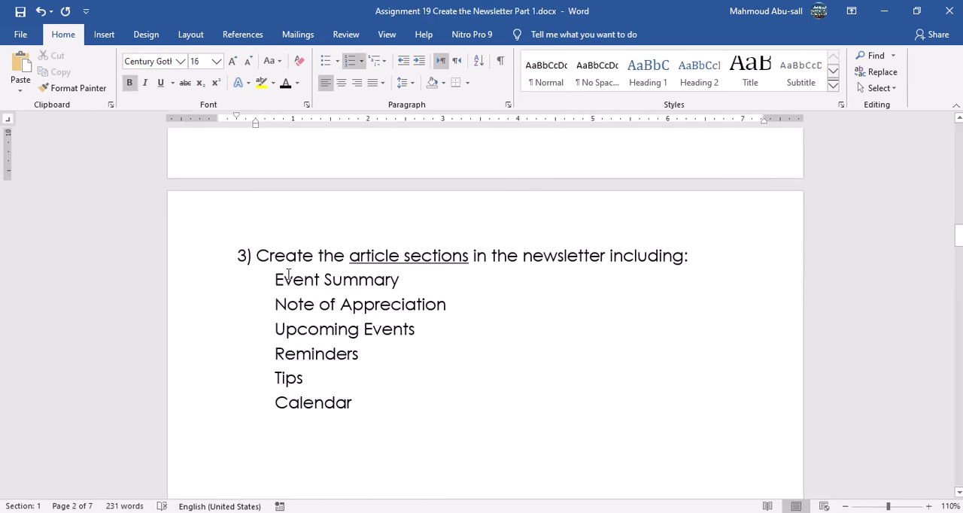
pyautogui.moveTo(605, 512)
pyautogui.click(755, 473)
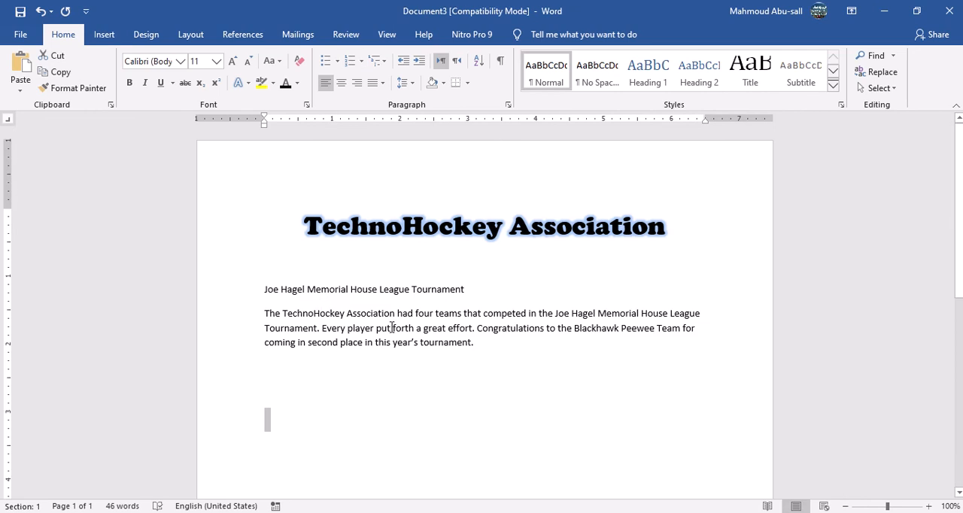
pyautogui.click(243, 293)
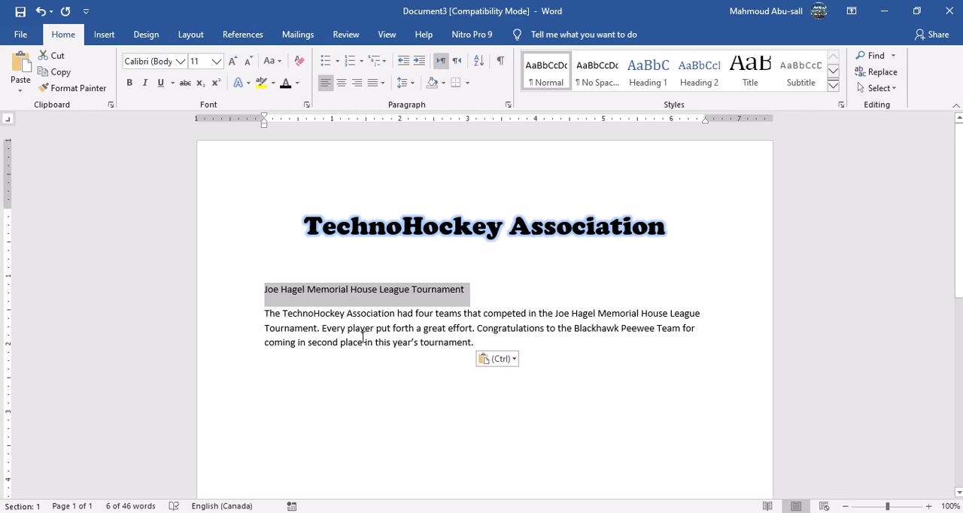
pyautogui.click(503, 344)
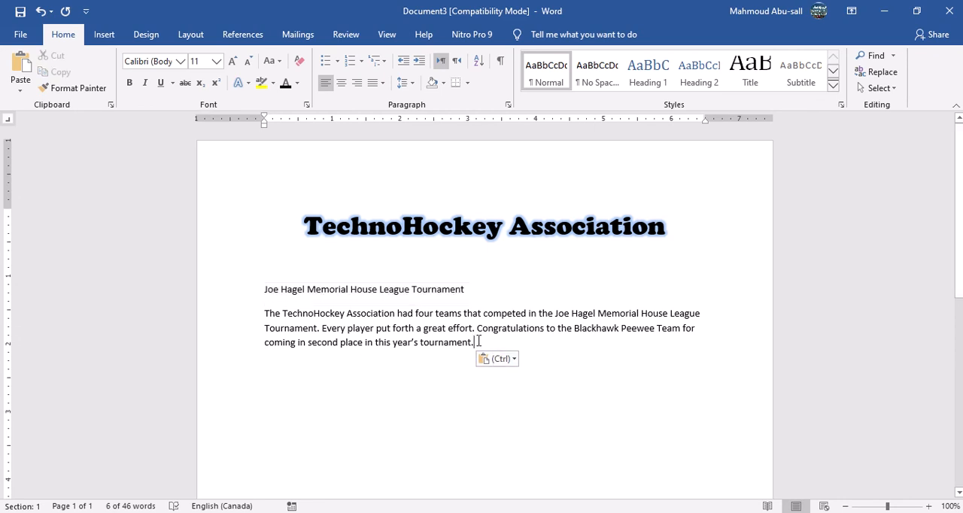
pyautogui.press('Return')
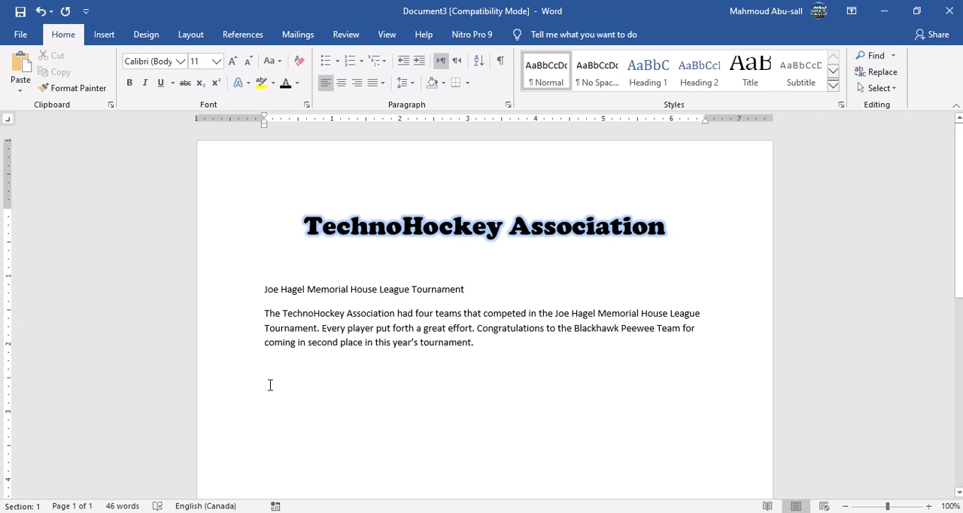
# Recheck the assignment's section list, and copy the "Special Thanks" heading and paragraph under Note of Appreciation in newsletter 1 Text.docx.
pyautogui.hotkey('alt', 'Tab')
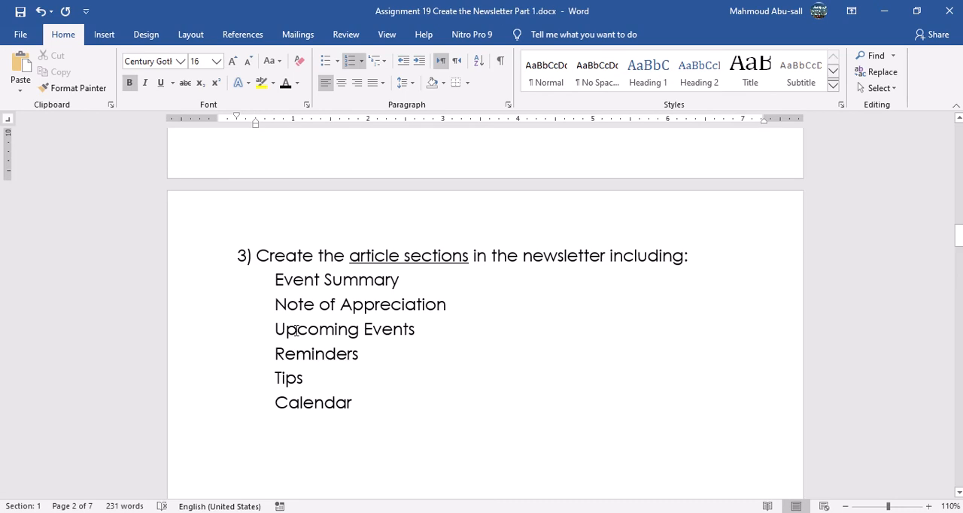
pyautogui.moveTo(605, 512)
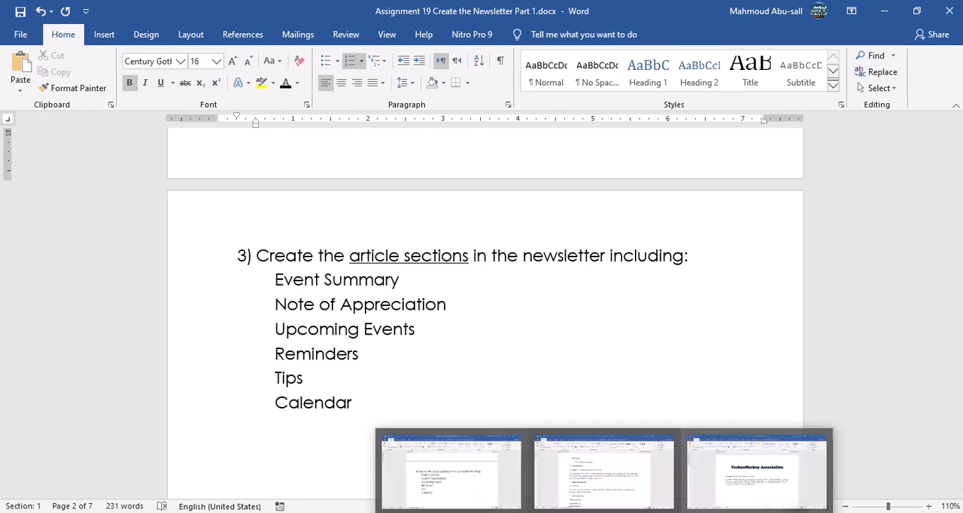
pyautogui.click(757, 475)
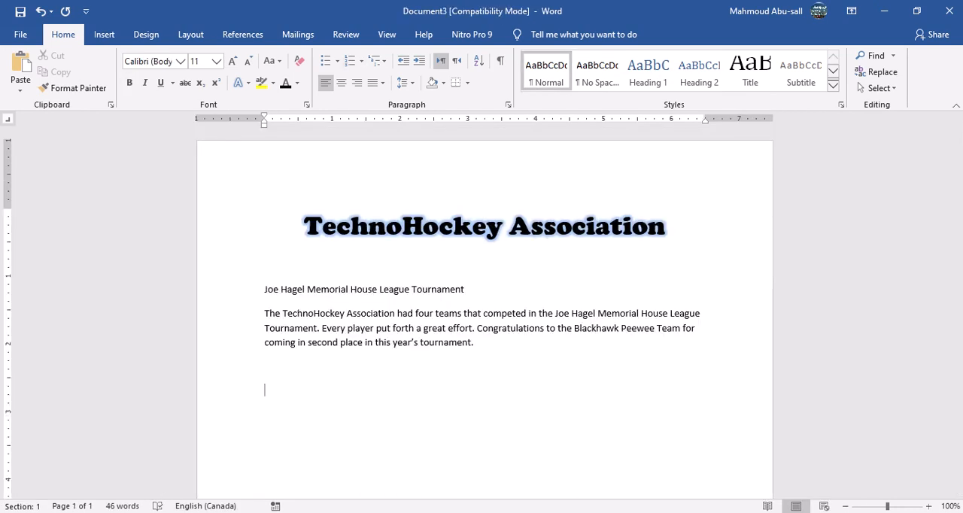
pyautogui.hotkey('alt', 'Tab')
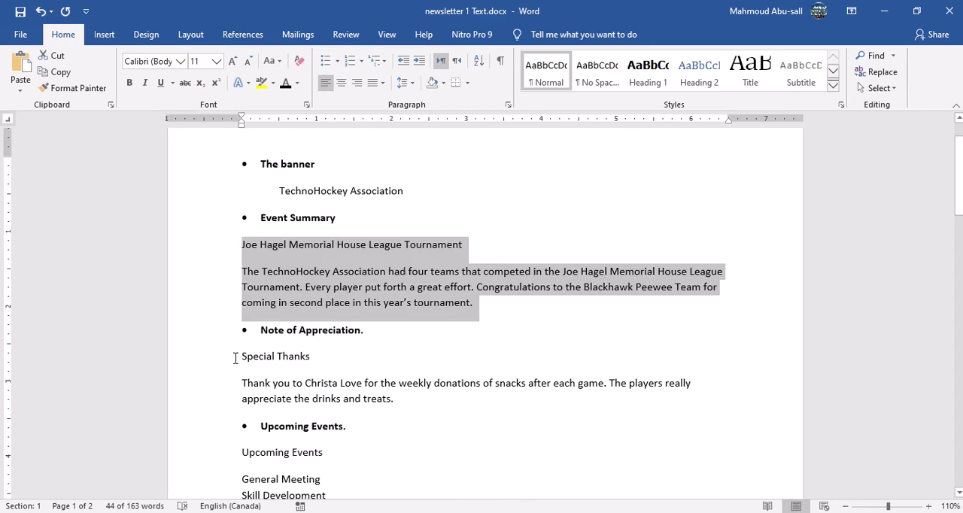
pyautogui.moveTo(236, 358); pyautogui.dragTo(402, 397)
pyautogui.rightClick(388, 401)
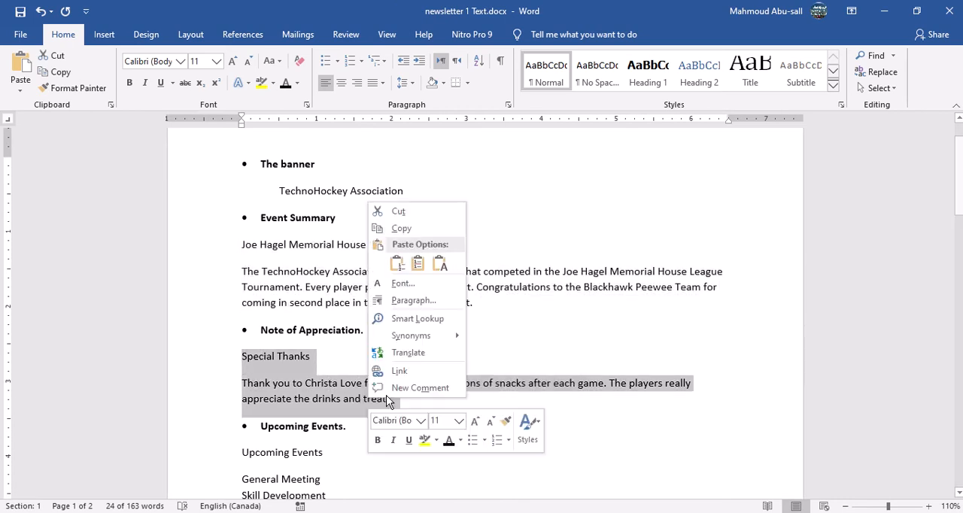
pyautogui.click(399, 229)
# Paste the "Special Thanks" article below the event summary in the newsletter with source formatting, and add a blank line after it.
pyautogui.moveTo(604, 512)
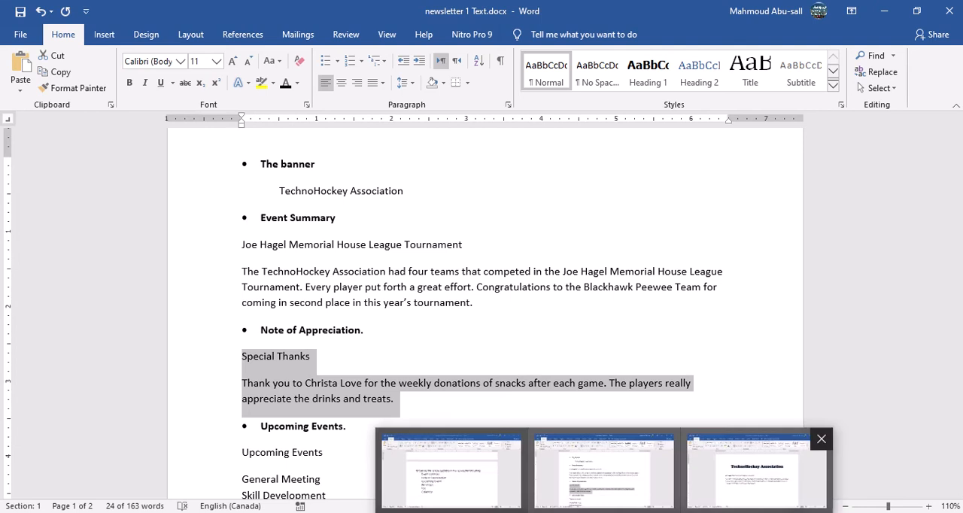
pyautogui.click(756, 471)
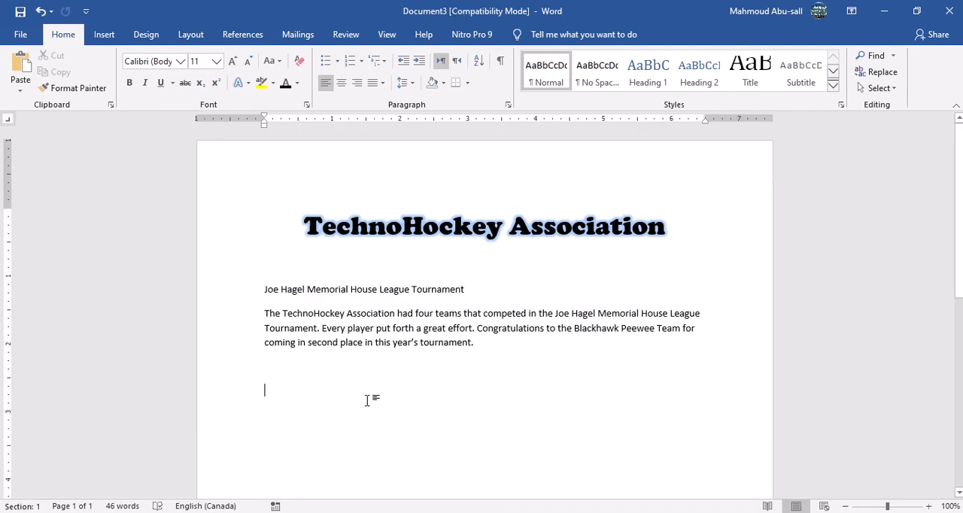
pyautogui.rightClick(267, 384)
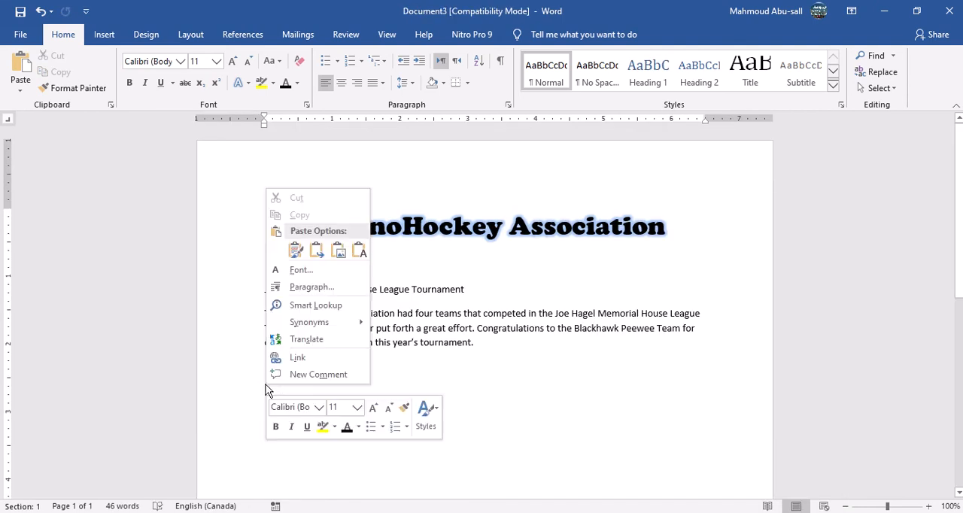
pyautogui.click(295, 252)
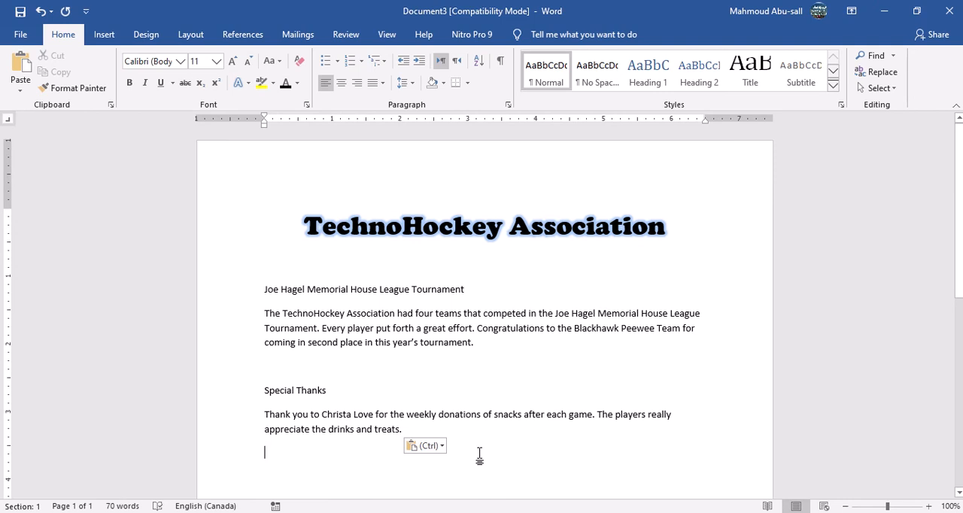
pyautogui.press('Return')
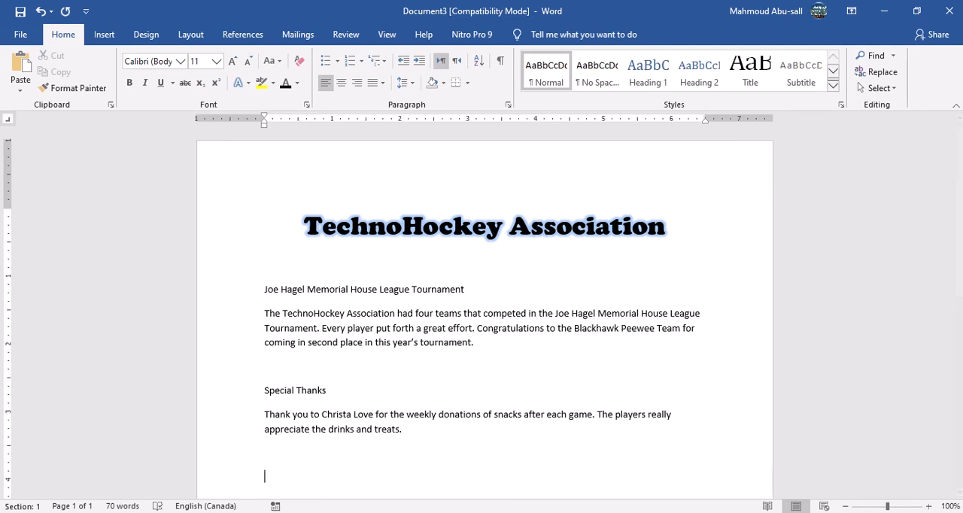
# Copy the "Upcoming Events" heading and its three event lines from newsletter 1 Text.docx.
pyautogui.hotkey('alt', 'Tab')
pyautogui.tripleClick(425, 441)
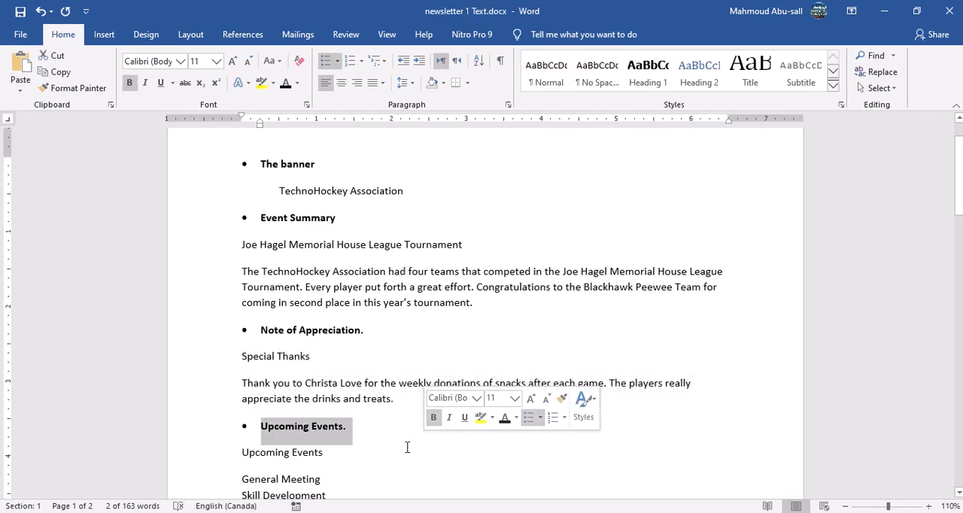
pyautogui.scroll(-3, 407, 448)
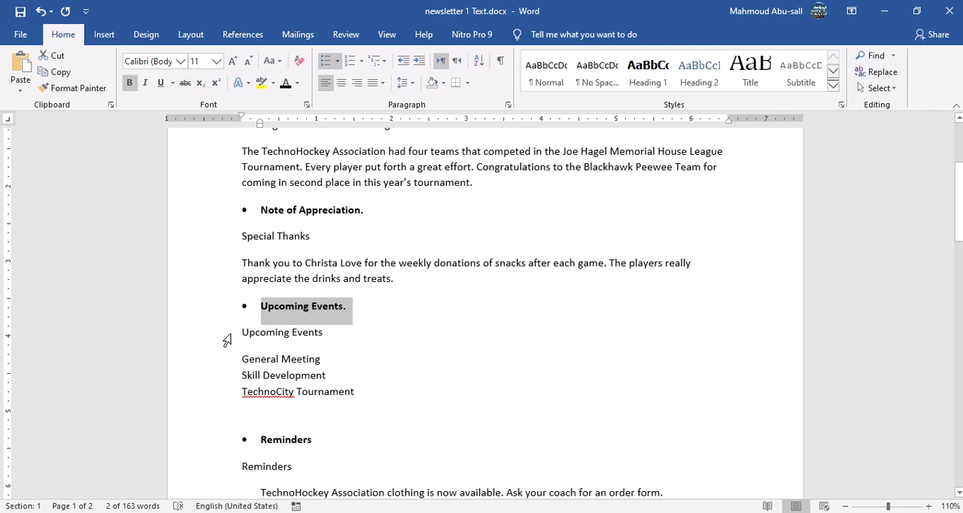
pyautogui.moveTo(226, 341); pyautogui.dragTo(245, 397)
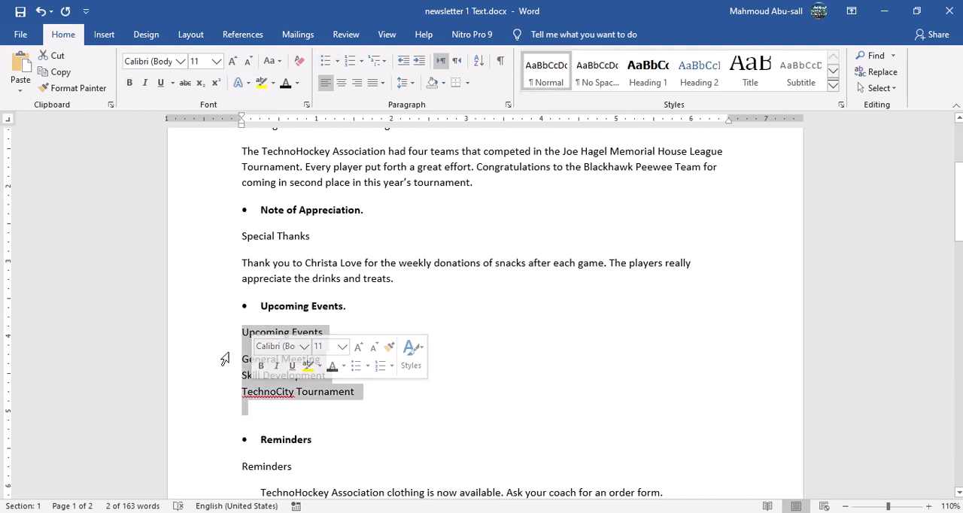
pyautogui.rightClick(250, 340)
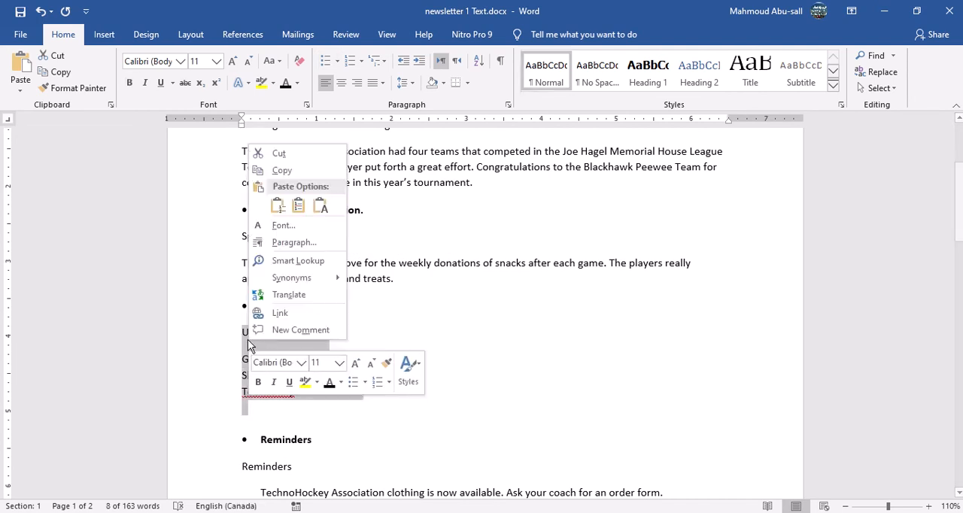
pyautogui.click(280, 171)
# Paste the "Upcoming Events" article below the "Special Thanks" article in the newsletter with source formatting.
pyautogui.moveTo(604, 512)
pyautogui.click(757, 470)
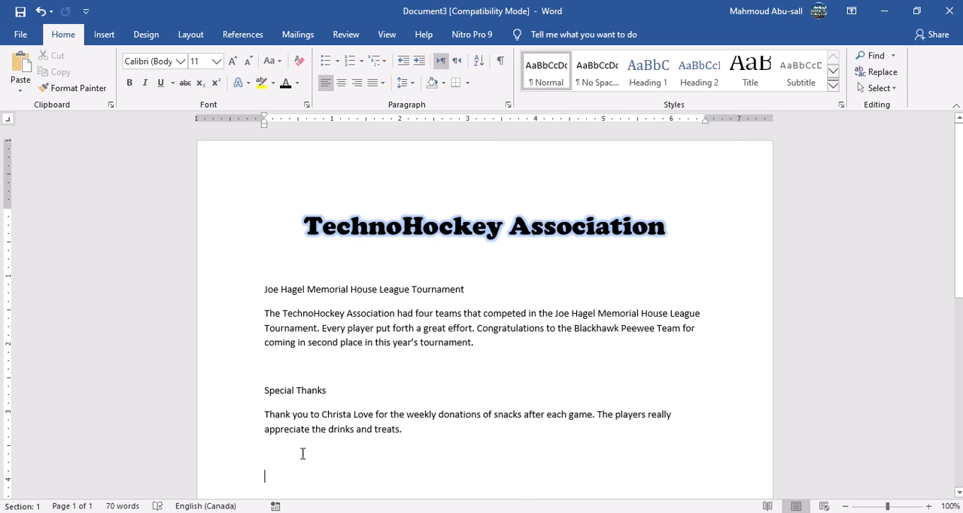
pyautogui.scroll(-4, 298, 453)
pyautogui.rightClick(271, 307)
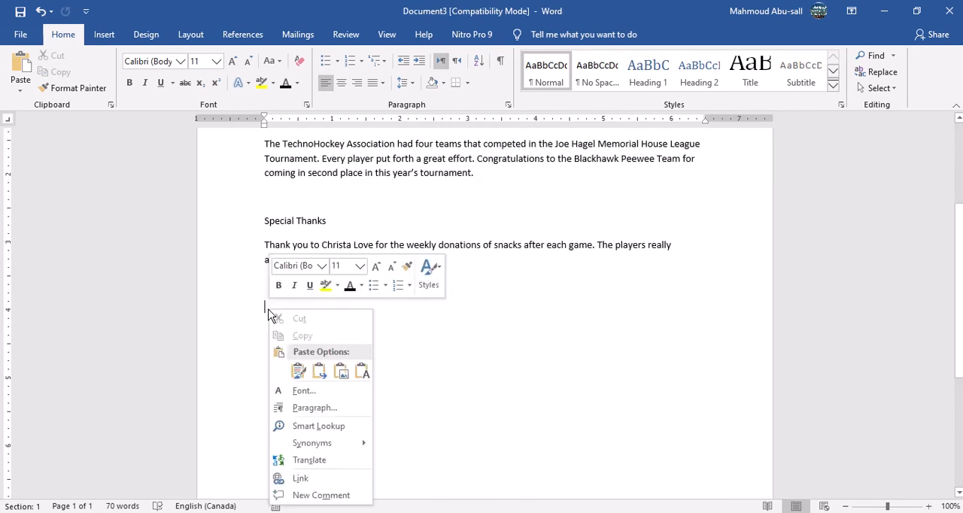
pyautogui.click(297, 366)
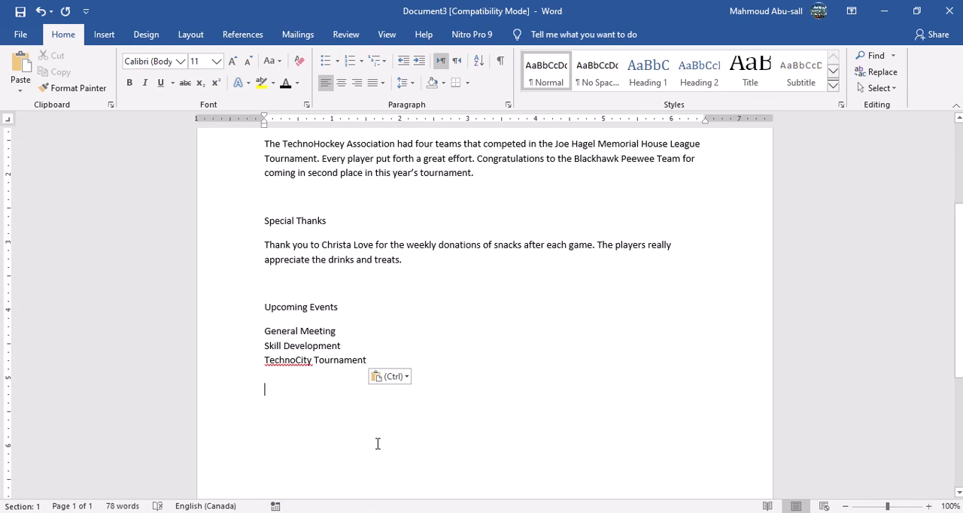
# Check the assignment's section list, and copy the "Reminders" heading and its text from newsletter 1 Text.docx.
pyautogui.click(667, 511)
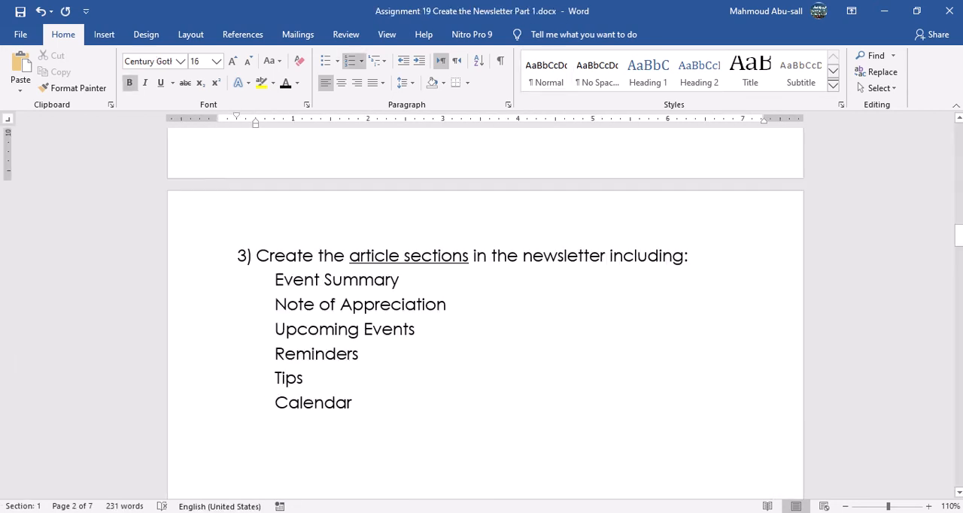
pyautogui.click(519, 510)
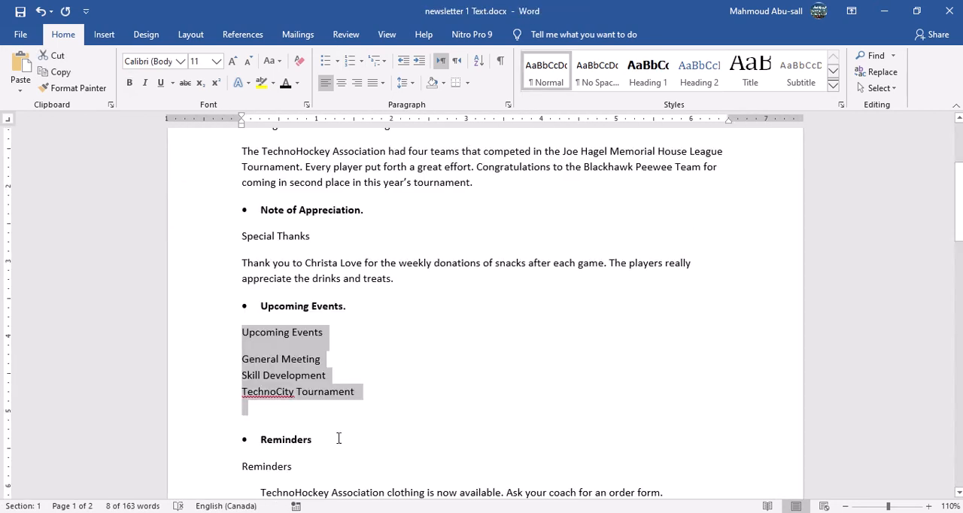
pyautogui.scroll(-2, 339, 439)
pyautogui.scroll(-2, 339, 438)
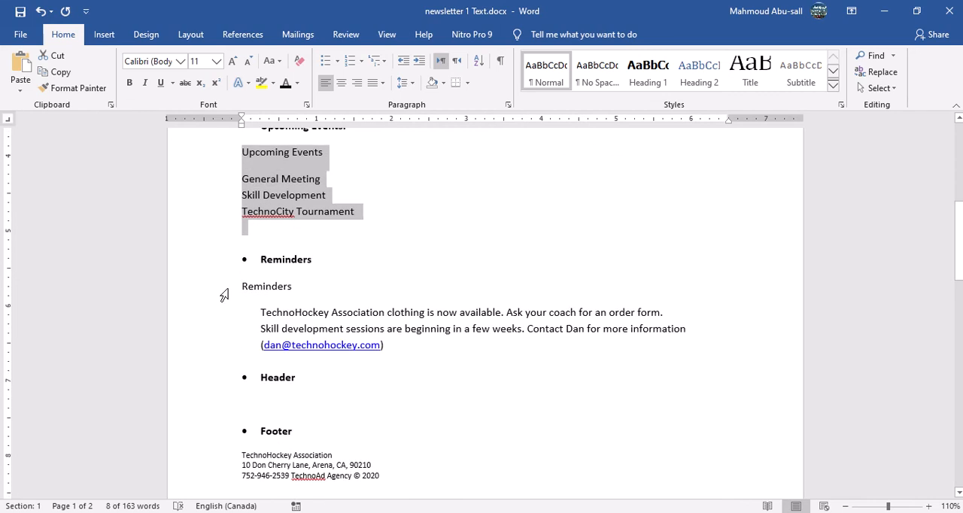
pyautogui.moveTo(224, 294); pyautogui.dragTo(380, 350)
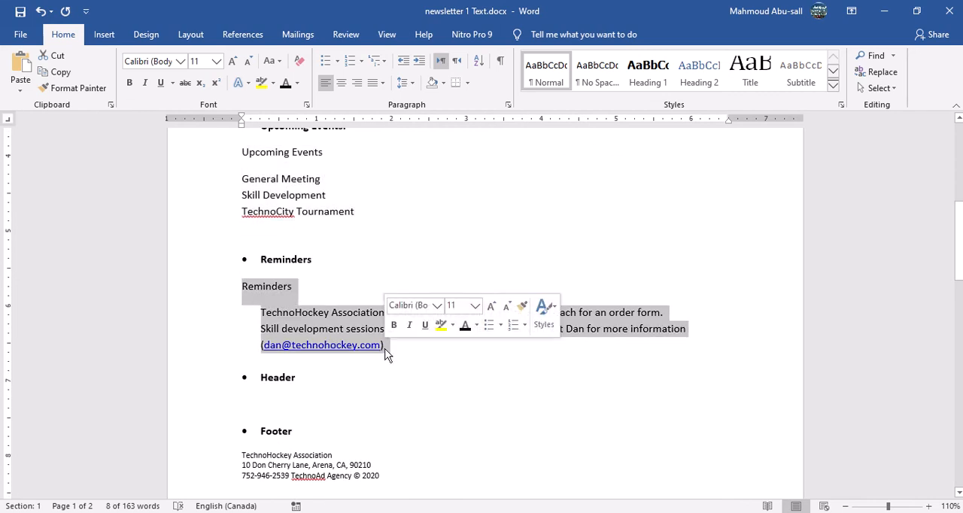
pyautogui.rightClick(348, 333)
pyautogui.click(394, 115)
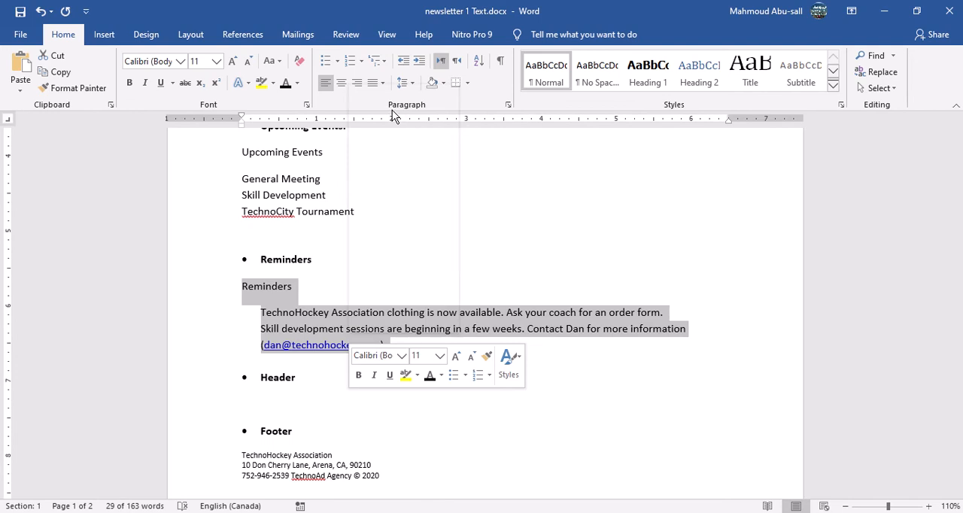
# Paste the "Reminders" article below "Upcoming Events" in the newsletter with source formatting.
pyautogui.moveTo(639, 511)
pyautogui.click(753, 474)
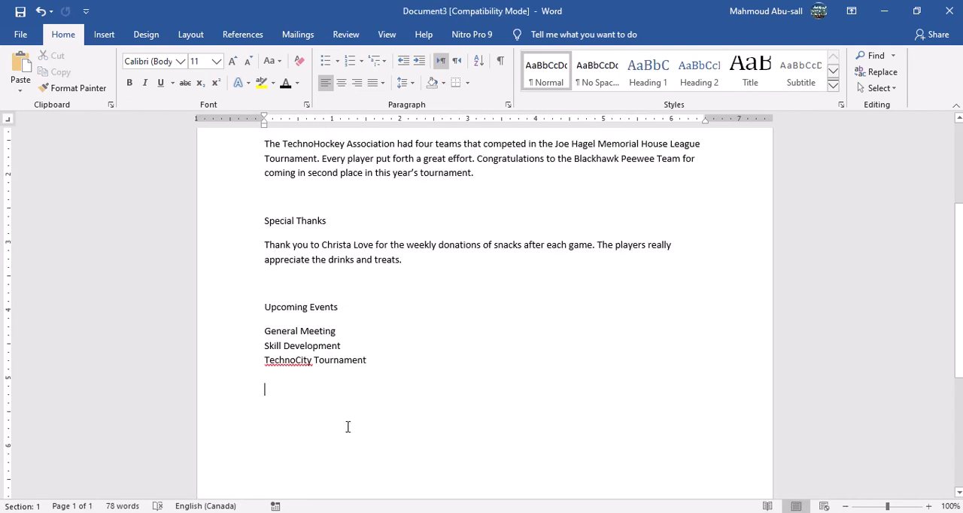
pyautogui.rightClick(270, 401)
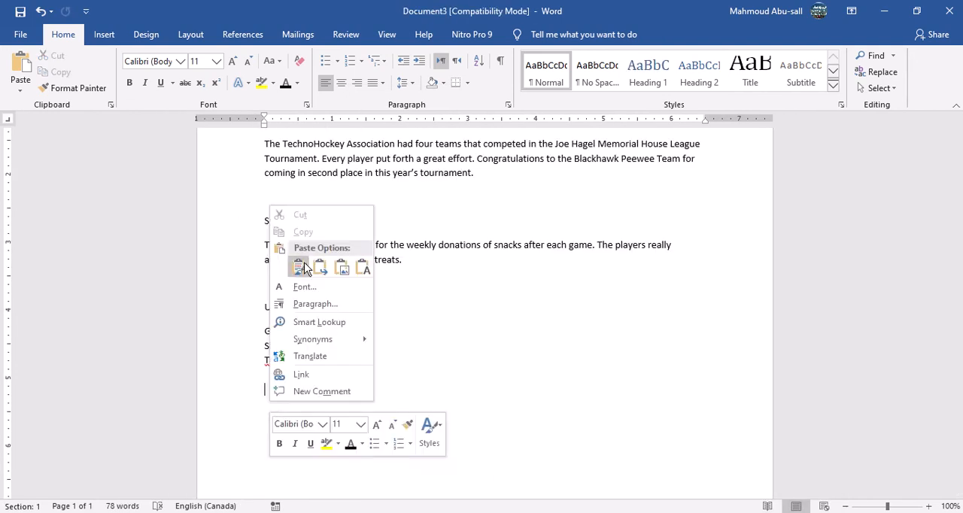
pyautogui.click(287, 266)
pyautogui.scroll(-4, 408, 443)
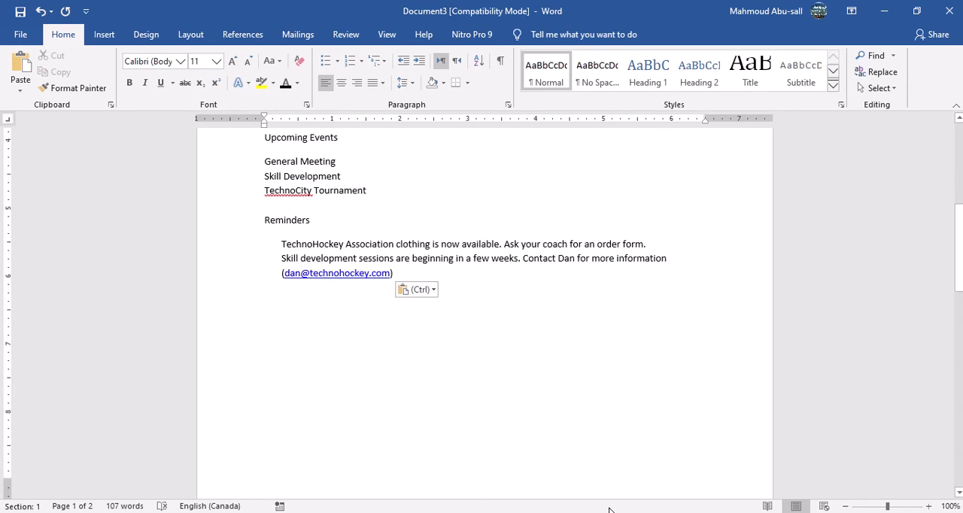
# Check newsletter 1 Text.docx for further articles, and copy "Tips" and "Calendar" from the assignment's section list.
pyautogui.click(640, 512)
pyautogui.click(527, 475)
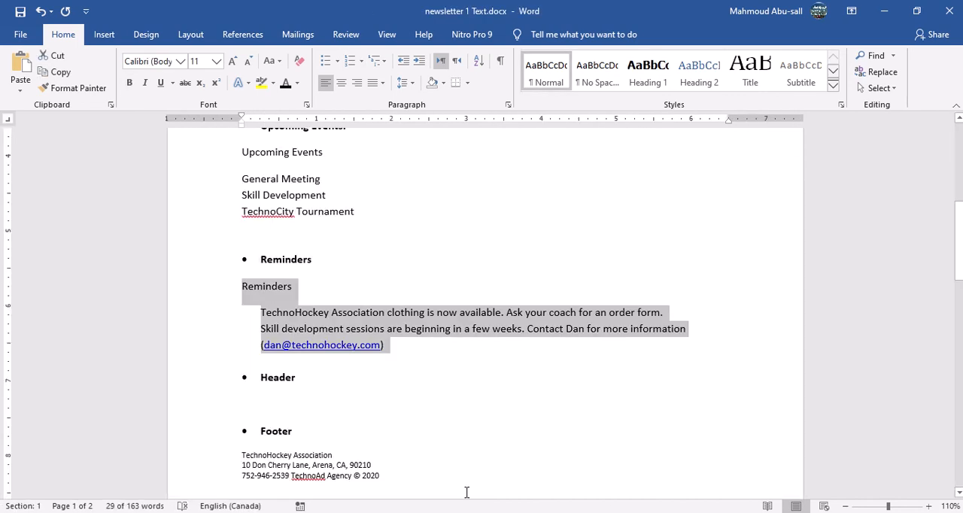
pyautogui.scroll(-3, 414, 433)
pyautogui.scroll(2, 421, 399)
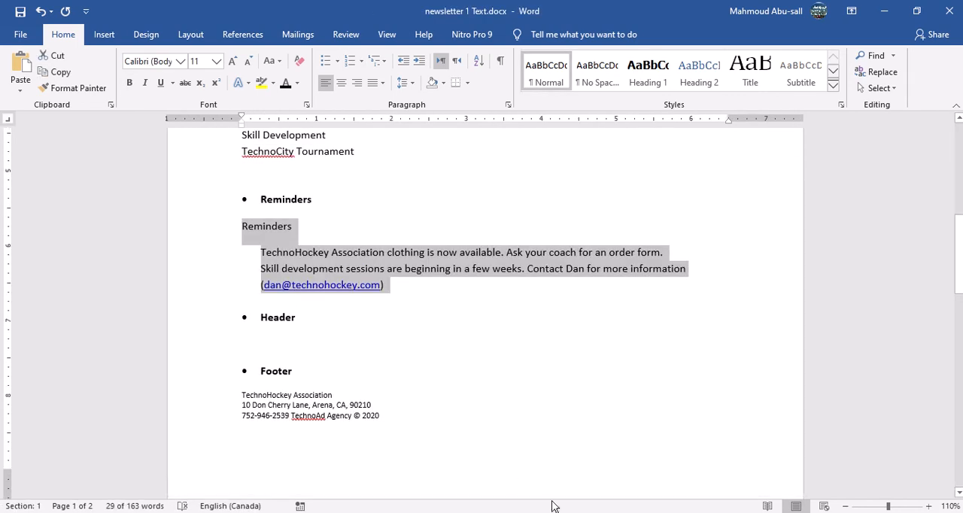
pyautogui.moveTo(602, 512)
pyautogui.click(519, 508)
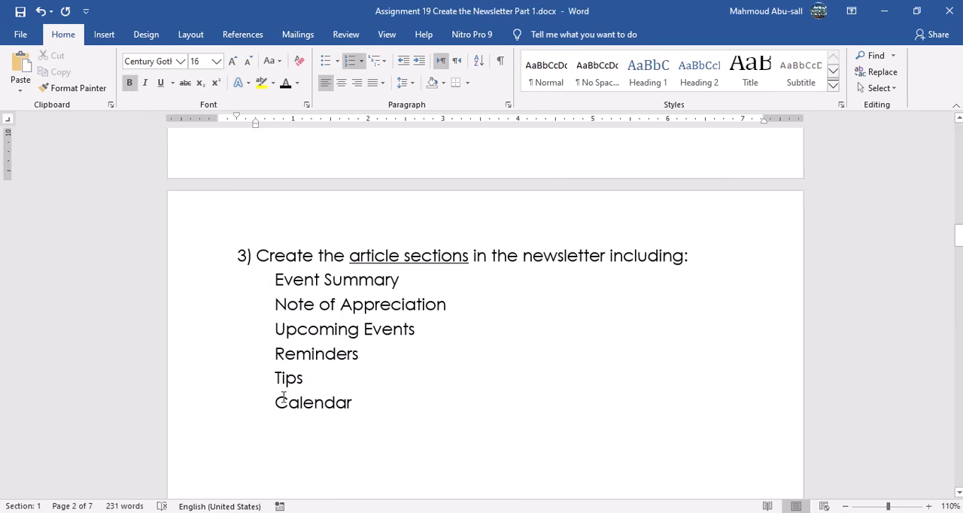
pyautogui.moveTo(266, 377); pyautogui.dragTo(356, 405)
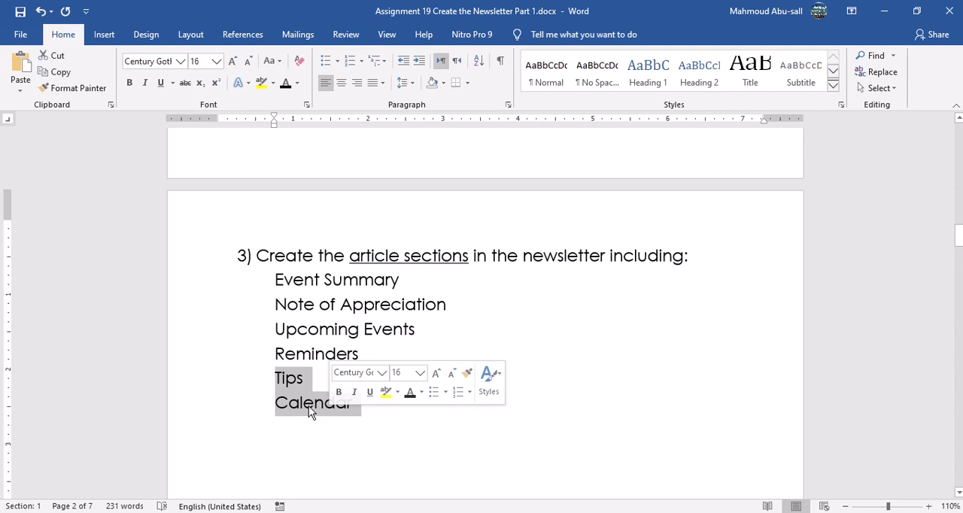
pyautogui.rightClick(312, 408)
pyautogui.click(350, 237)
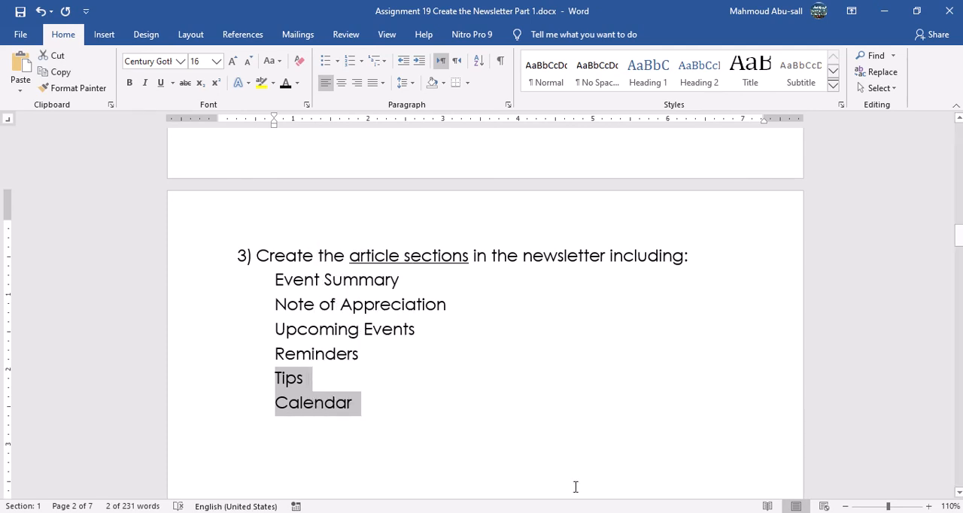
# Add blank lines below the Reminders article in the newsletter, and paste the "Tips" and "Calendar" titles there.
pyautogui.moveTo(602, 512)
pyautogui.click(570, 506)
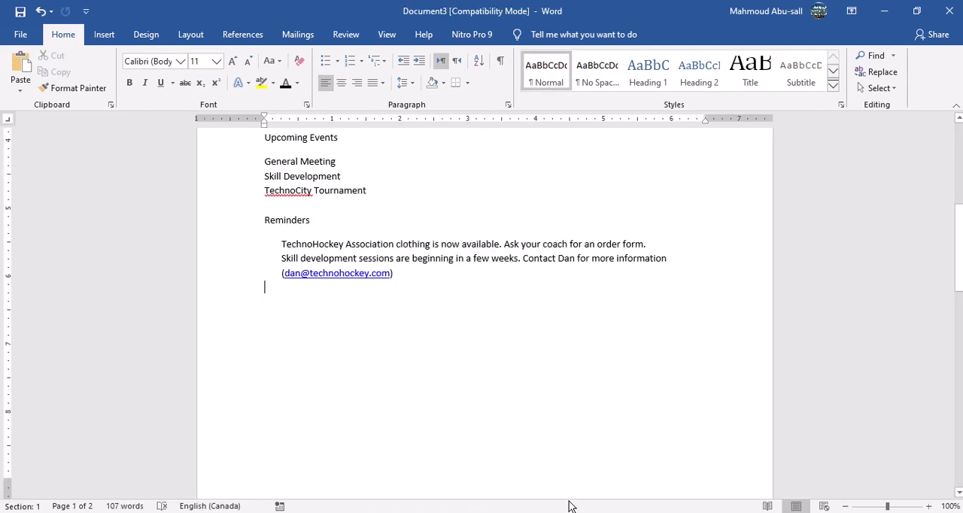
pyautogui.press('Return')
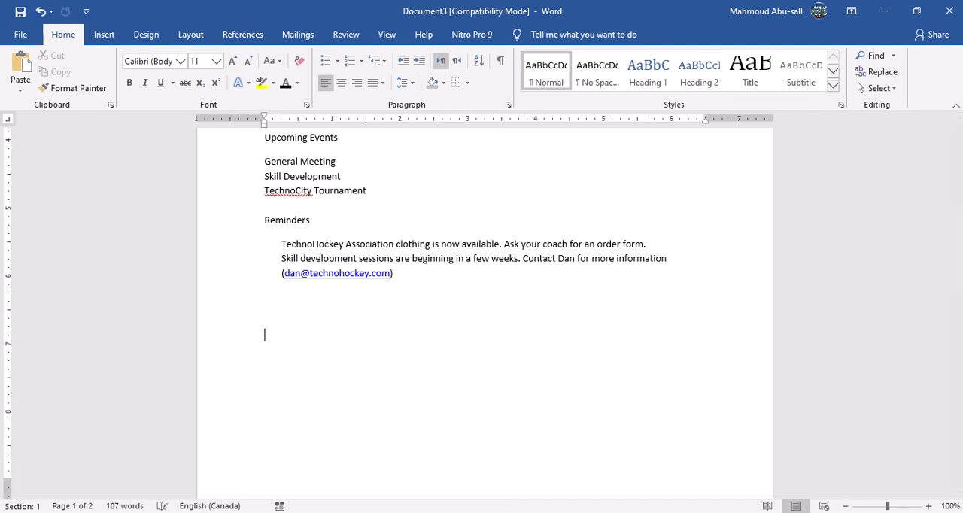
pyautogui.hotkey('ctrl', 'v')
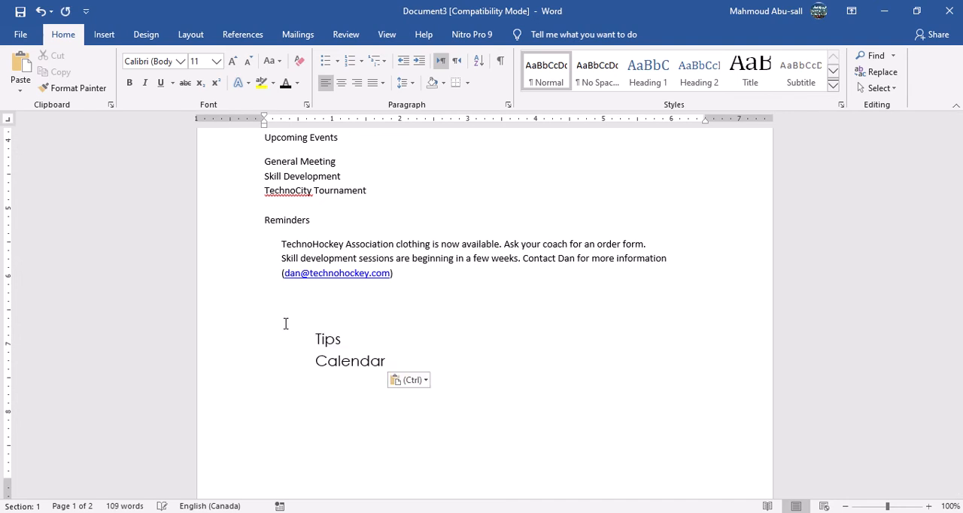
# Copy the "Reminders" title's formatting onto "Tips" and "Calendar" with Format Painter, and add a blank line between the two titles.
pyautogui.click(276, 228)
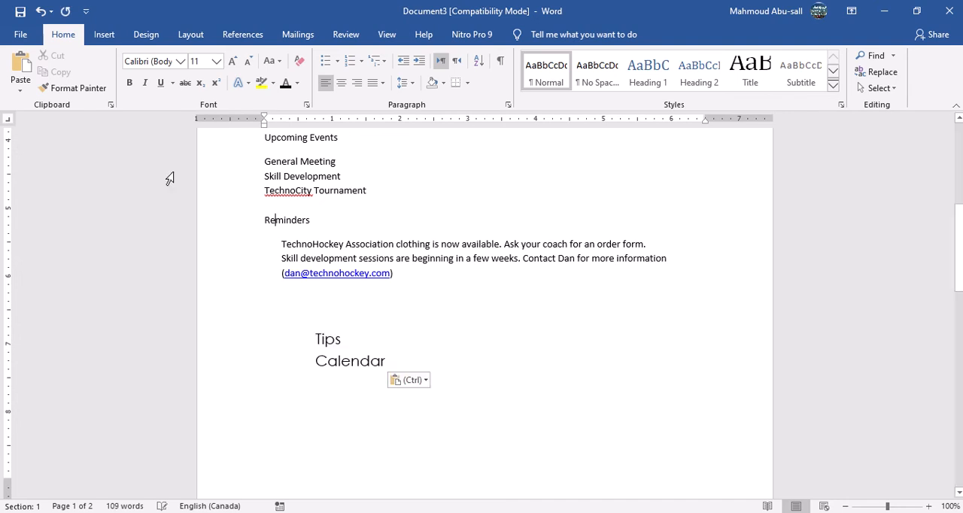
pyautogui.click(70, 90)
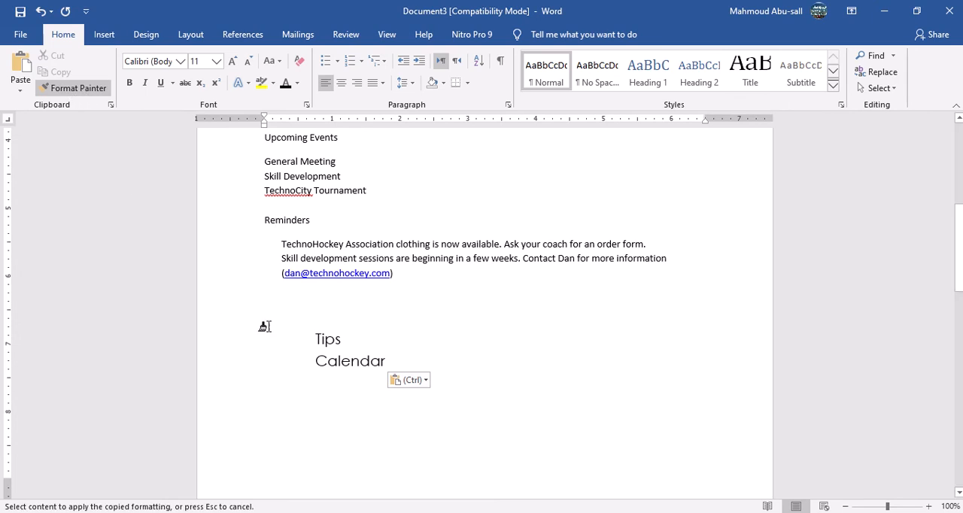
pyautogui.moveTo(309, 337); pyautogui.dragTo(338, 389)
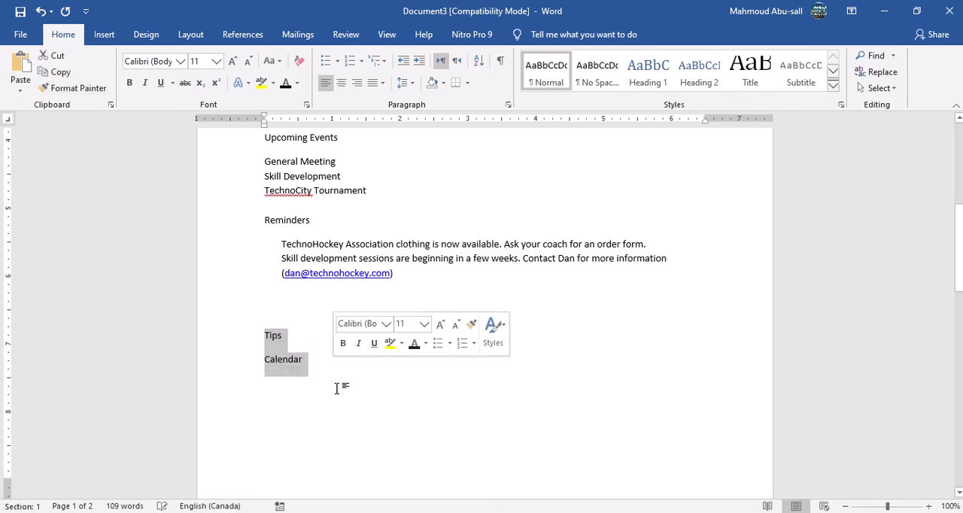
pyautogui.doubleClick(296, 339)
pyautogui.press('Down')
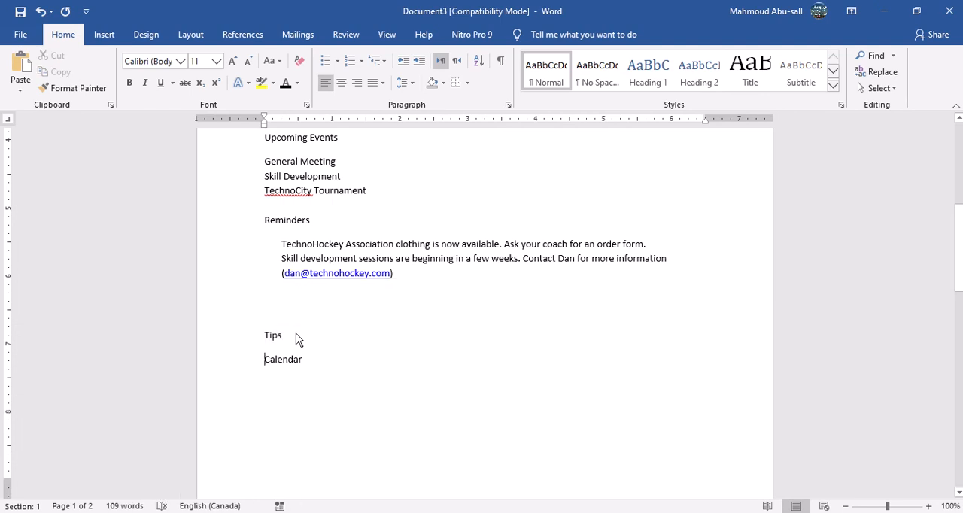
pyautogui.press('Return')
# Check instruction 4 in the Assignment 19 document for the style required on the article titles.
pyautogui.hotkey('alt', 'Tab')
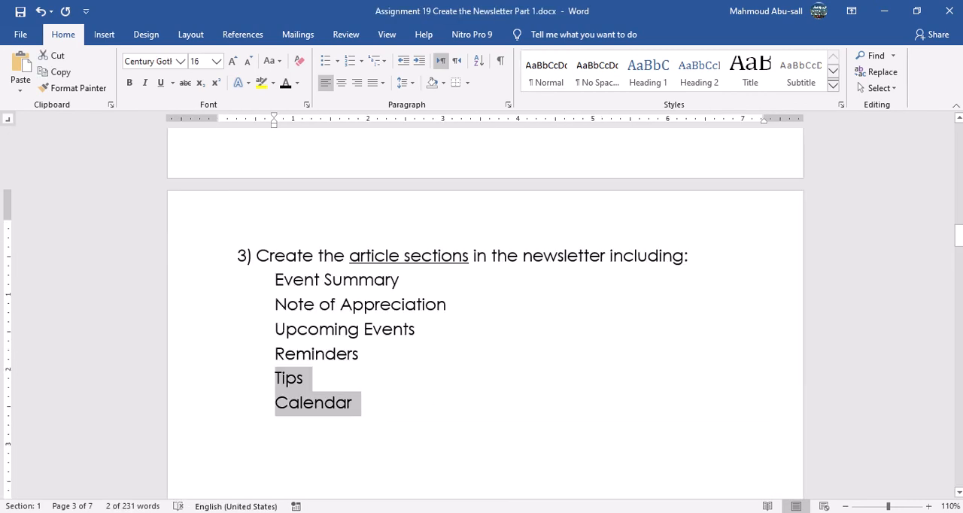
pyautogui.tripleClick(414, 361)
pyautogui.click(332, 305)
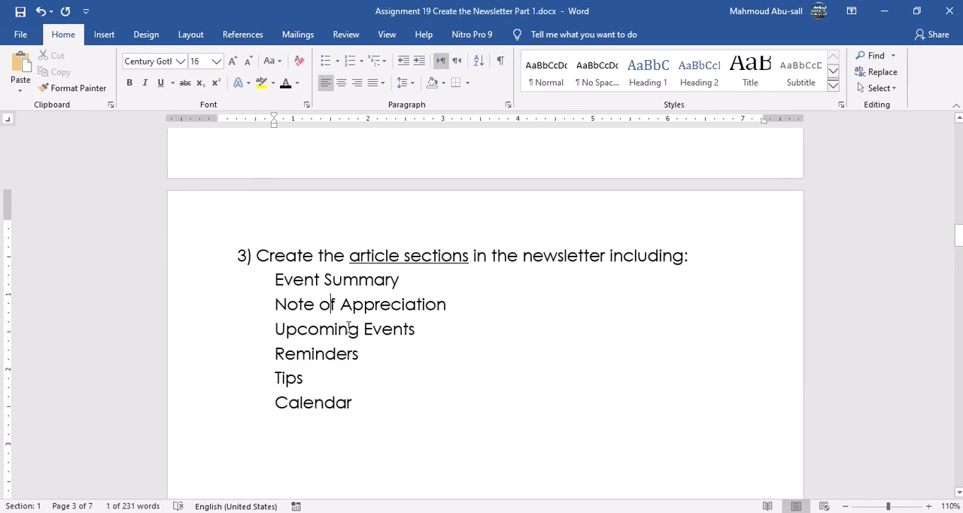
pyautogui.scroll(-3, 375, 374)
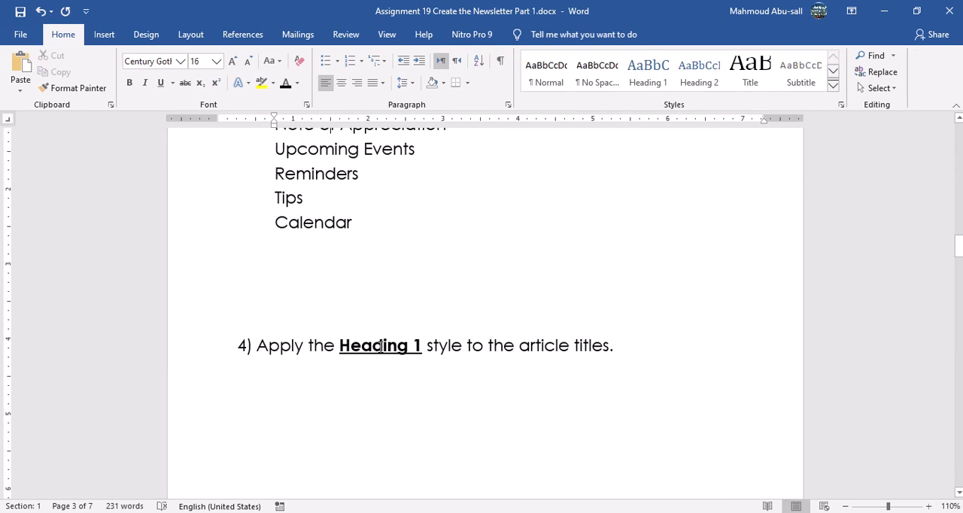
pyautogui.doubleClick(380, 346)
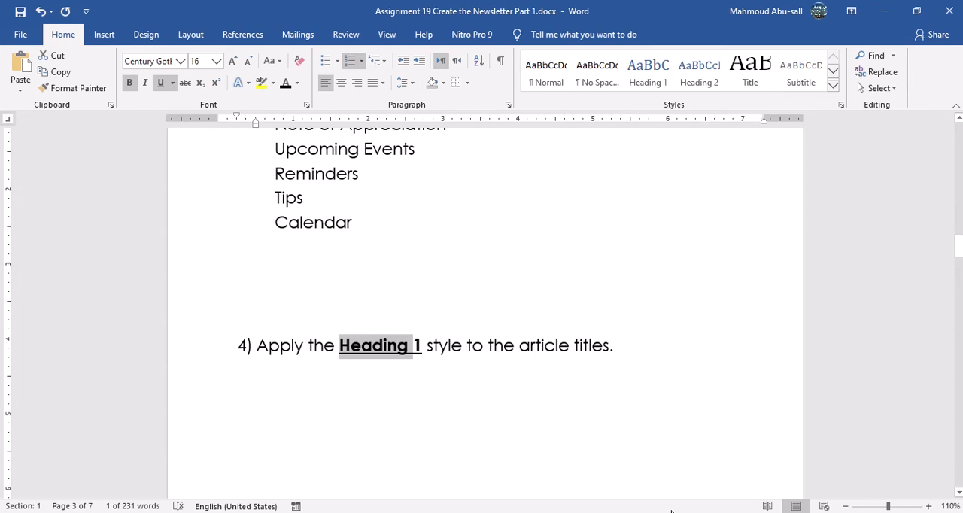
# Apply the Heading 1 style to the house league tournament title and the "Special Thanks" title in the newsletter.
pyautogui.moveTo(608, 512)
pyautogui.click(609, 486)
pyautogui.scroll(8, 410, 373)
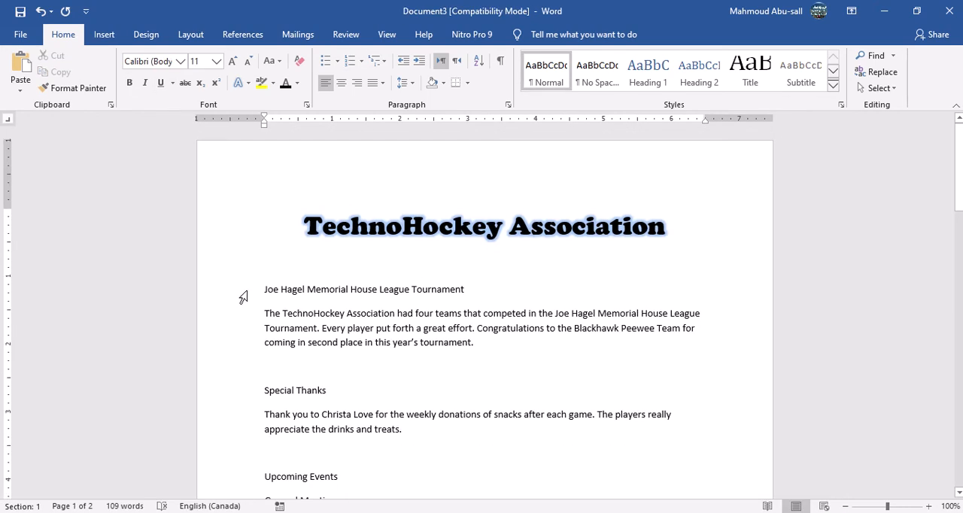
pyautogui.click(243, 298)
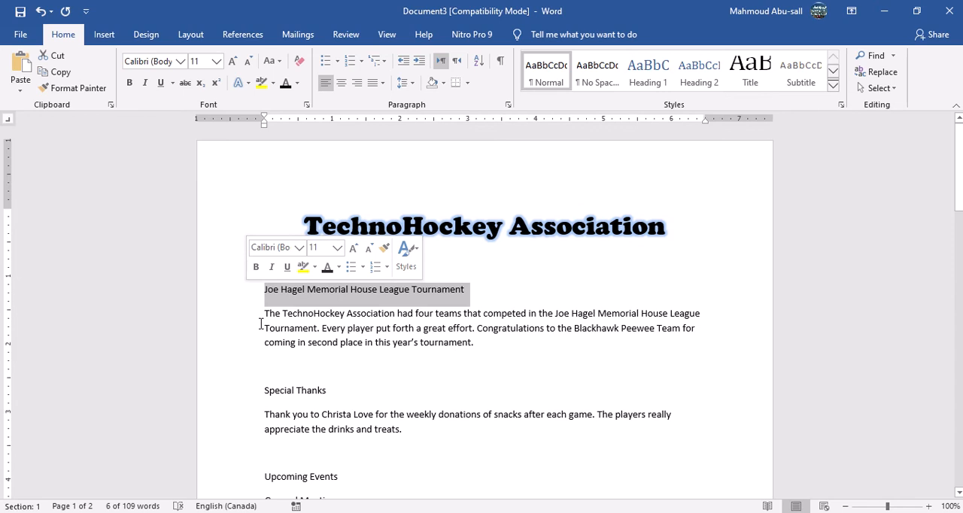
pyautogui.click(243, 391)
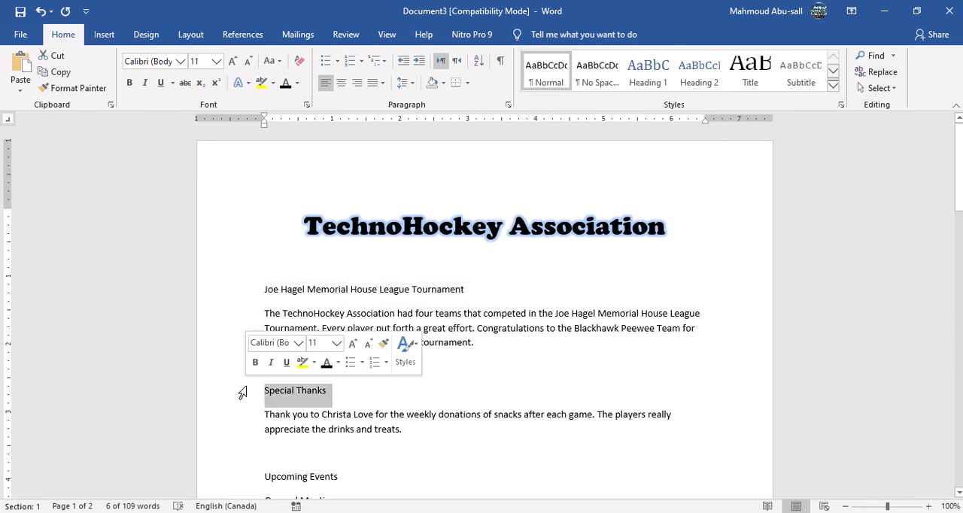
pyautogui.click(253, 458)
pyautogui.click(238, 299)
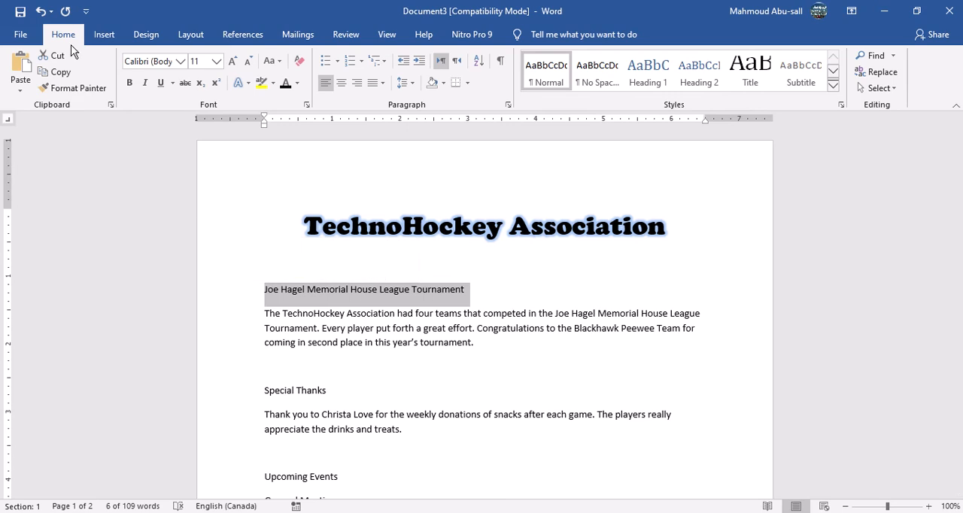
pyautogui.click(648, 72)
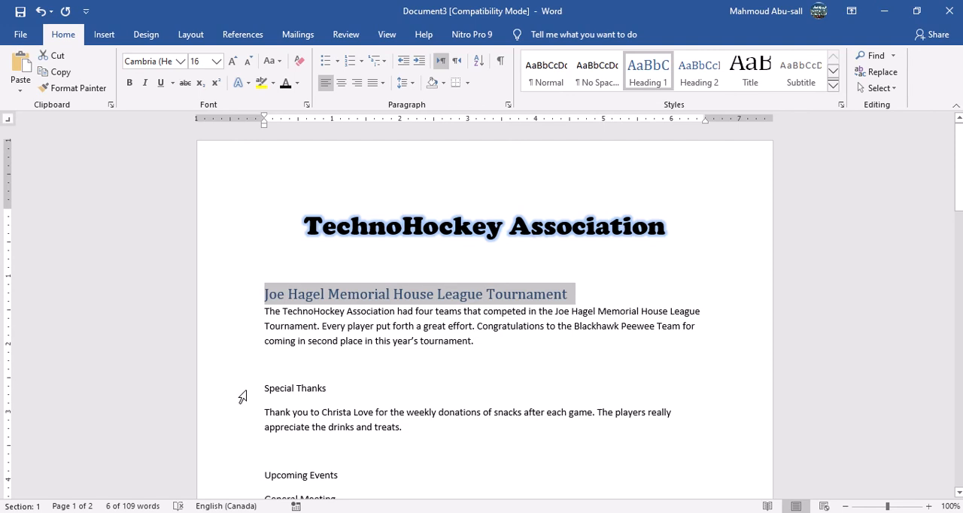
pyautogui.click(242, 396)
pyautogui.click(648, 72)
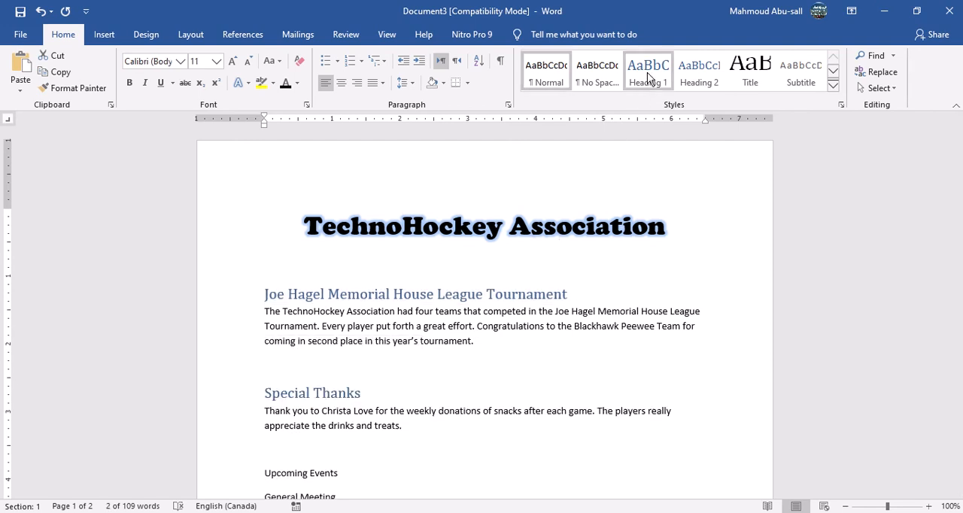
# Apply the Heading 1 style to the "Upcoming Events" and "Reminders" titles.
pyautogui.scroll(-4, 497, 331)
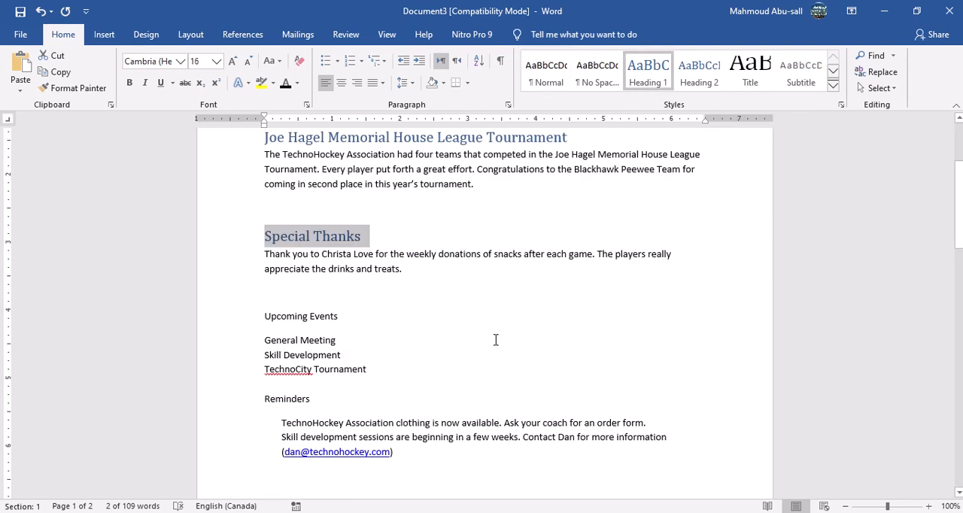
pyautogui.click(228, 310)
pyautogui.click(644, 74)
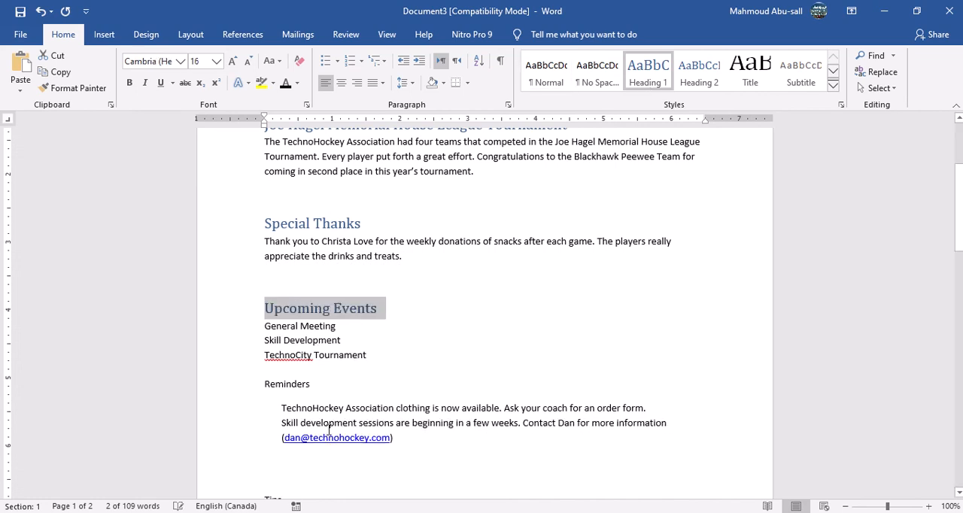
pyautogui.click(256, 385)
pyautogui.click(647, 72)
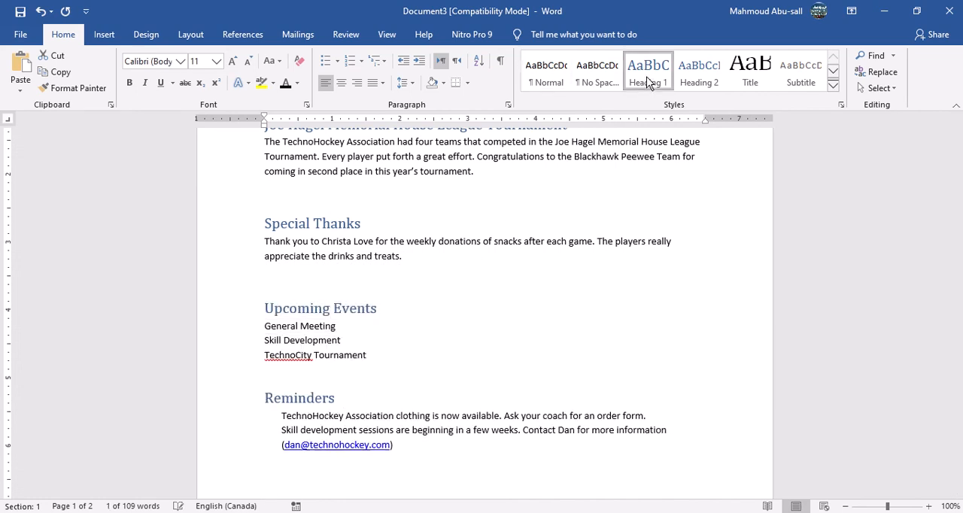
# Copy the Heading 1 formatting of "Reminders" onto the "Tips" and "Calendar" titles with Format Painter.
pyautogui.scroll(-4, 393, 388)
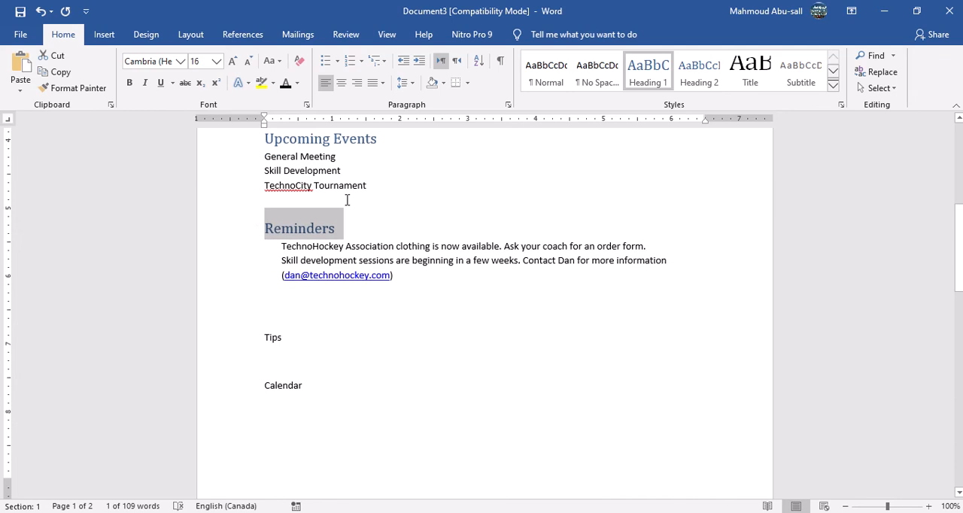
pyautogui.click(75, 89)
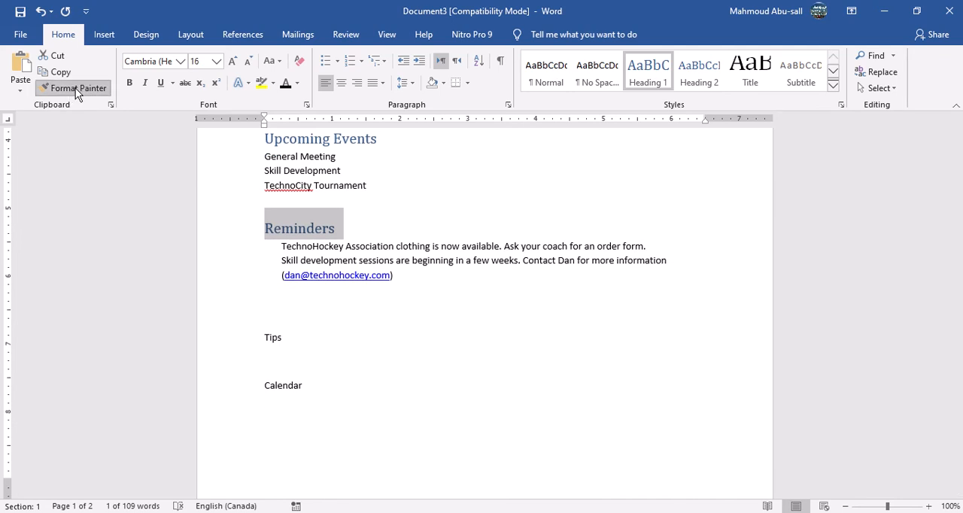
pyautogui.click(222, 339)
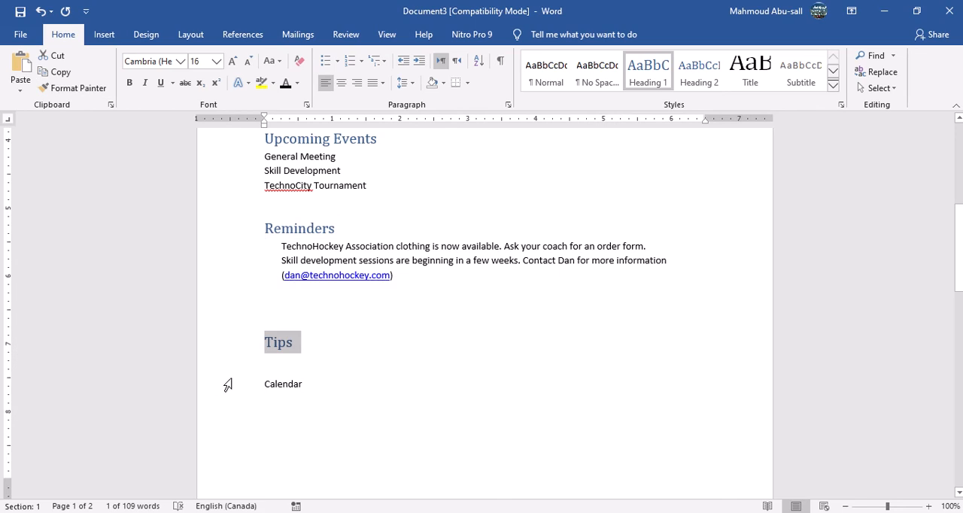
pyautogui.click(89, 88)
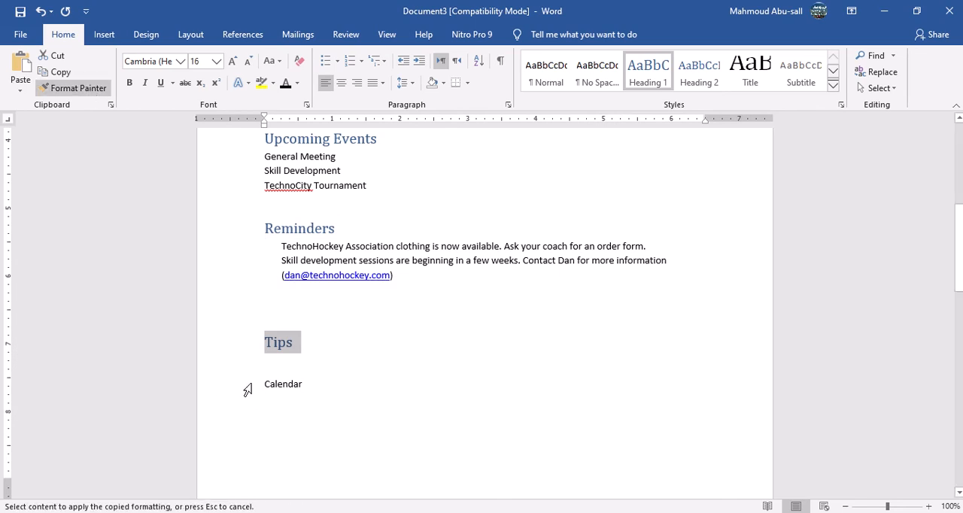
pyautogui.click(251, 389)
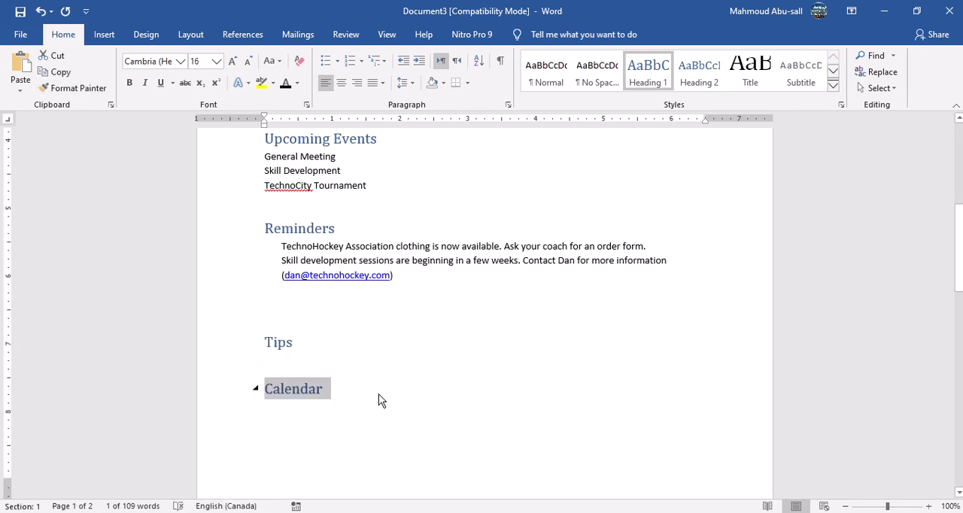
# Add another blank line between the "Tips" and "Calendar" titles.
pyautogui.doubleClick(290, 367)
pyautogui.click(264, 365)
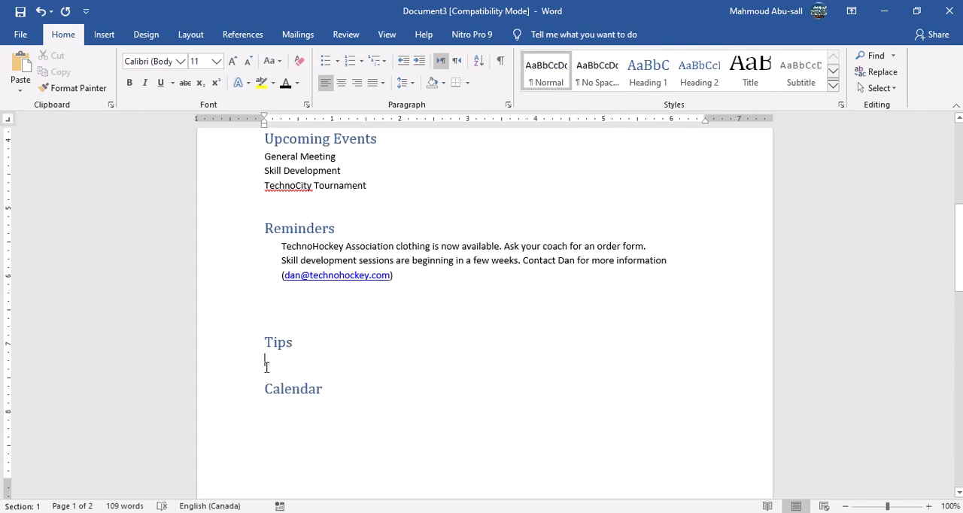
pyautogui.press('Return')
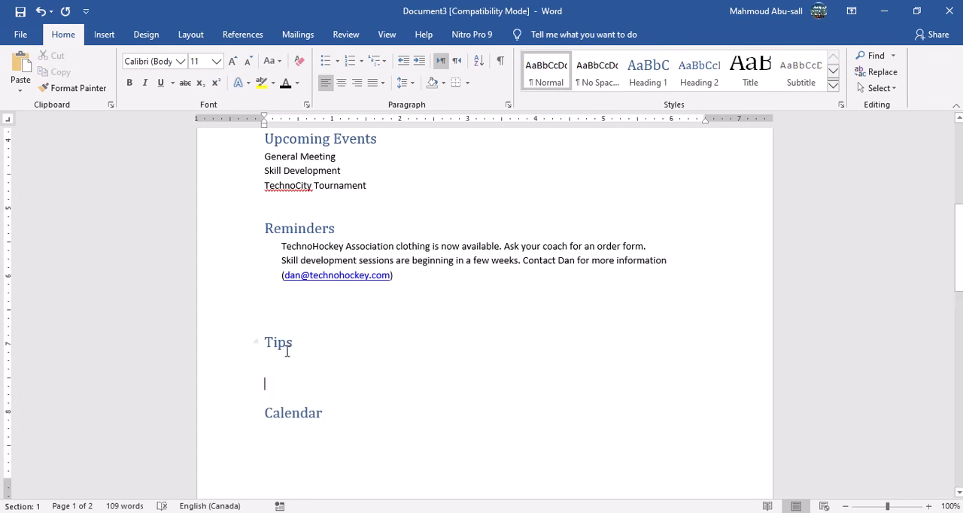
# Apply the built-in Lines (Stylish) style set to the newsletter and review the headings throughout the document.
pyautogui.scroll(7, 286, 348)
pyautogui.scroll(2, 301, 352)
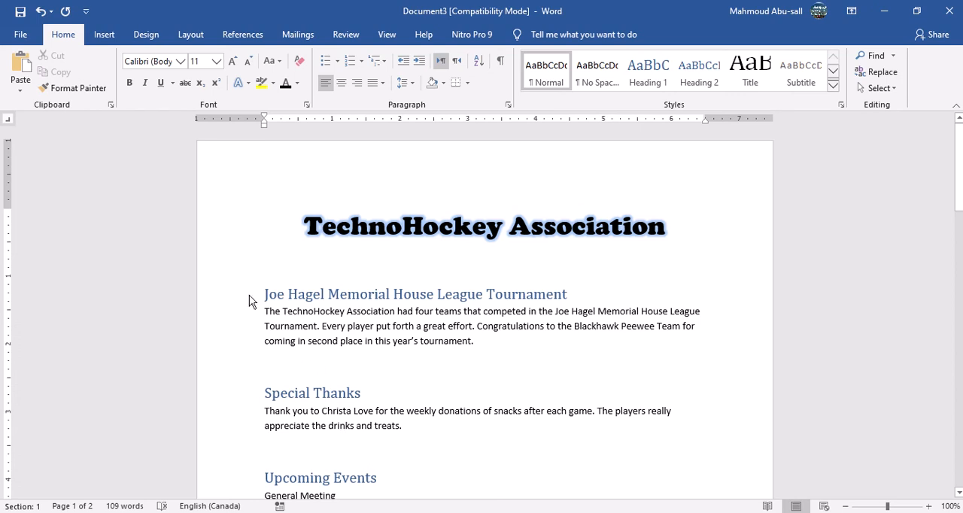
pyautogui.click(146, 38)
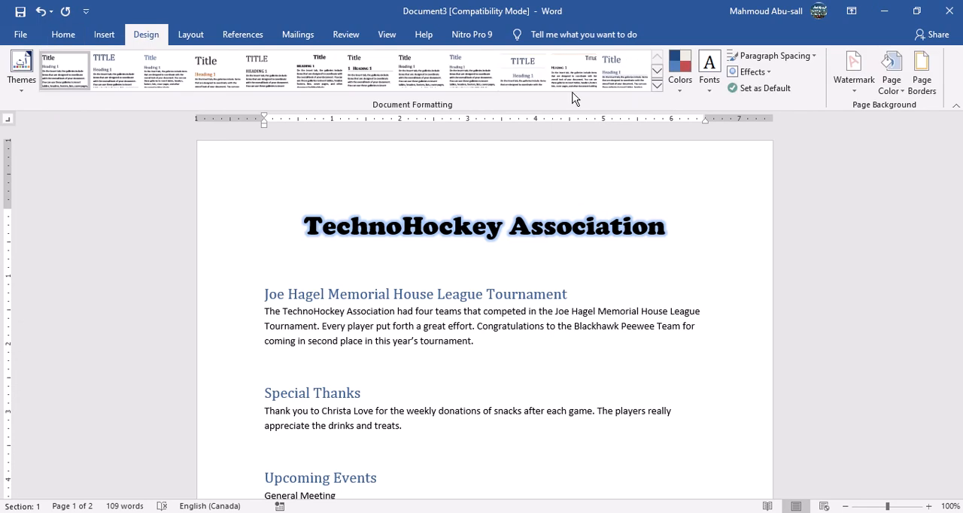
pyautogui.click(657, 86)
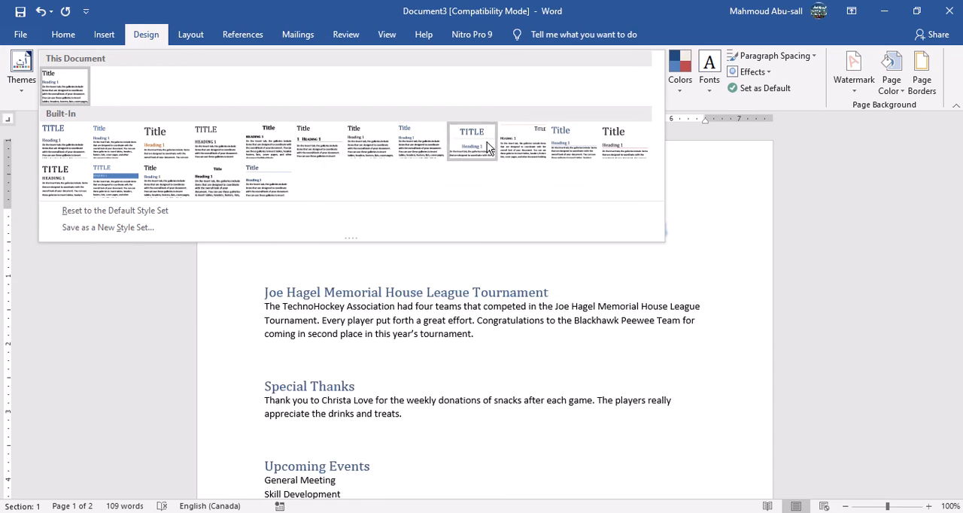
pyautogui.click(626, 146)
pyautogui.scroll(-4, 397, 387)
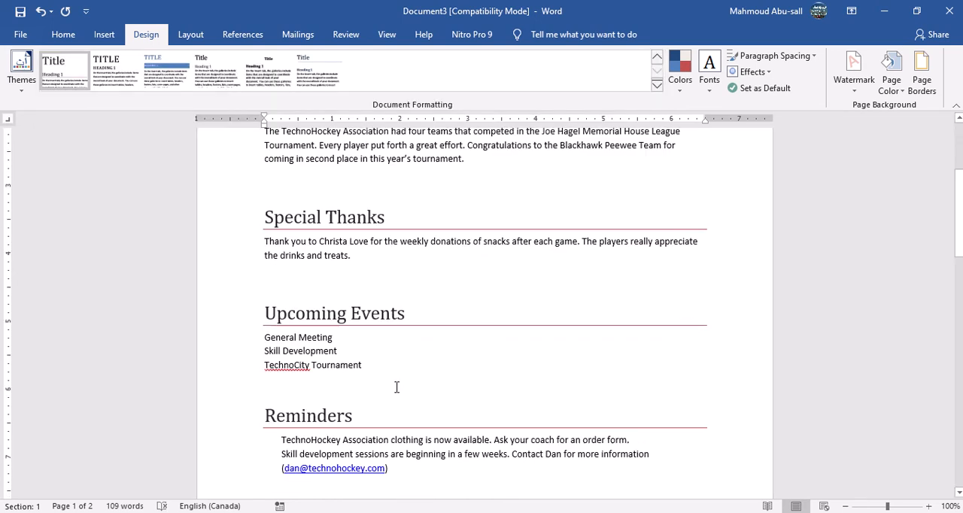
pyautogui.scroll(-3, 397, 387)
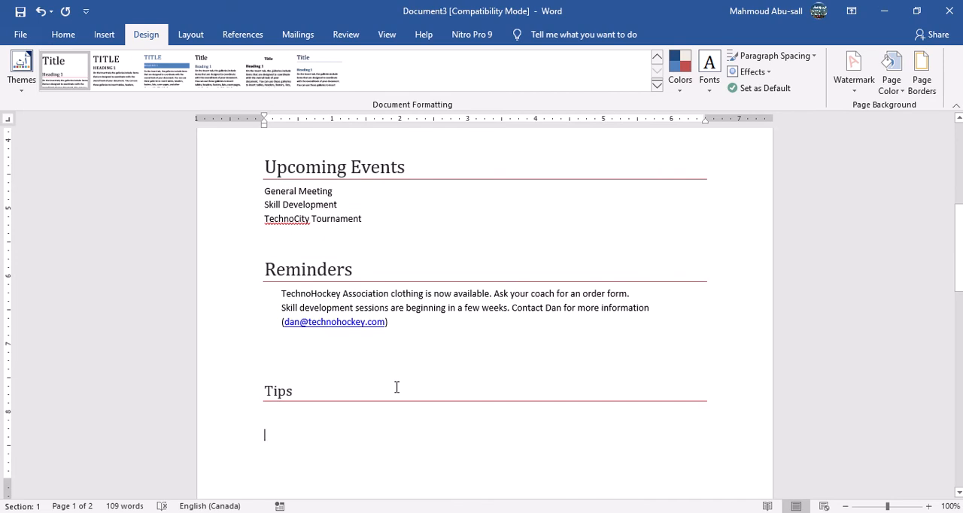
pyautogui.moveTo(604, 512)
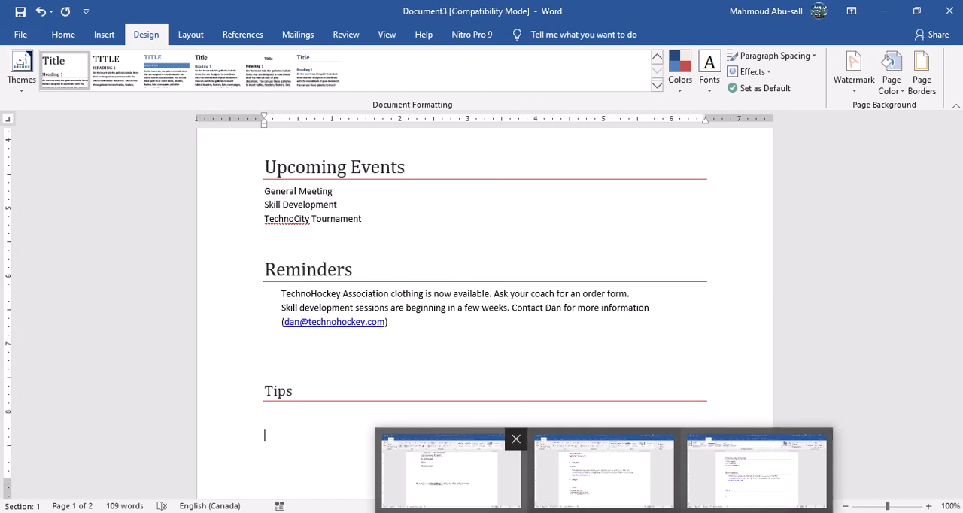
pyautogui.scroll(5, 420, 271)
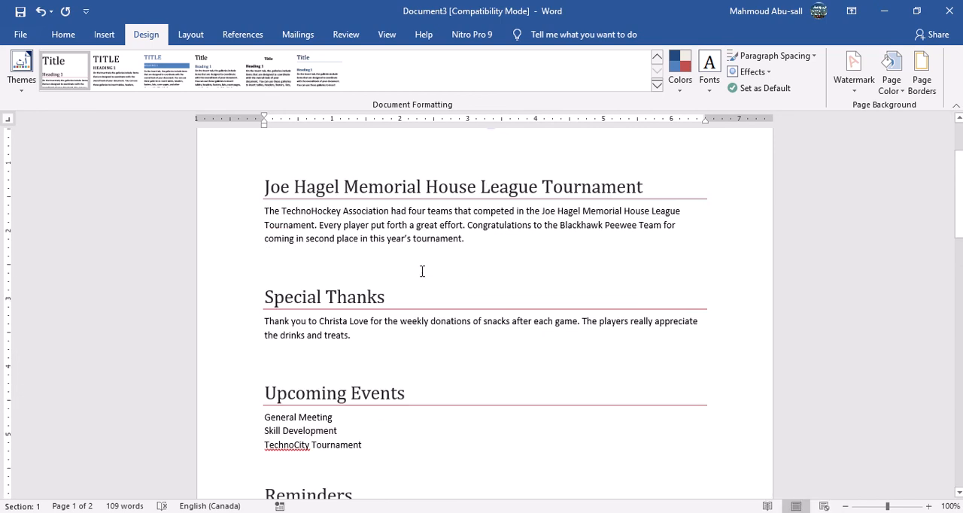
# Check instruction 5 in the Assignment 19 document for what has to be added to the banner.
pyautogui.click(554, 511)
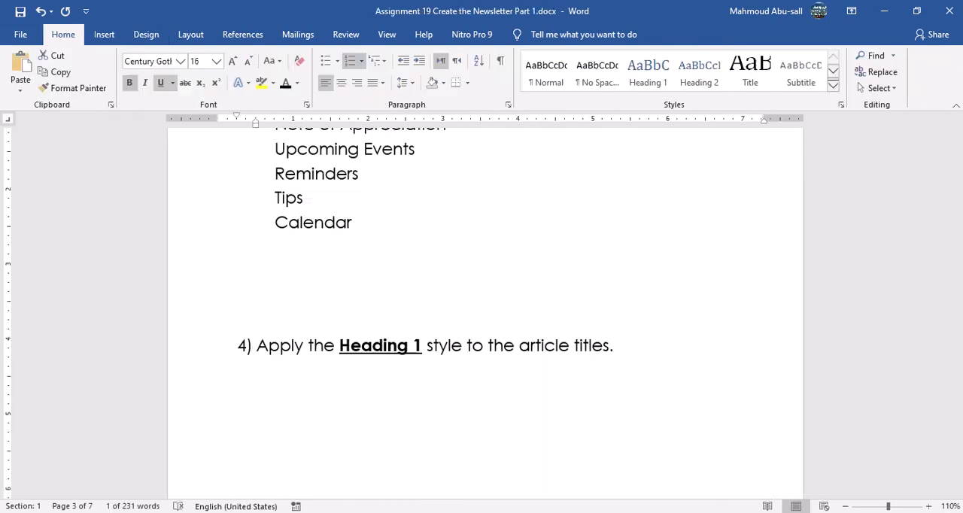
pyautogui.scroll(-3, 316, 373)
pyautogui.scroll(-8, 324, 373)
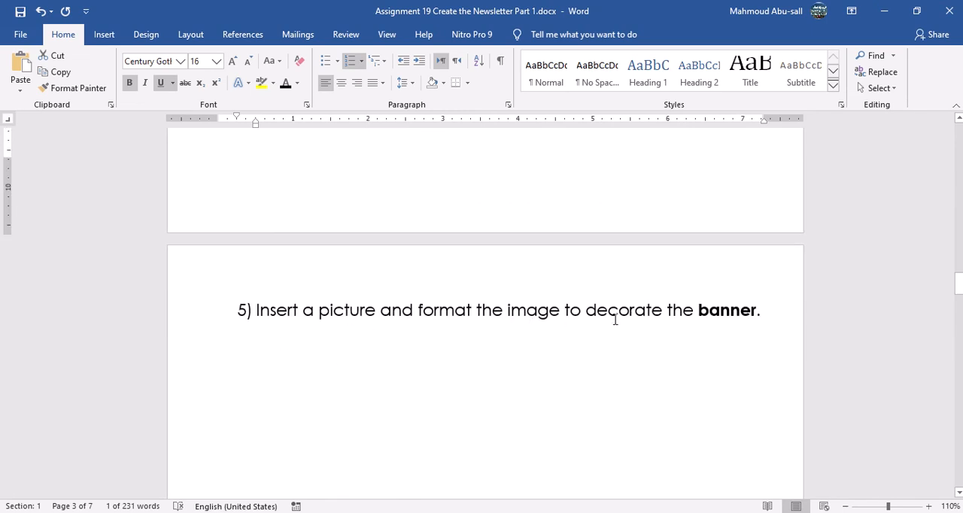
pyautogui.doubleClick(733, 311)
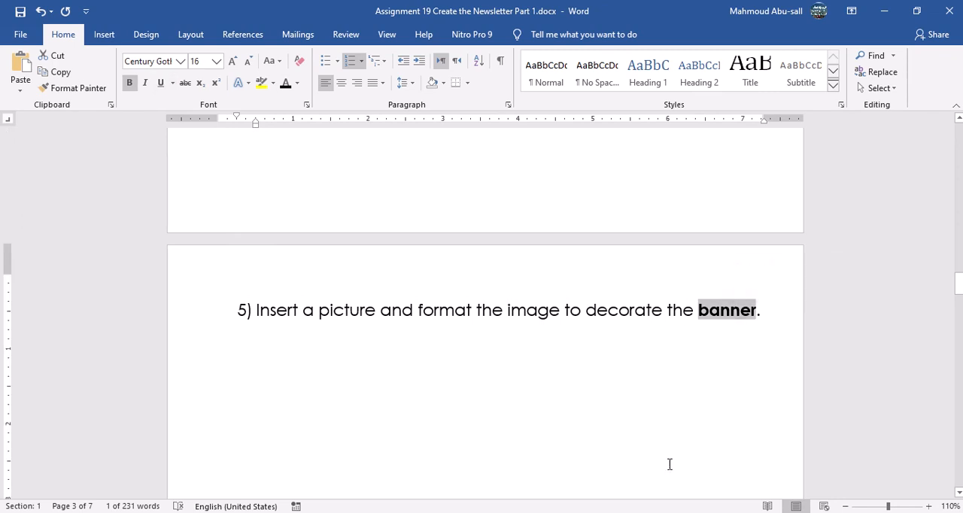
# Switch to the newsletter and insert the hockey stick image "newsletter picture 1.png" into the banner line.
pyautogui.click(622, 511)
pyautogui.scroll(3, 409, 287)
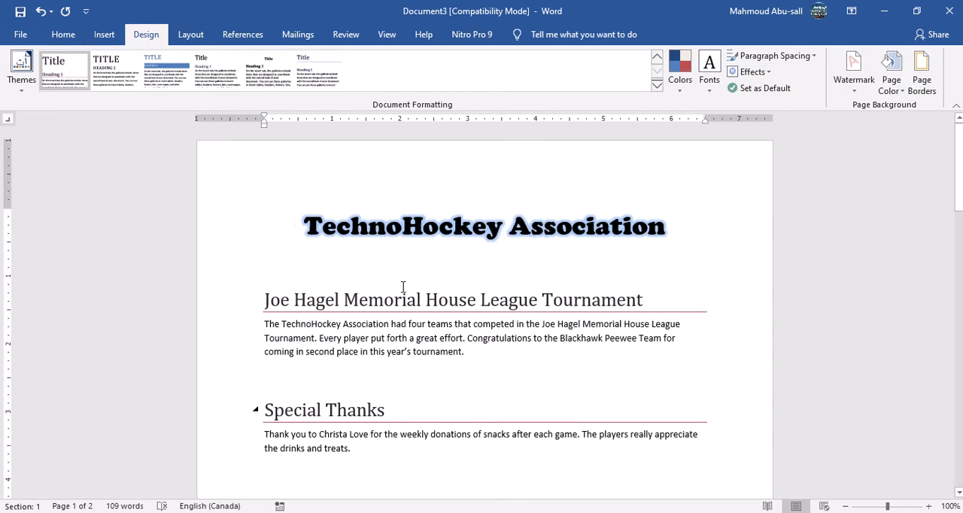
pyautogui.click(306, 290)
pyautogui.click(104, 34)
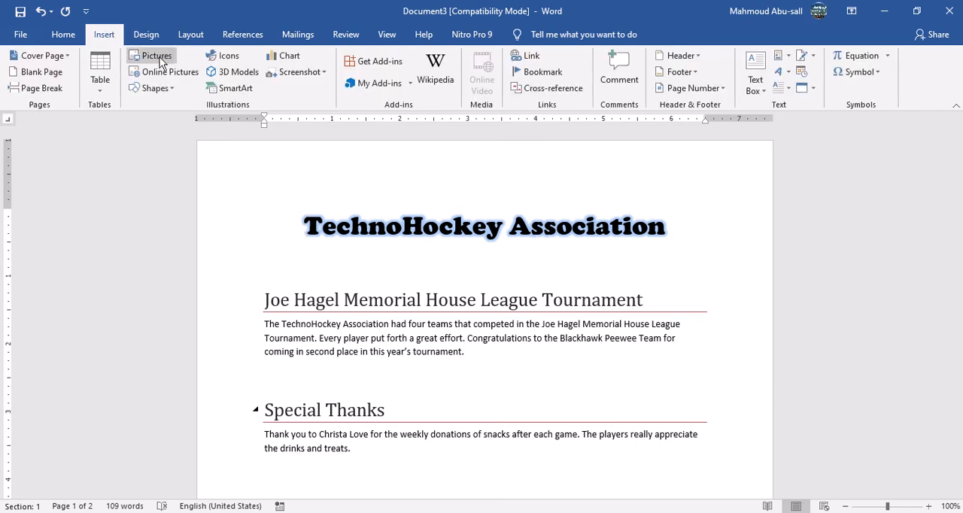
pyautogui.click(159, 59)
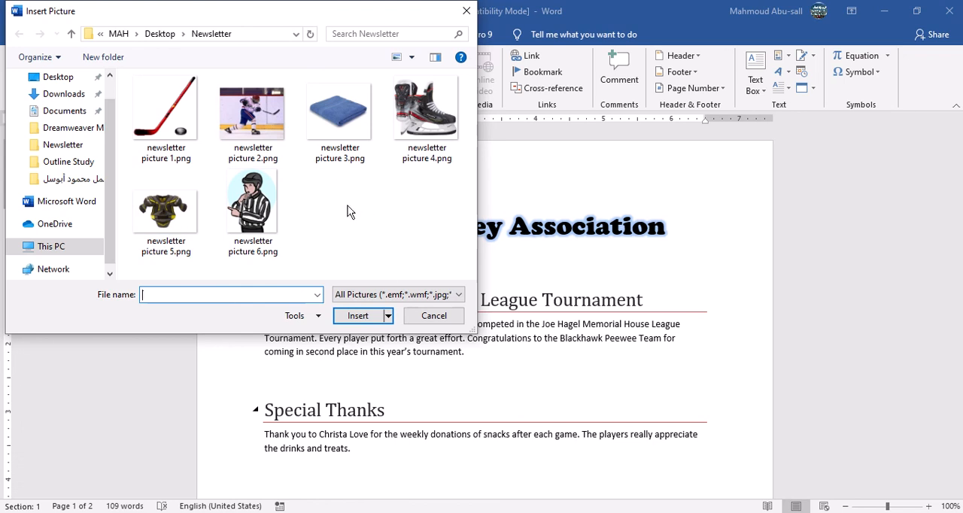
pyautogui.click(164, 118)
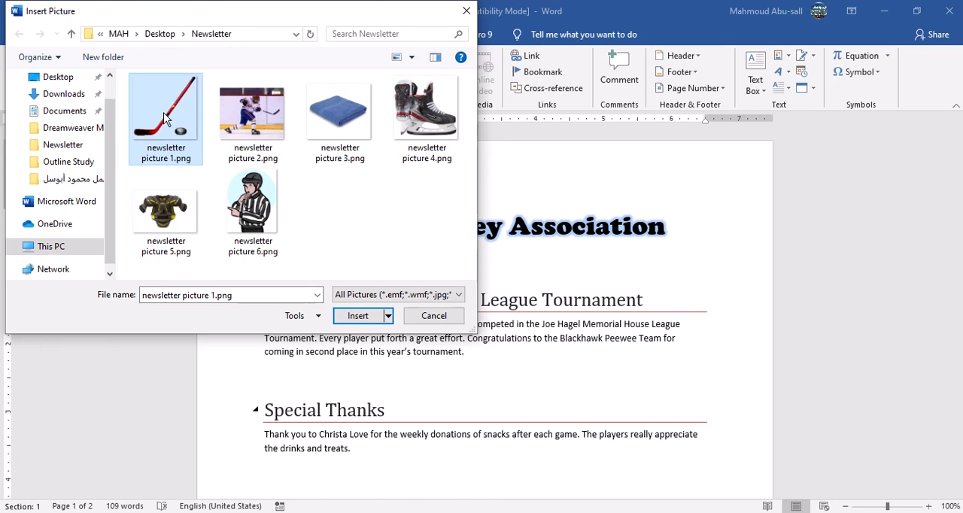
pyautogui.click(364, 317)
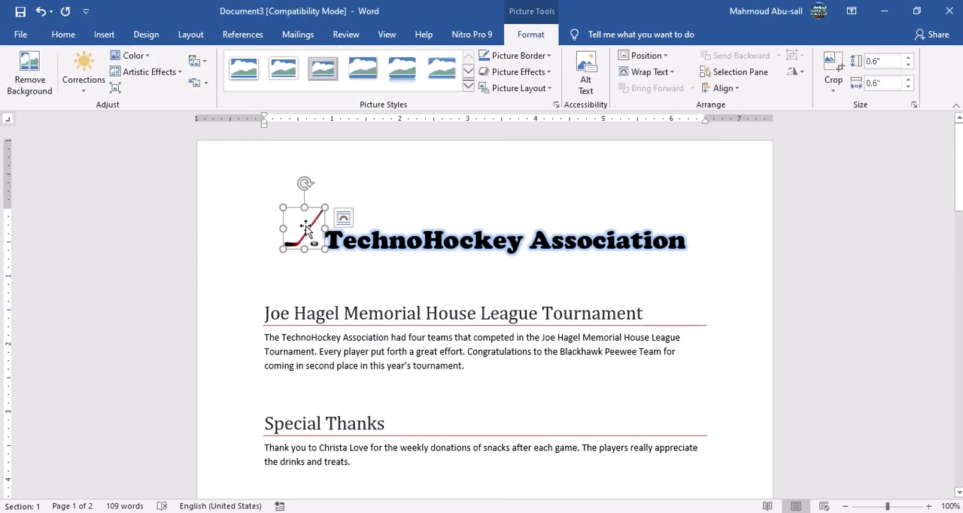
# Set the hockey stick picture In Front of Text and place it just before the "TechnoHockey Association" title.
pyautogui.moveTo(303, 227); pyautogui.dragTo(349, 241)
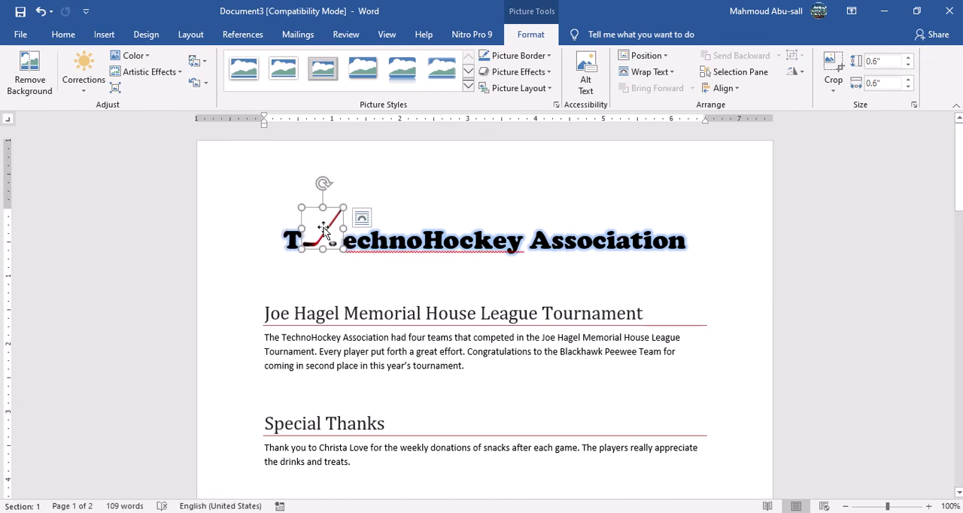
pyautogui.click(362, 218)
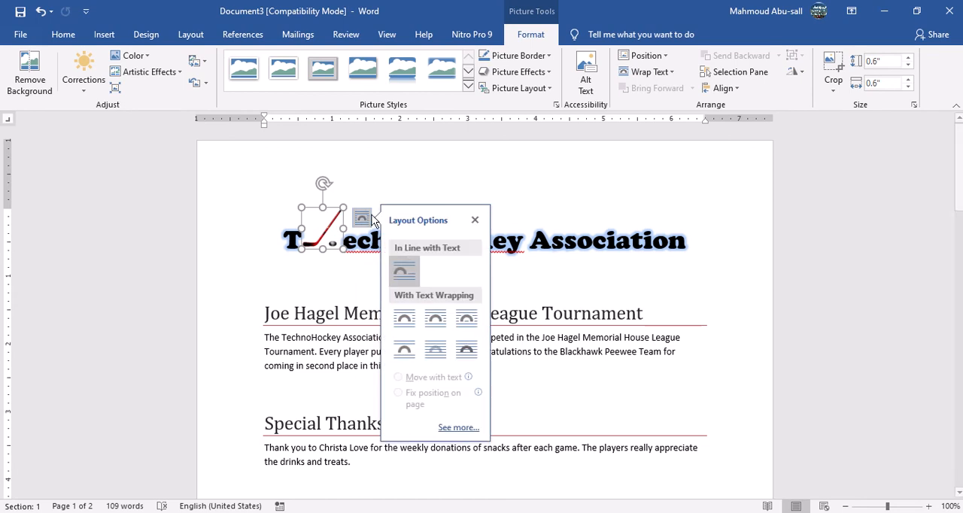
pyautogui.click(477, 355)
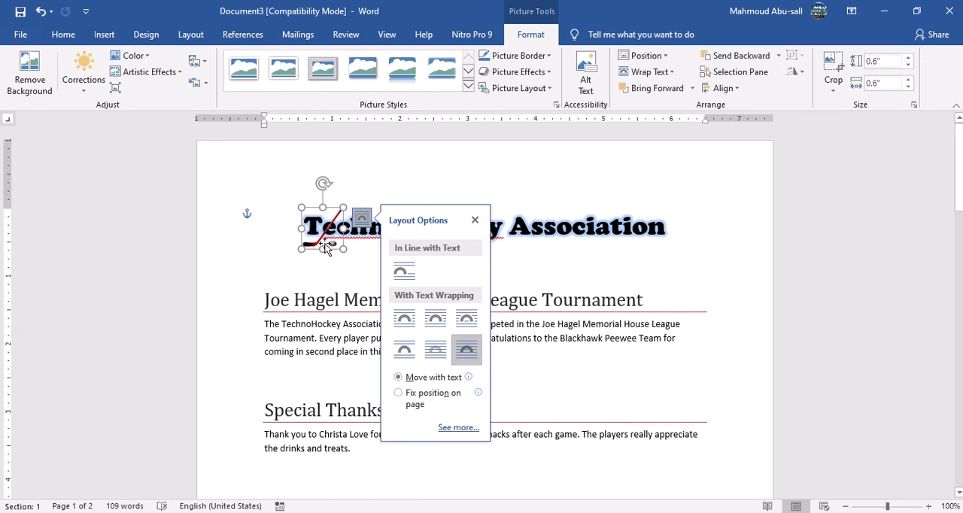
pyautogui.moveTo(326, 233); pyautogui.dragTo(268, 212)
pyautogui.doubleClick(335, 268)
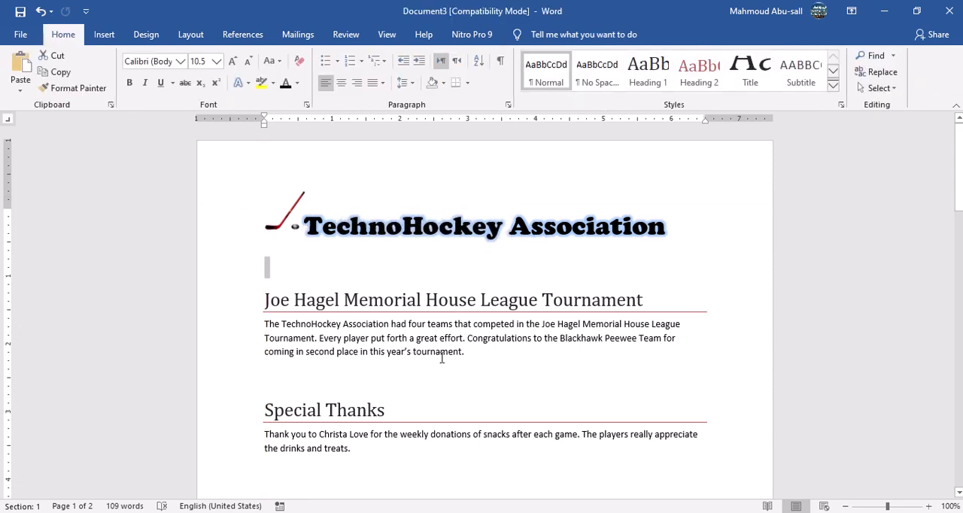
# Read instruction 6 in the Assignment 19 document and insert "newsletter picture 2.png" within the newsletter's banner line.
pyautogui.click(507, 218)
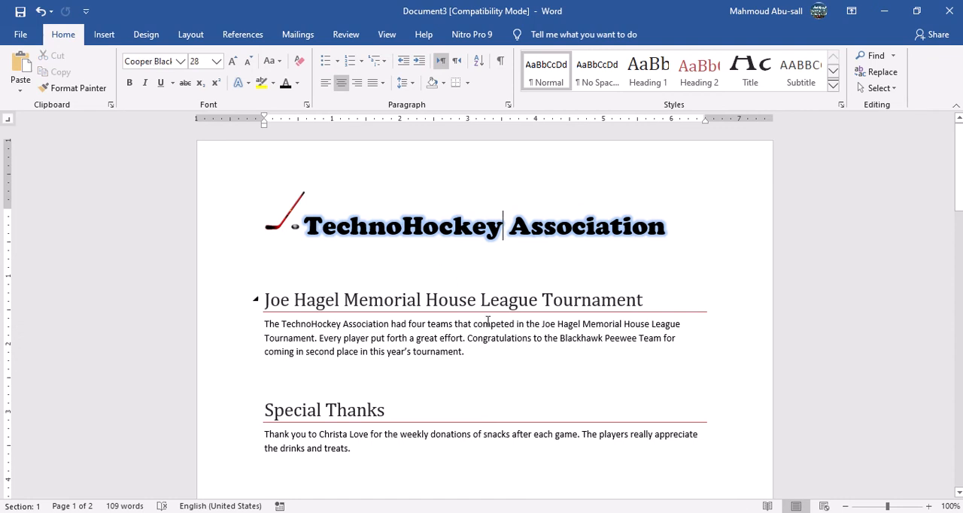
pyautogui.click(502, 491)
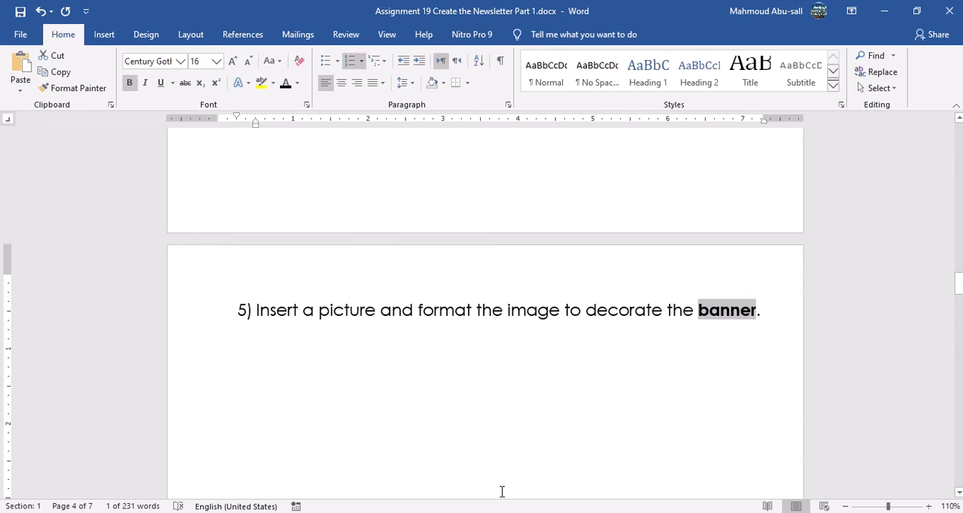
pyautogui.click(368, 367)
pyautogui.scroll(-5, 366, 354)
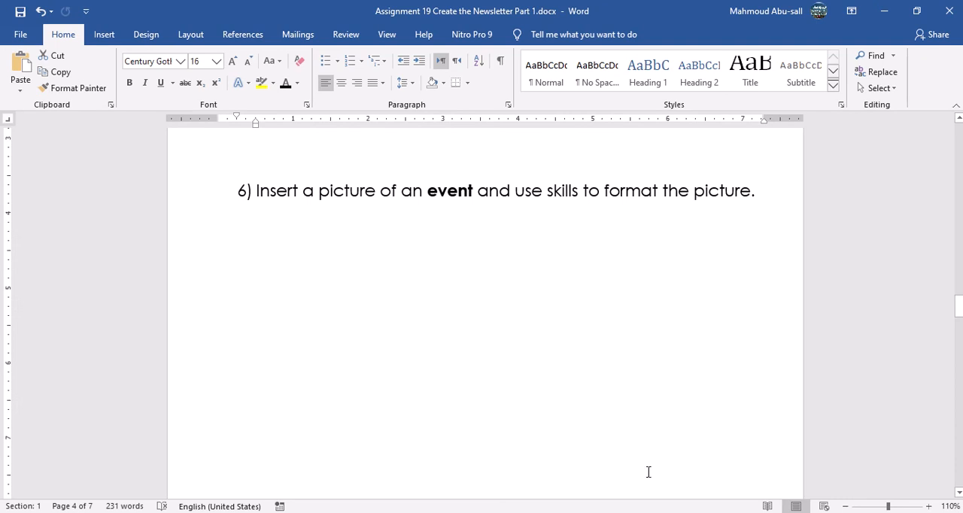
pyautogui.click(626, 504)
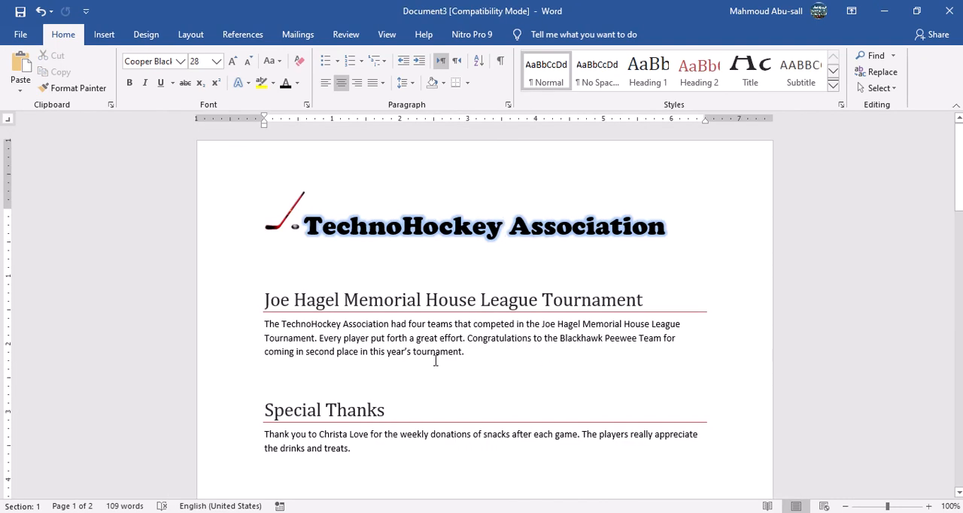
pyautogui.click(105, 34)
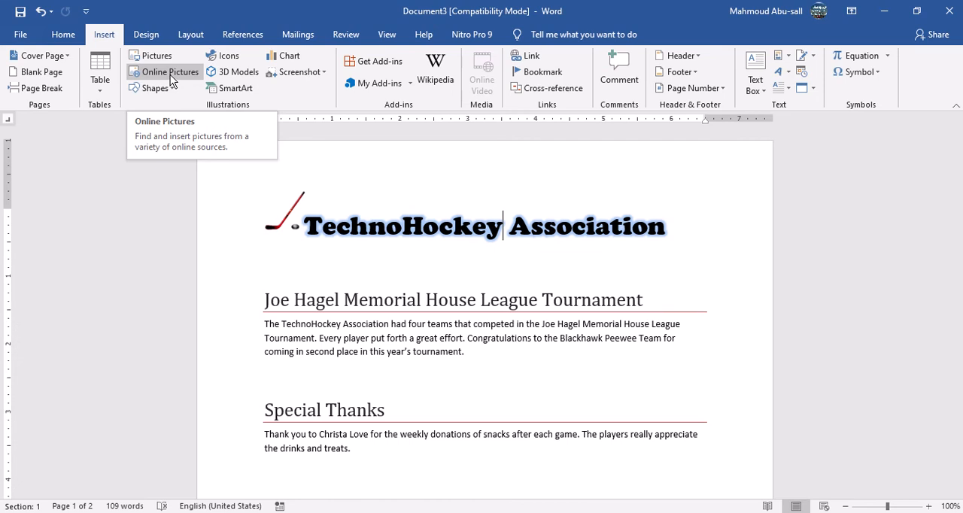
pyautogui.click(157, 56)
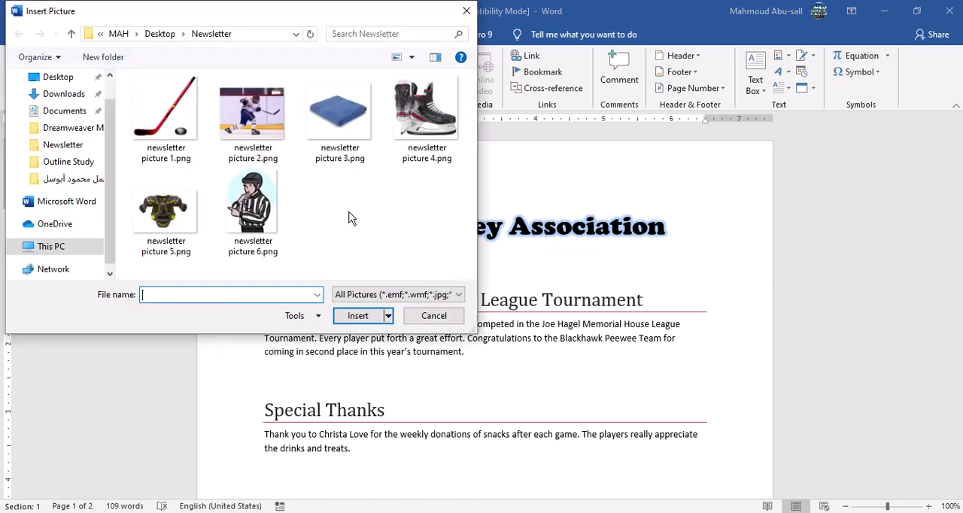
pyautogui.click(260, 117)
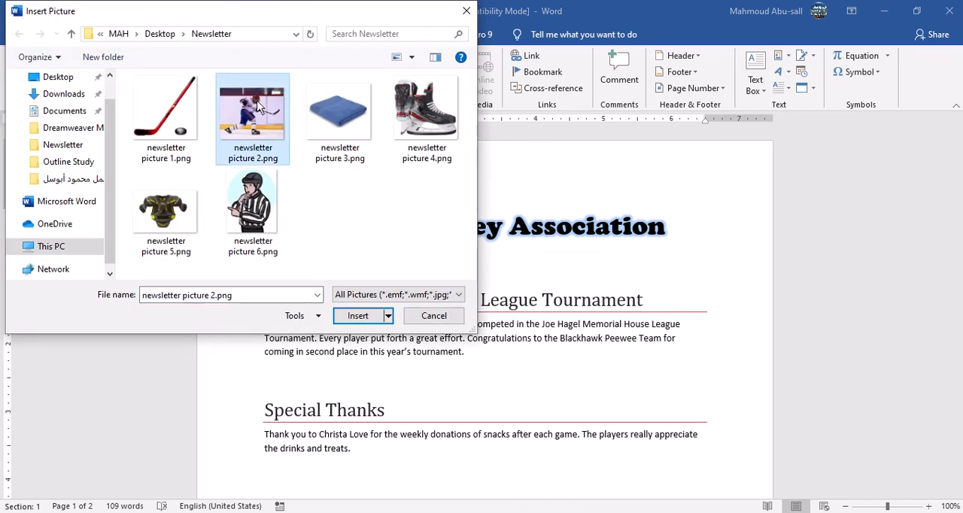
pyautogui.click(360, 316)
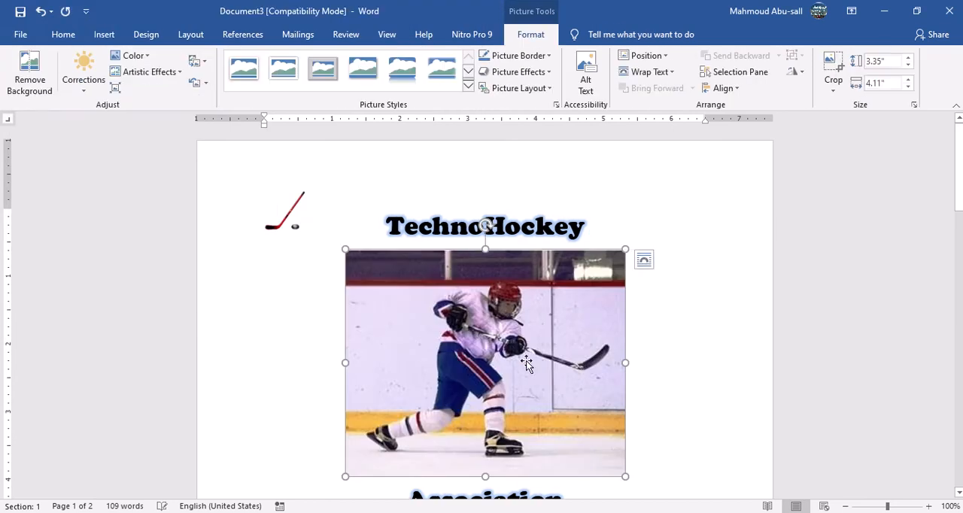
# Shrink the hockey player picture to about 2.17" by 2.67" and set its text wrapping to Square.
pyautogui.moveTo(625, 249); pyautogui.dragTo(517, 344)
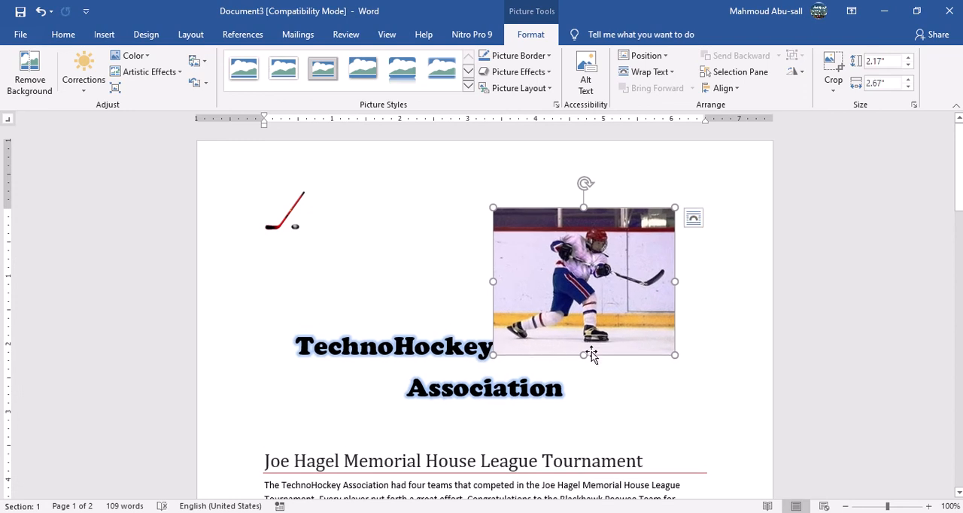
pyautogui.click(694, 219)
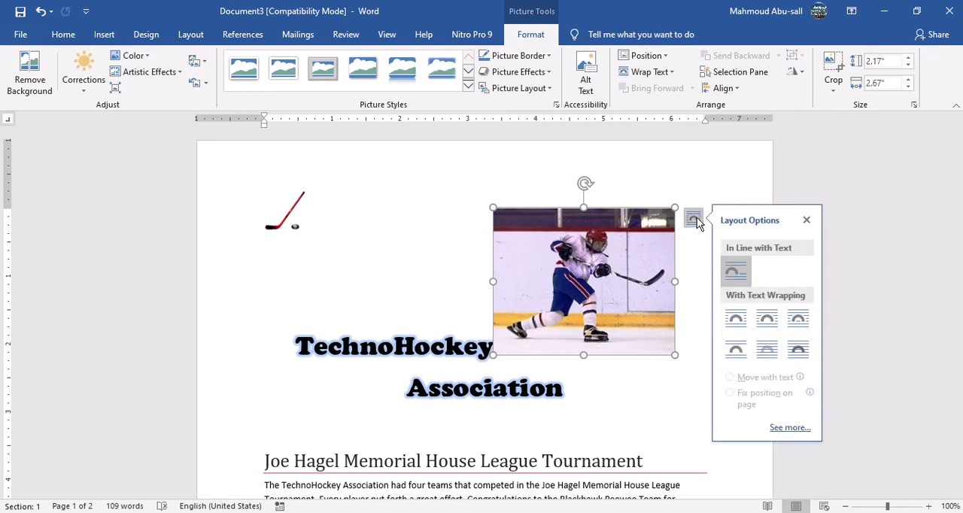
pyautogui.click(675, 73)
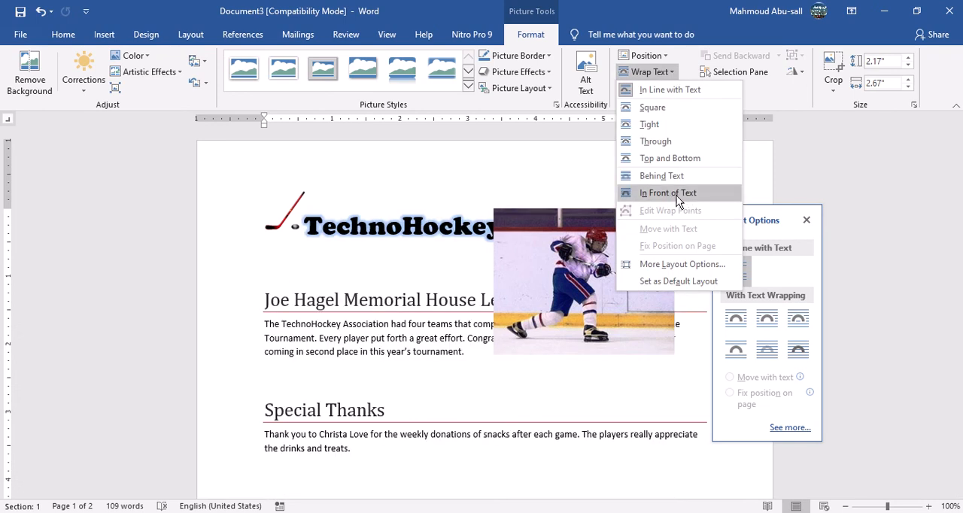
pyautogui.click(656, 107)
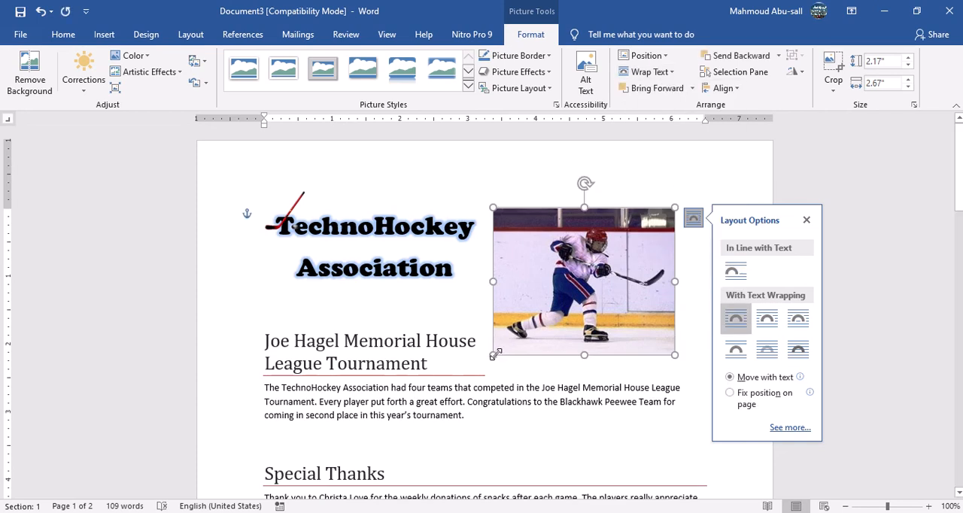
# Resize the player picture to about 1.05" high by 1.67" wide and place it beside the tournament paragraph within the right margin.
pyautogui.moveTo(494, 356); pyautogui.dragTo(564, 296)
pyautogui.moveTo(610, 251); pyautogui.dragTo(694, 356)
pyautogui.moveTo(706, 412); pyautogui.dragTo(708, 392)
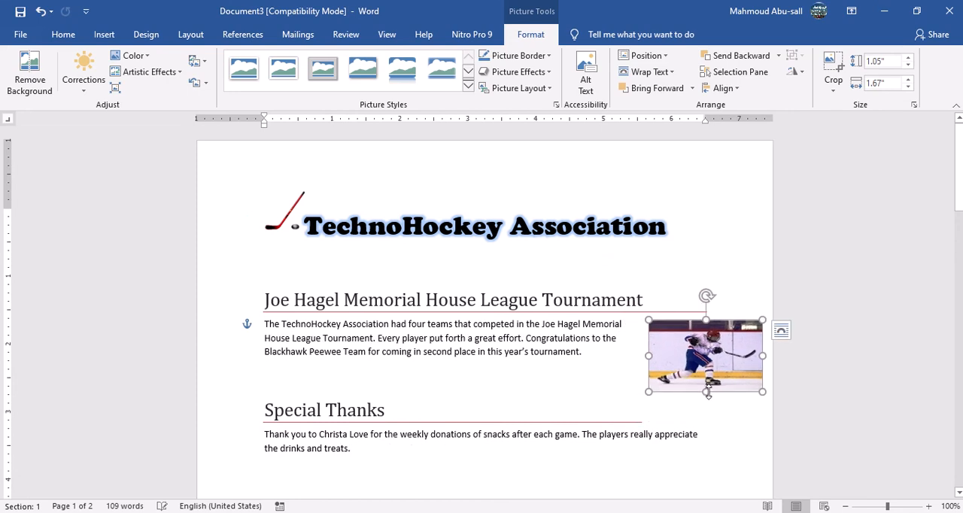
pyautogui.moveTo(705, 357); pyautogui.dragTo(658, 357)
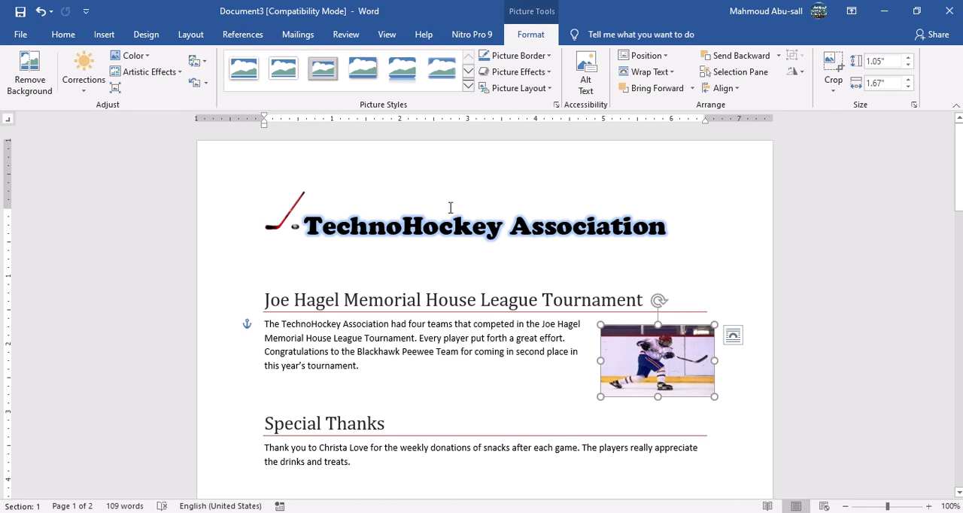
# Apply the white picture style with rounded diagonal corners to the player picture and move it slightly inward and down beside the paragraph.
pyautogui.click(469, 86)
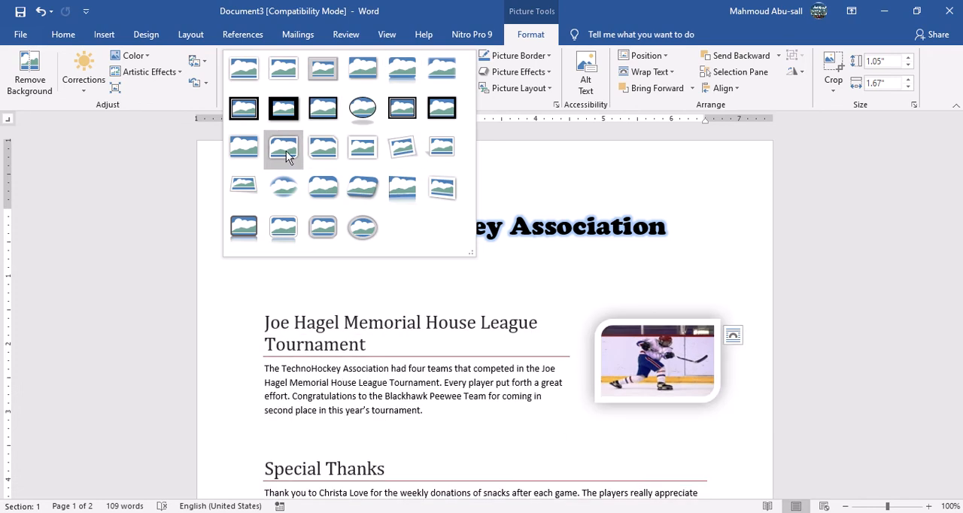
pyautogui.click(284, 155)
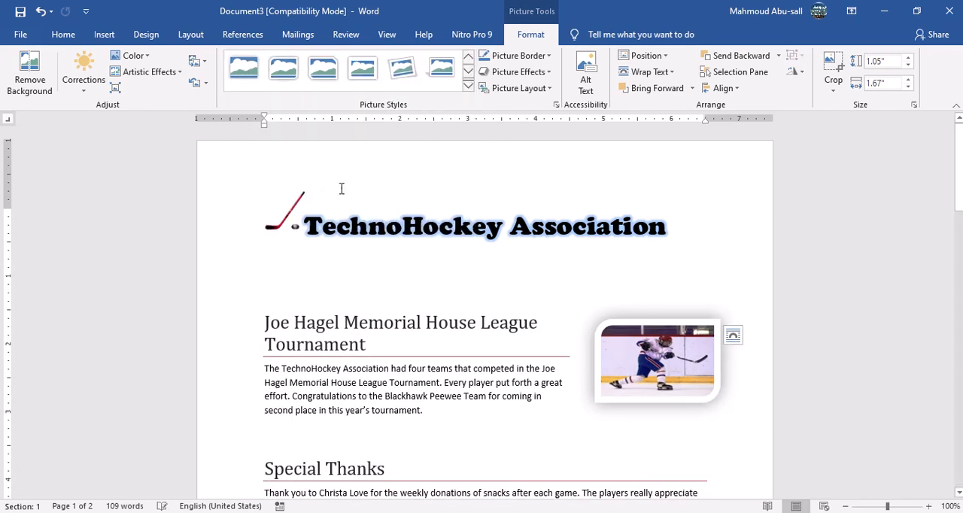
pyautogui.moveTo(657, 382); pyautogui.dragTo(627, 377)
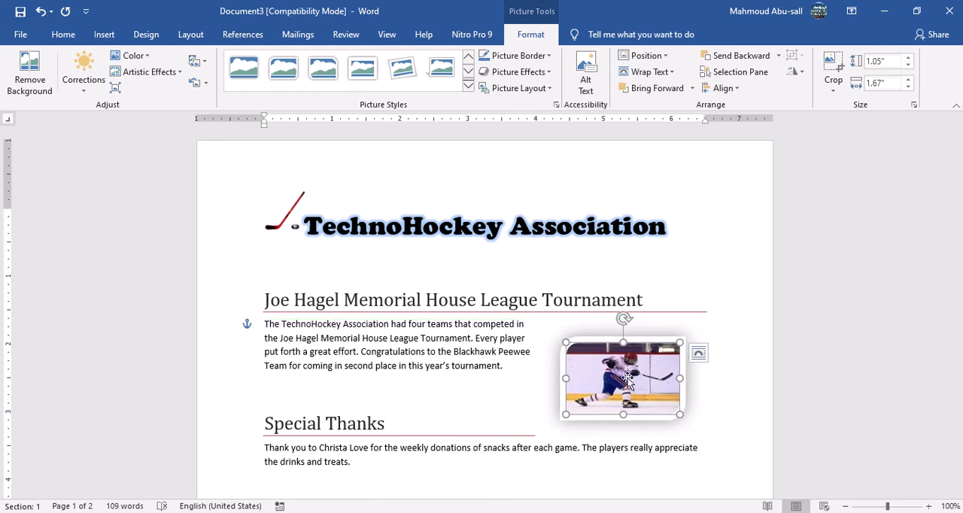
# Delete the blank line between the banner and the tournament article title.
pyautogui.doubleClick(403, 269)
pyautogui.press('Delete')
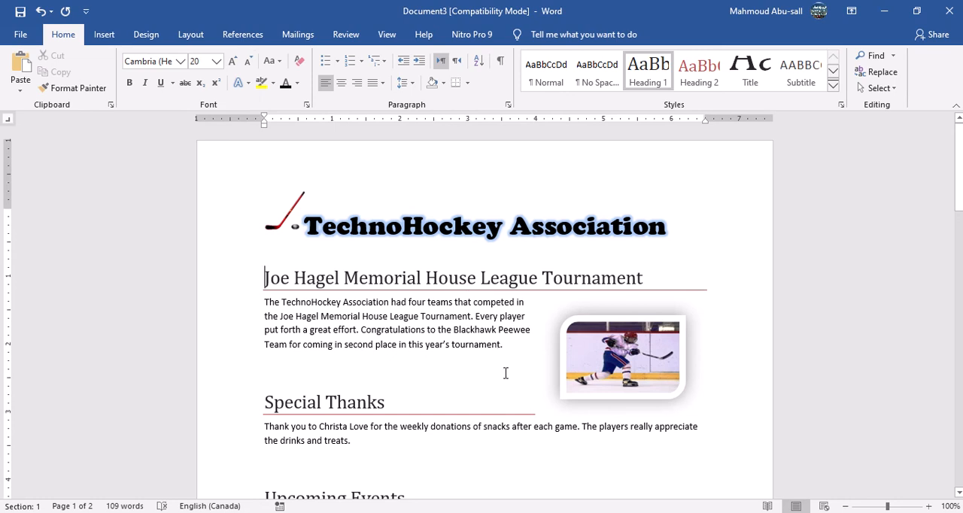
pyautogui.scroll(-3, 506, 373)
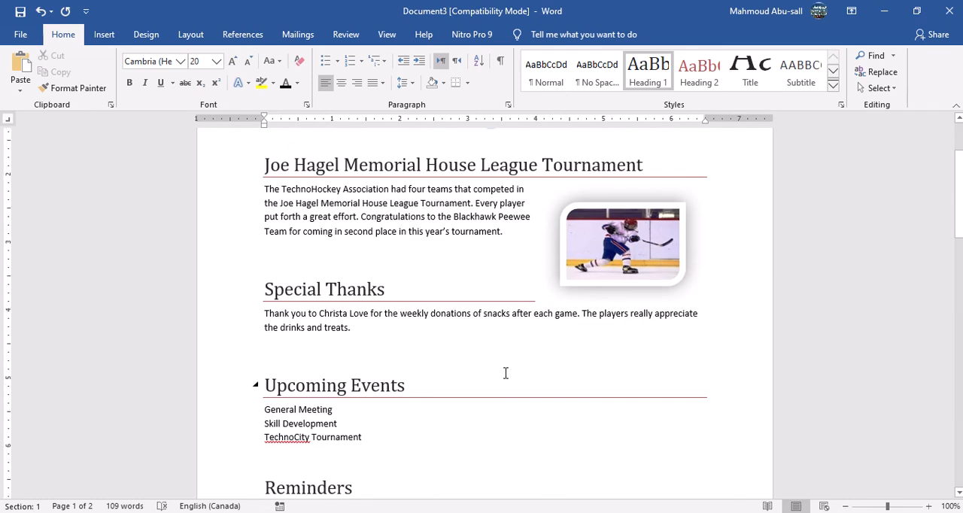
pyautogui.scroll(-2, 505, 374)
# Copy the text "Mark Your Calendar" from instruction 7 in the Assignment 19 document.
pyautogui.click(452, 476)
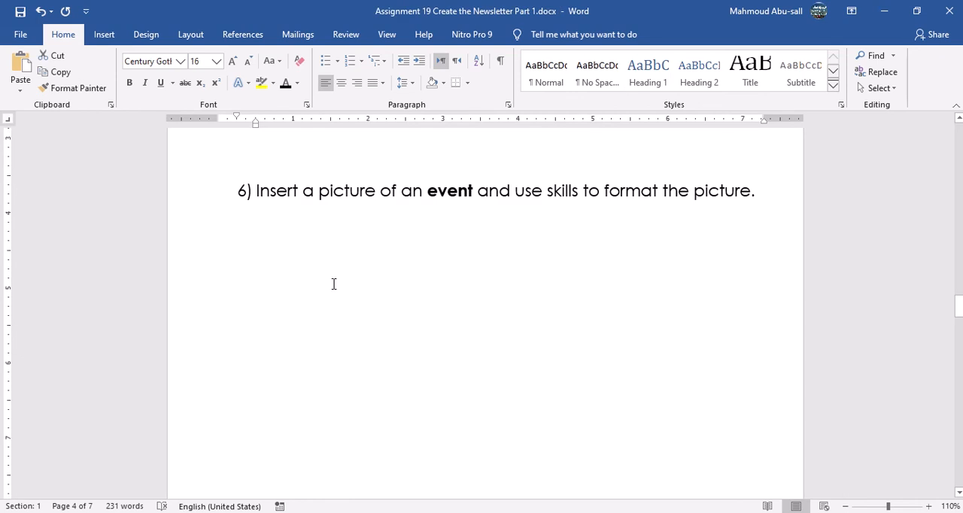
pyautogui.scroll(-6, 554, 286)
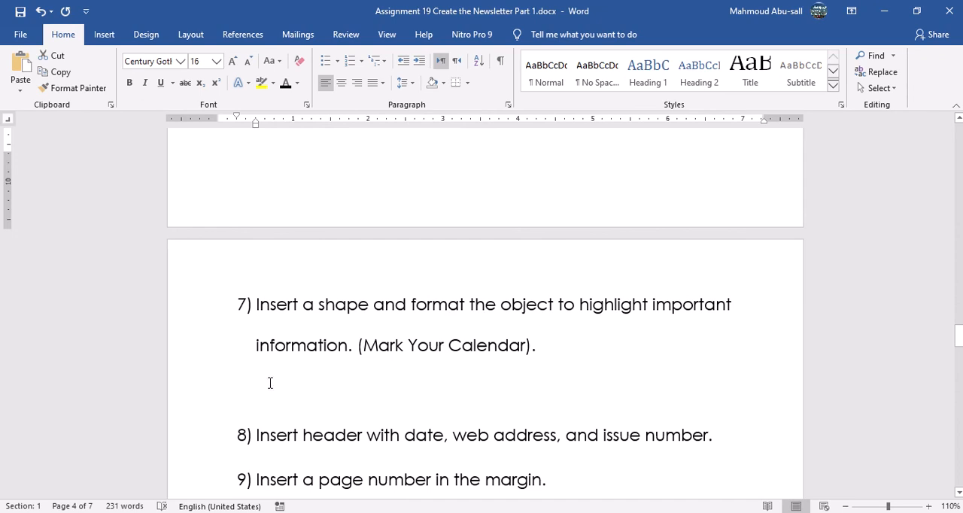
pyautogui.moveTo(363, 344); pyautogui.dragTo(490, 351)
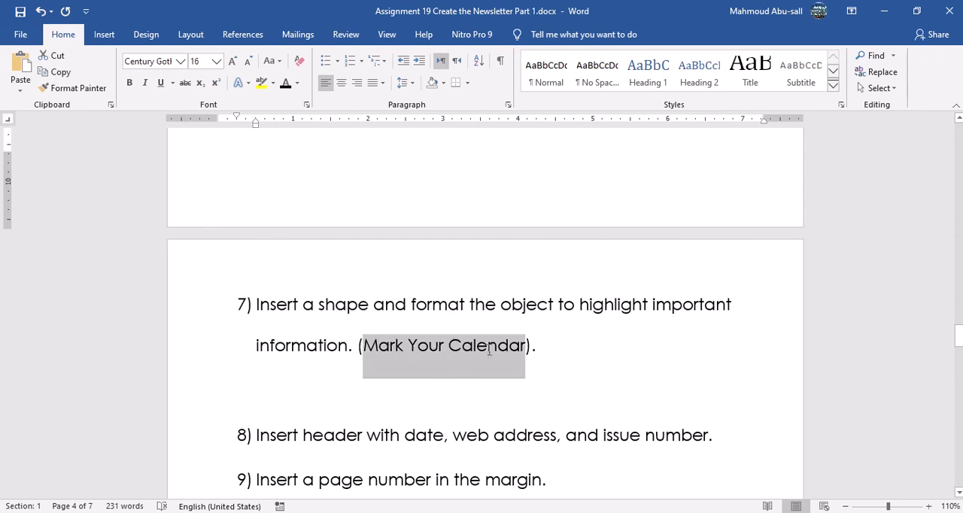
pyautogui.rightClick(495, 351)
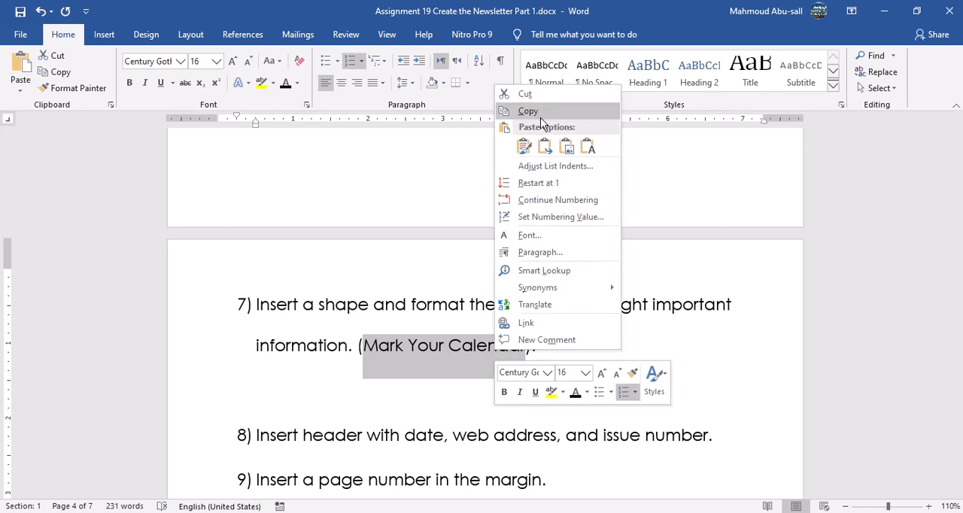
pyautogui.click(527, 113)
# In the newsletter document, draw a flowchart document shape about 1.19" high by 2.55" wide beside the Upcoming Events list.
pyautogui.click(607, 512)
pyautogui.click(752, 474)
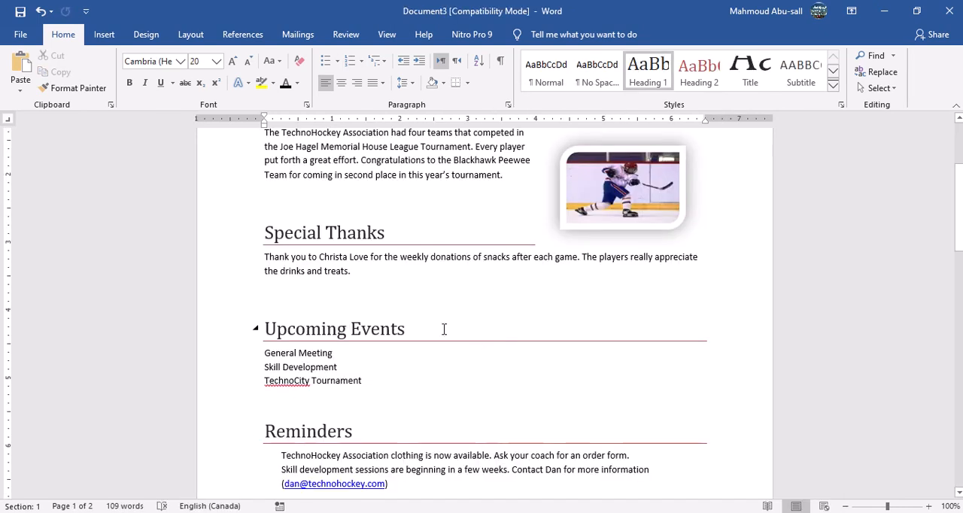
pyautogui.moveTo(265, 272); pyautogui.dragTo(350, 274)
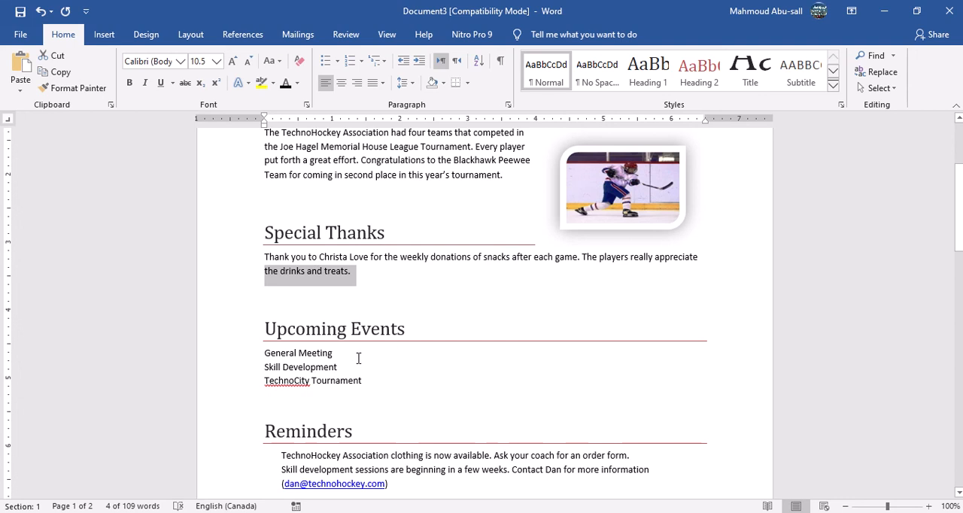
pyautogui.tripleClick(450, 380)
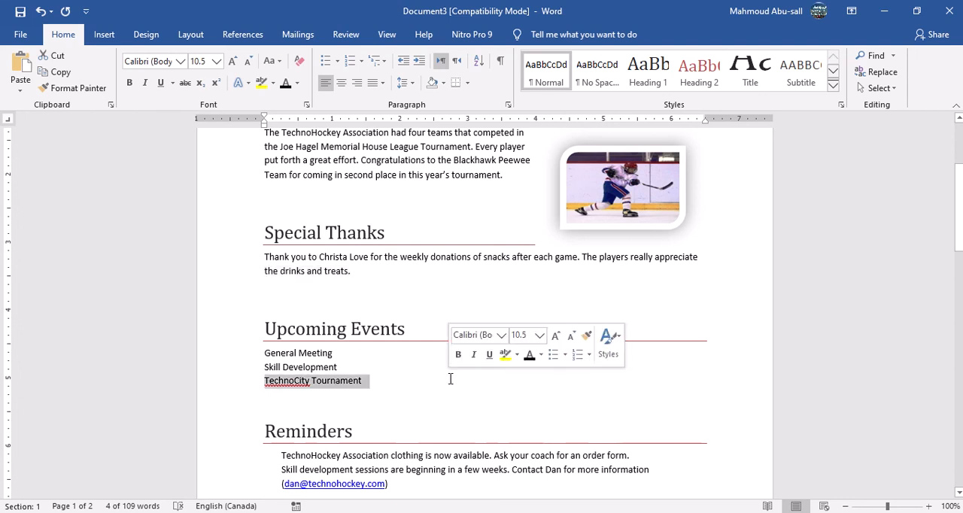
pyautogui.tripleClick(394, 354)
pyautogui.tripleClick(293, 397)
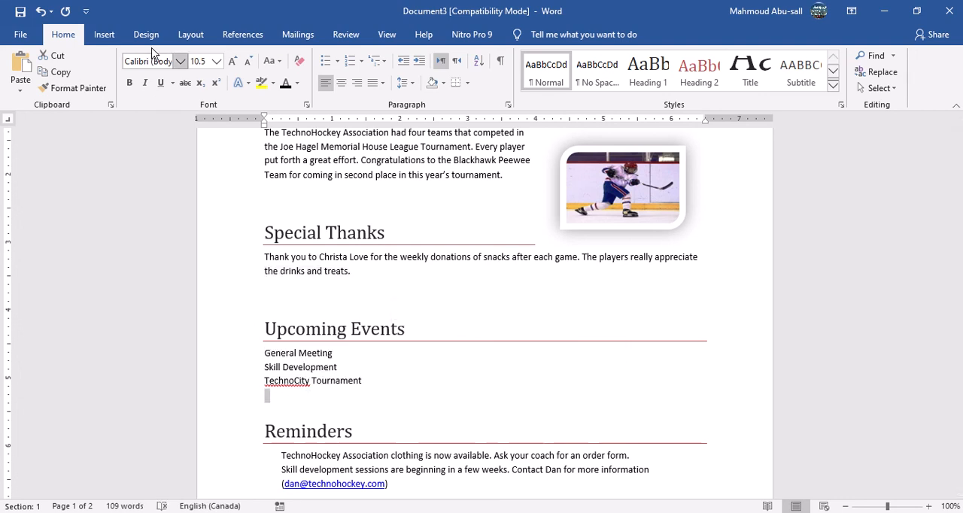
pyautogui.click(103, 38)
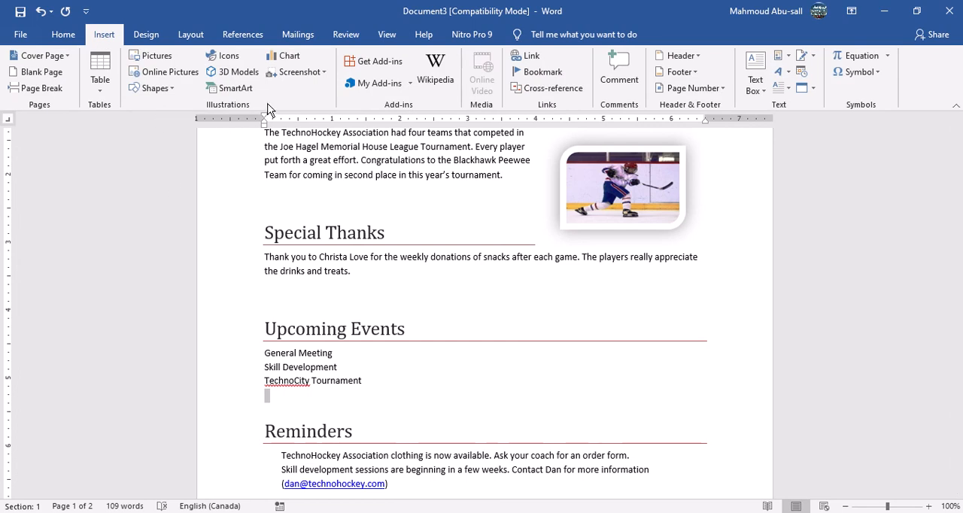
pyautogui.click(177, 92)
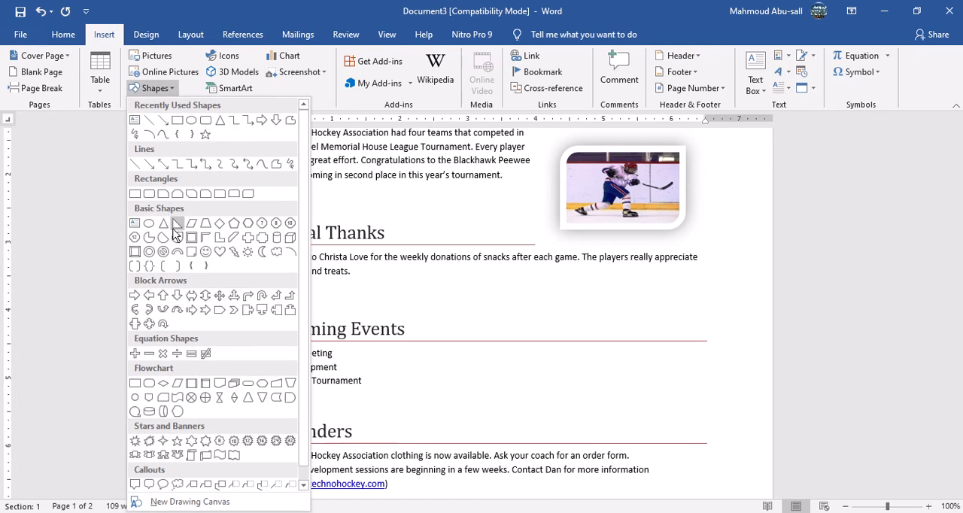
pyautogui.click(218, 384)
pyautogui.moveTo(435, 346)
pyautogui.mouseDown()
pyautogui.moveTo(522, 413)
pyautogui.moveTo(609, 427)
pyautogui.mouseUp()
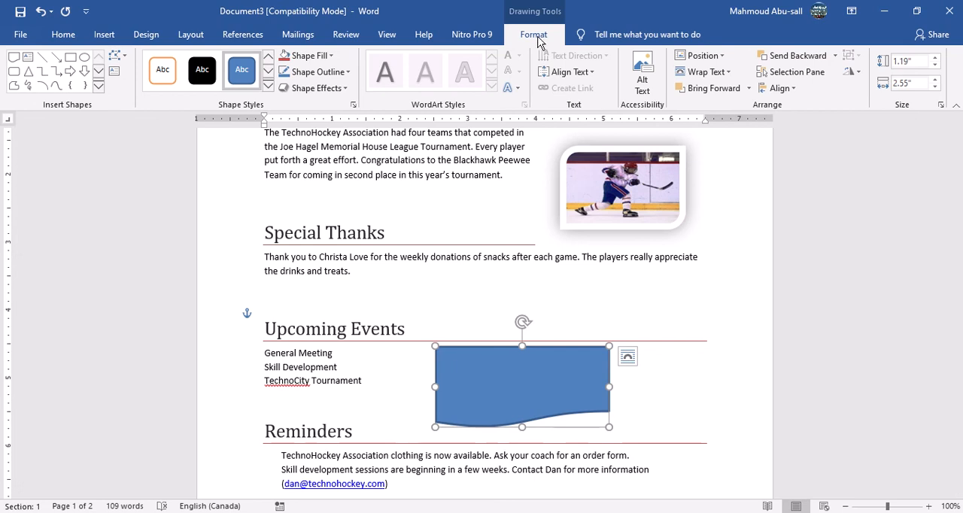
# Remove the fill of the new shape and give it a blue outline.
pyautogui.click(332, 60)
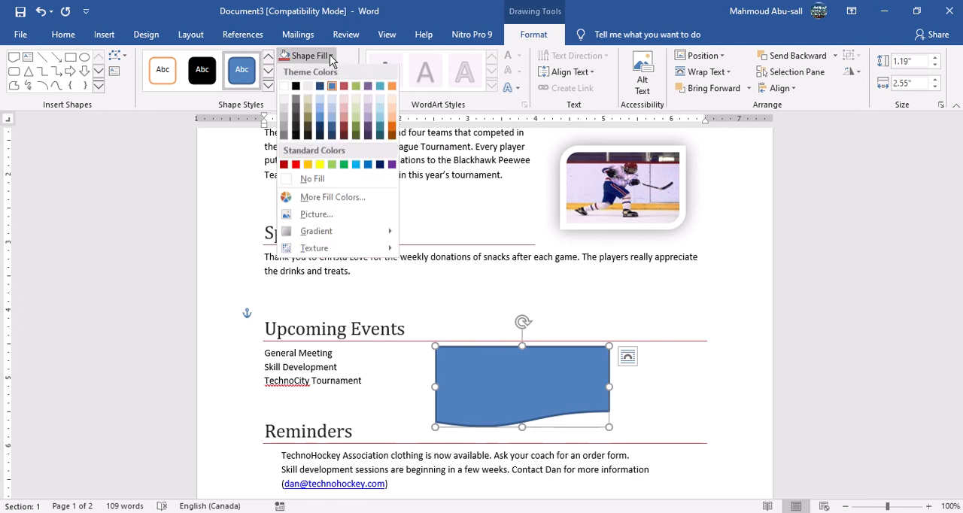
pyautogui.click(320, 187)
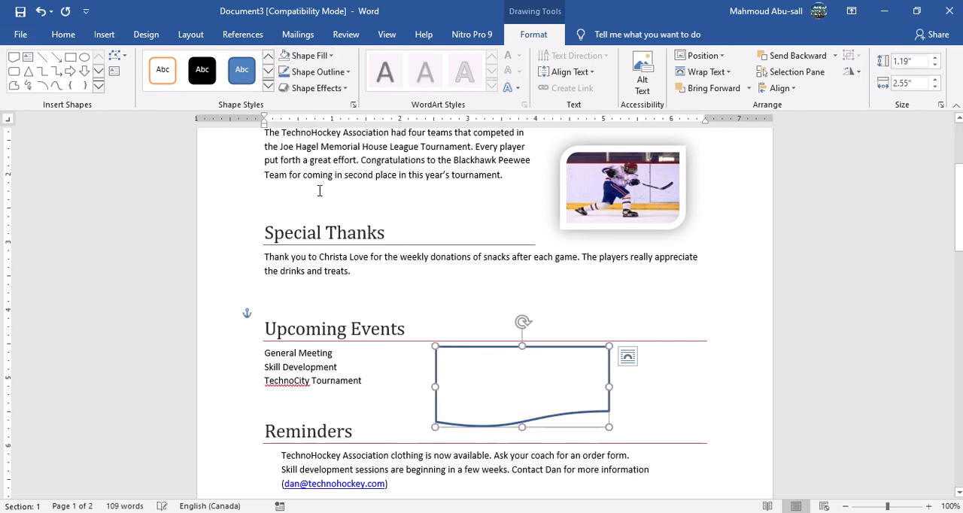
pyautogui.click(349, 72)
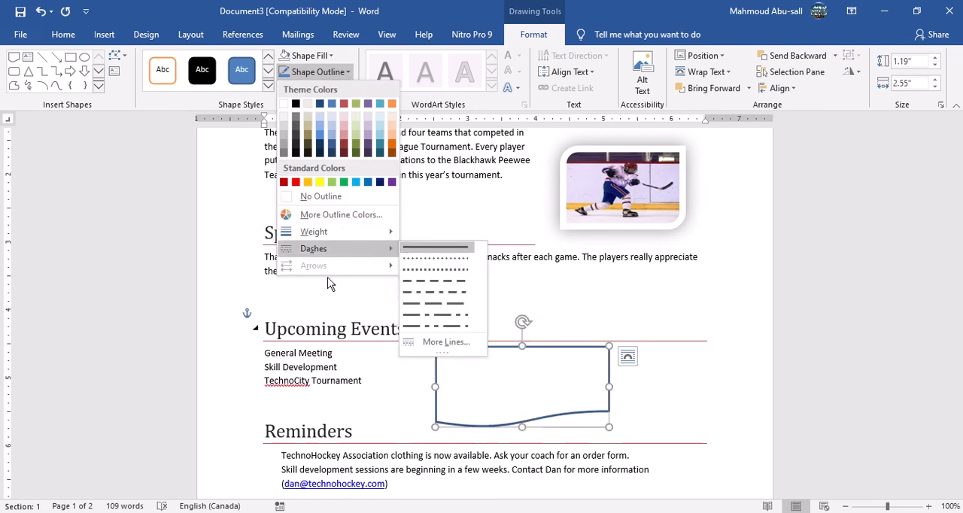
pyautogui.click(321, 130)
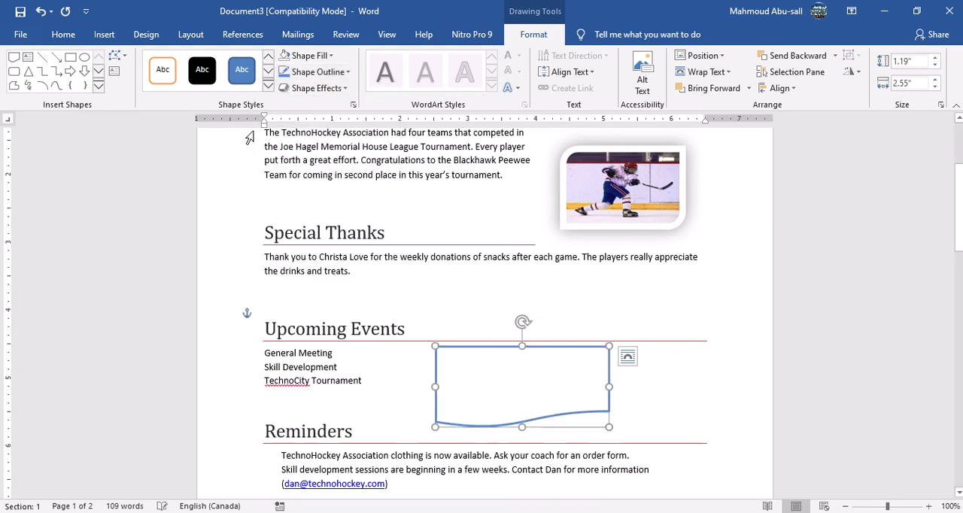
# Apply the light aqua gradient theme style to the shape and rotate it slightly clockwise.
pyautogui.click(268, 88)
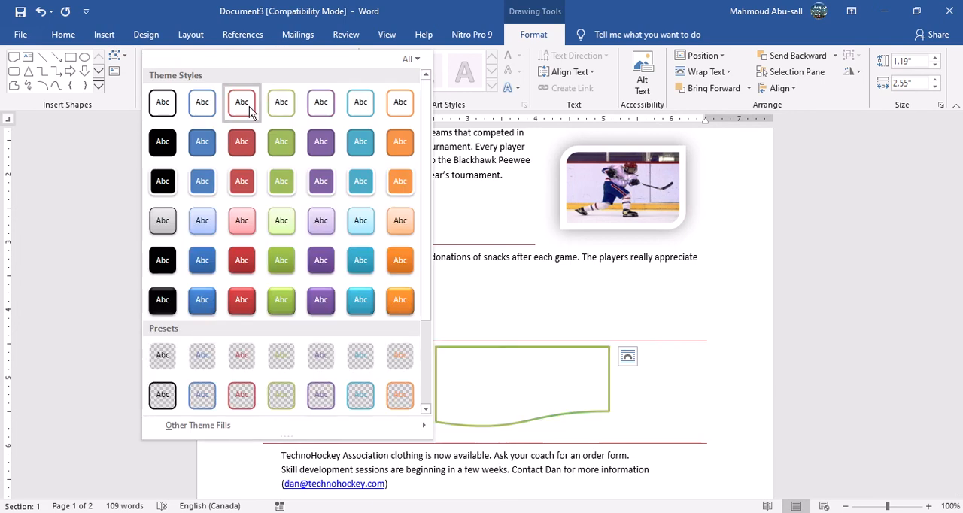
pyautogui.click(363, 239)
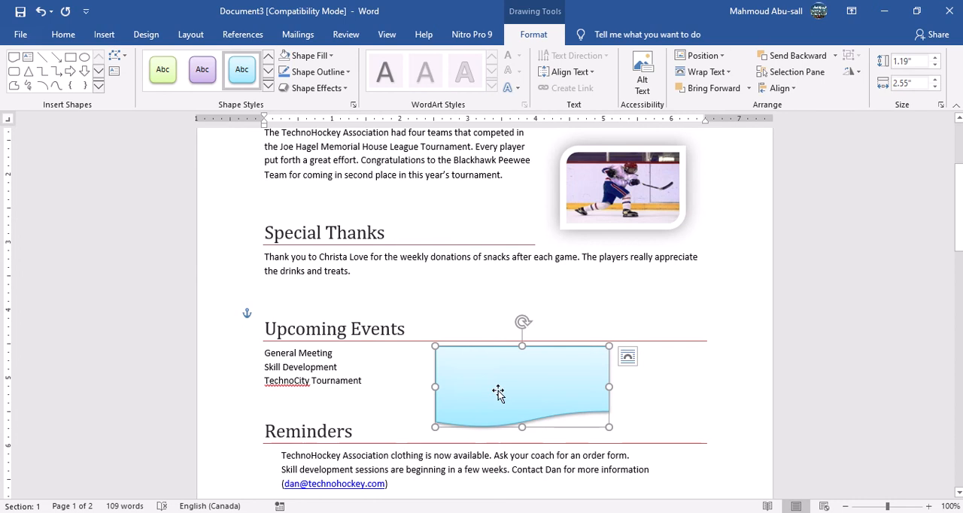
pyautogui.moveTo(523, 324); pyautogui.dragTo(541, 326)
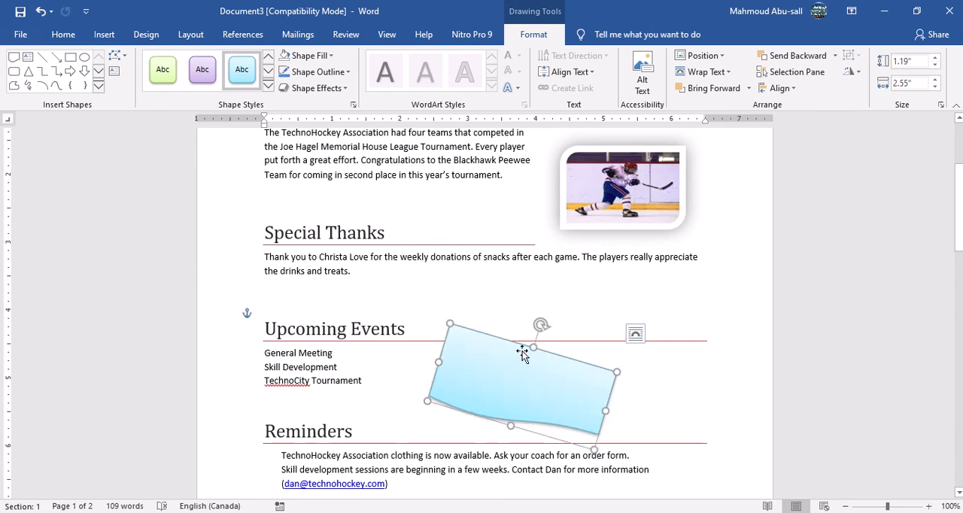
pyautogui.rightClick(522, 381)
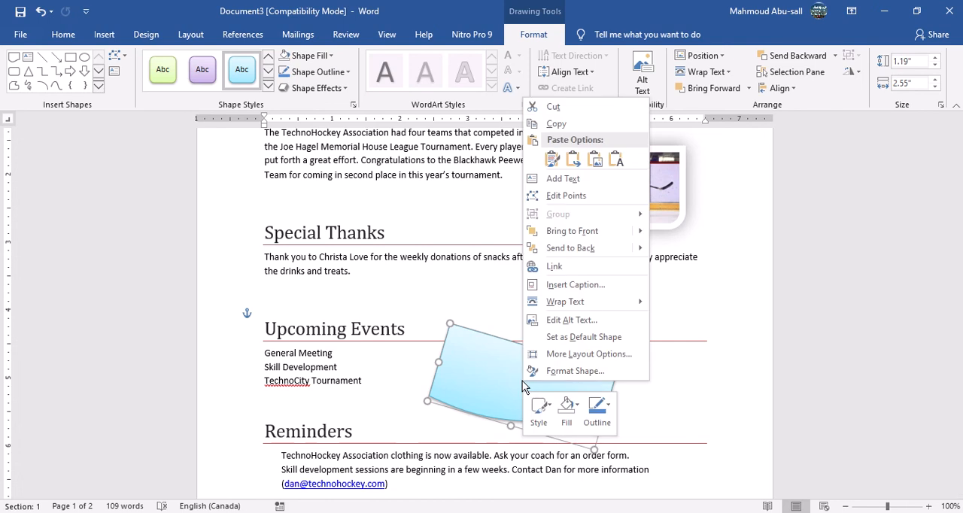
pyautogui.click(584, 326)
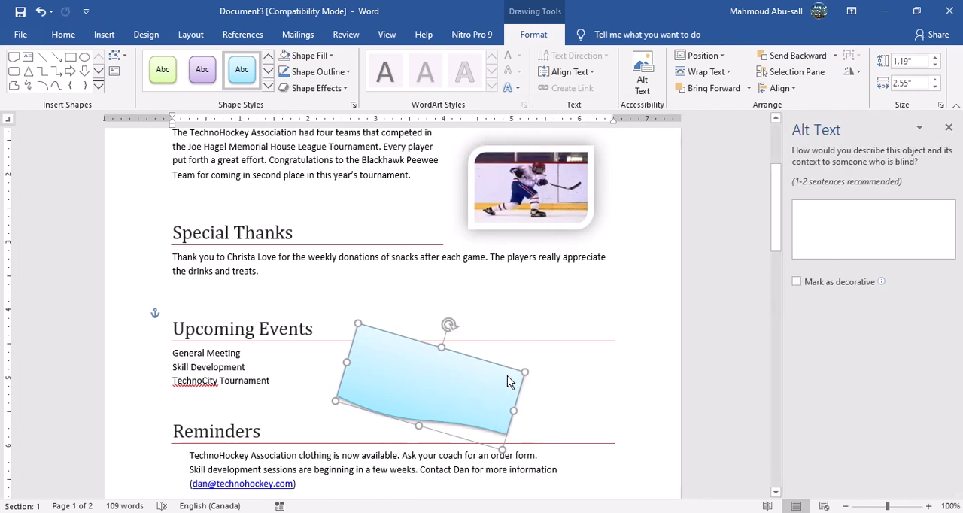
pyautogui.click(949, 127)
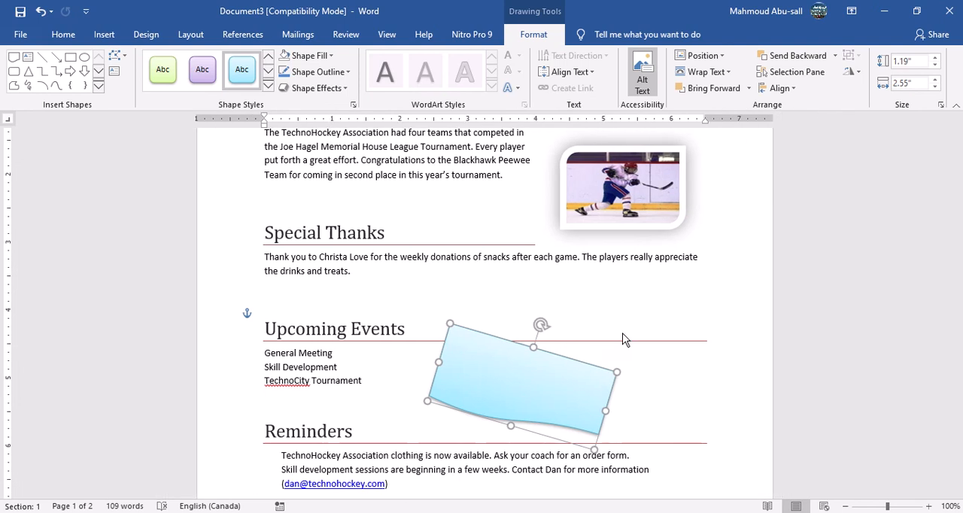
# Start adding text inside the light aqua shape beside the Upcoming Events list.
pyautogui.rightClick(506, 370)
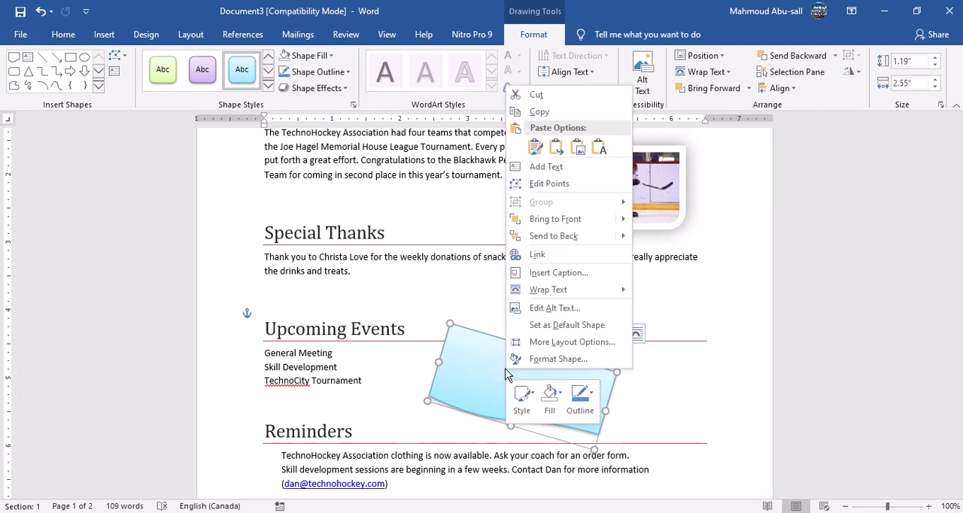
pyautogui.click(569, 167)
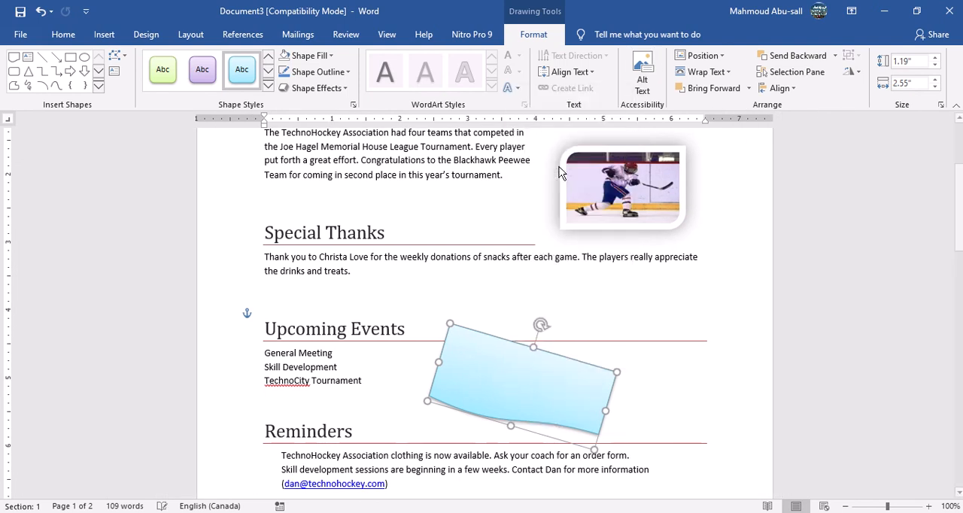
pyautogui.rightClick(520, 375)
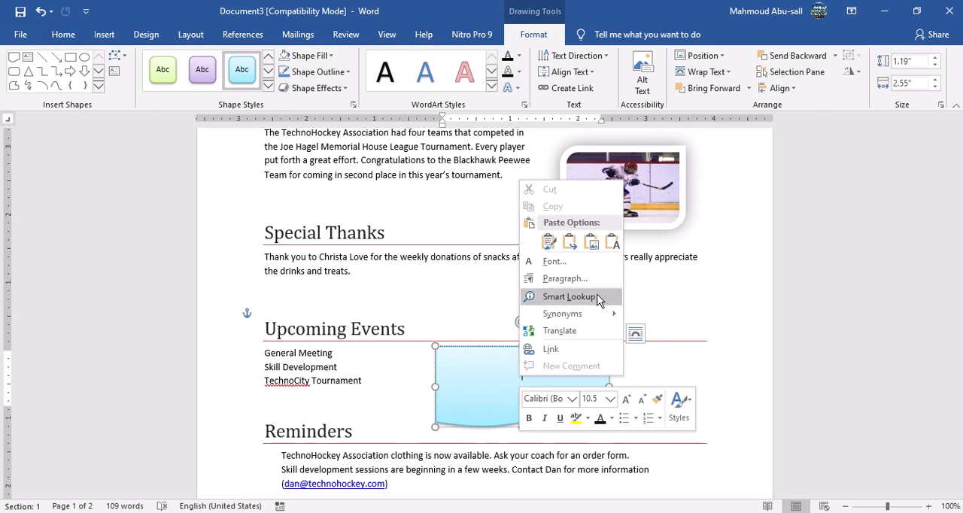
pyautogui.click(505, 381)
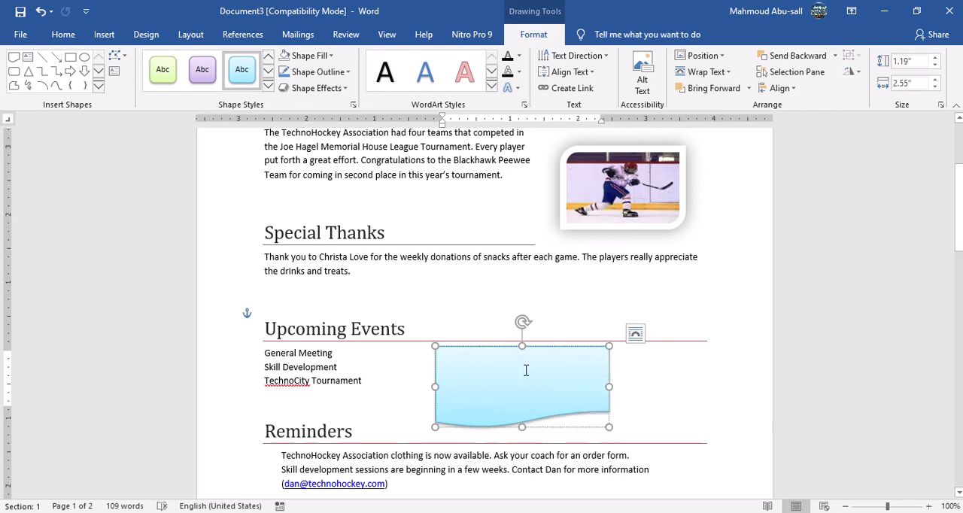
pyautogui.rightClick(525, 377)
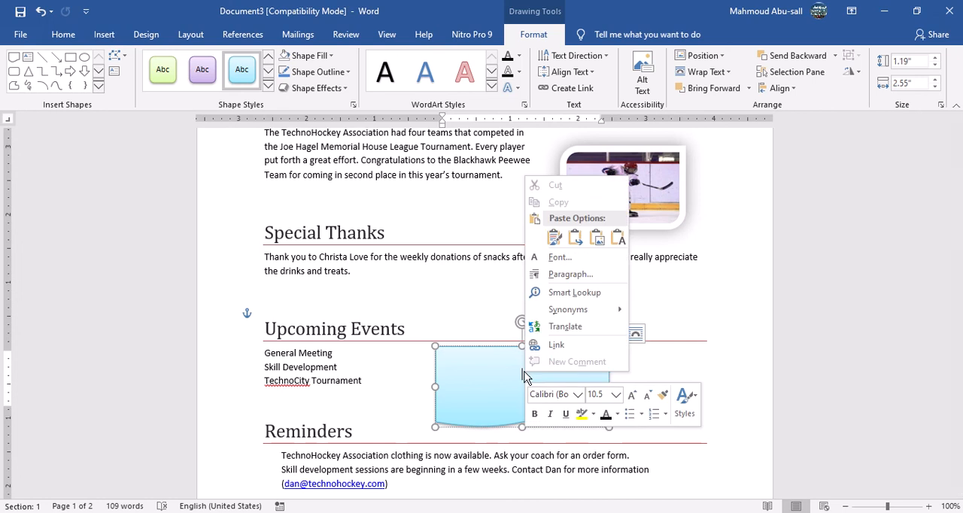
pyautogui.click(511, 387)
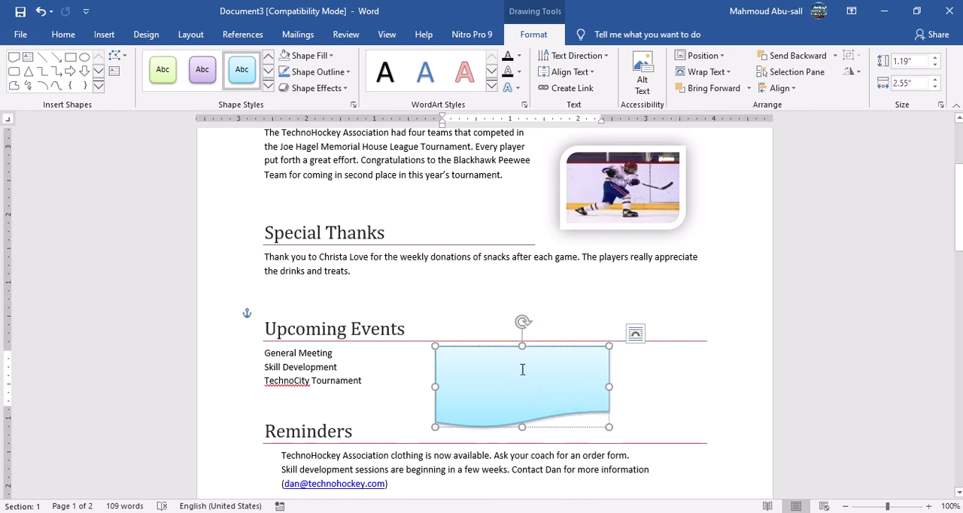
pyautogui.moveTo(603, 512)
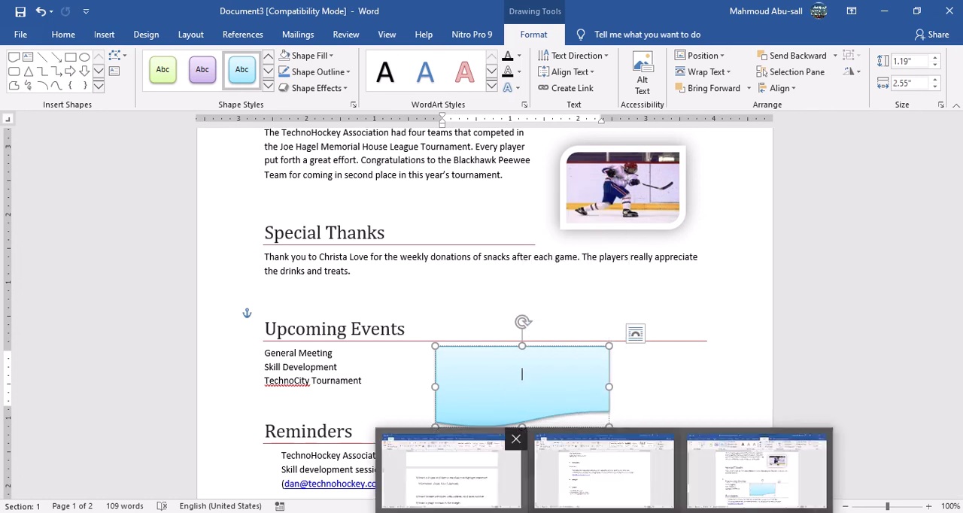
pyautogui.click(446, 475)
pyautogui.hotkey('alt', 'Tab')
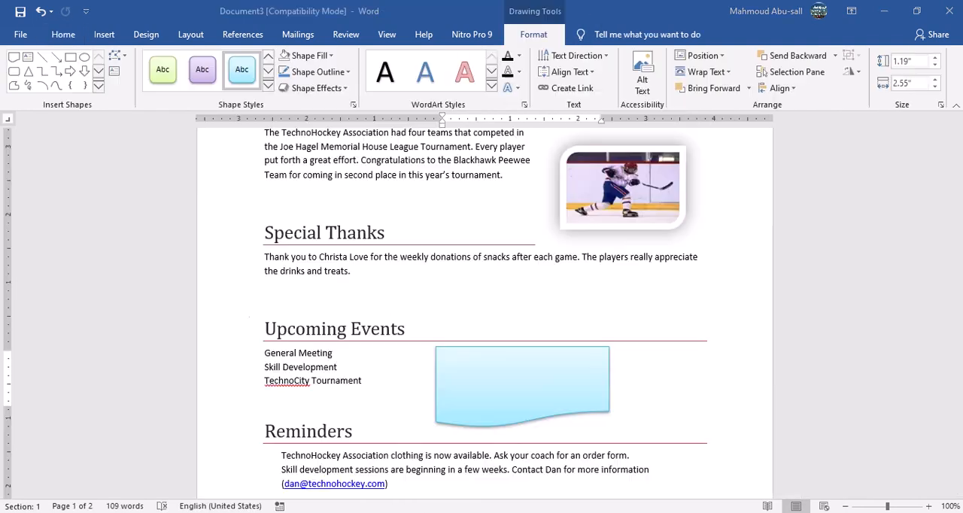
# Enter the text "Mark Your Calendar" in the shape and leave text editing.
pyautogui.write('Ma')
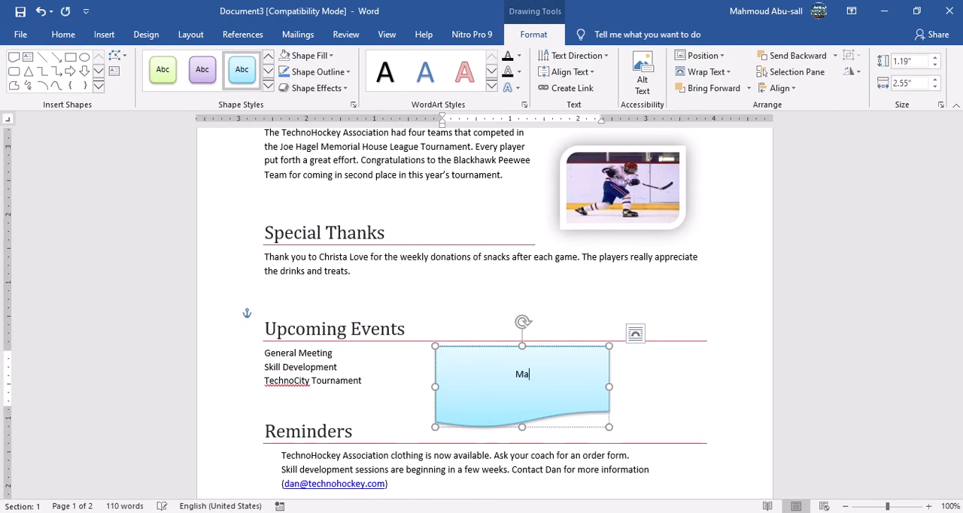
pyautogui.write('rk Your Calendar')
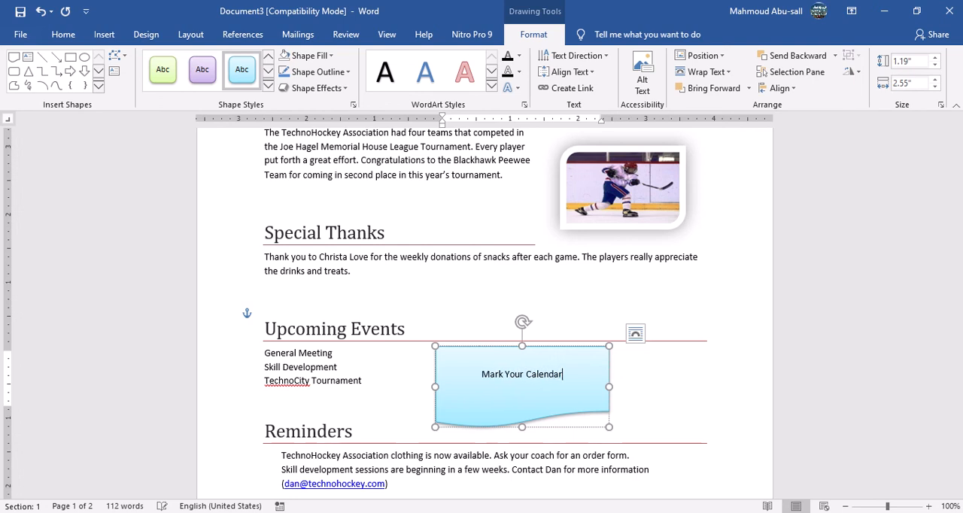
pyautogui.doubleClick(657, 403)
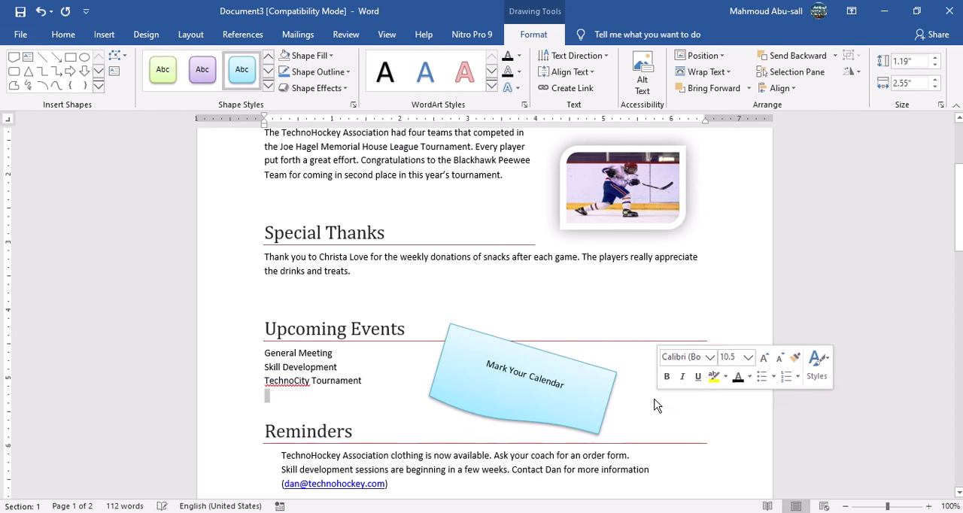
# Apply the plain black fill text effect to the words "Mark Your Calendar" in the shape.
pyautogui.click(520, 375)
pyautogui.doubleClick(525, 374)
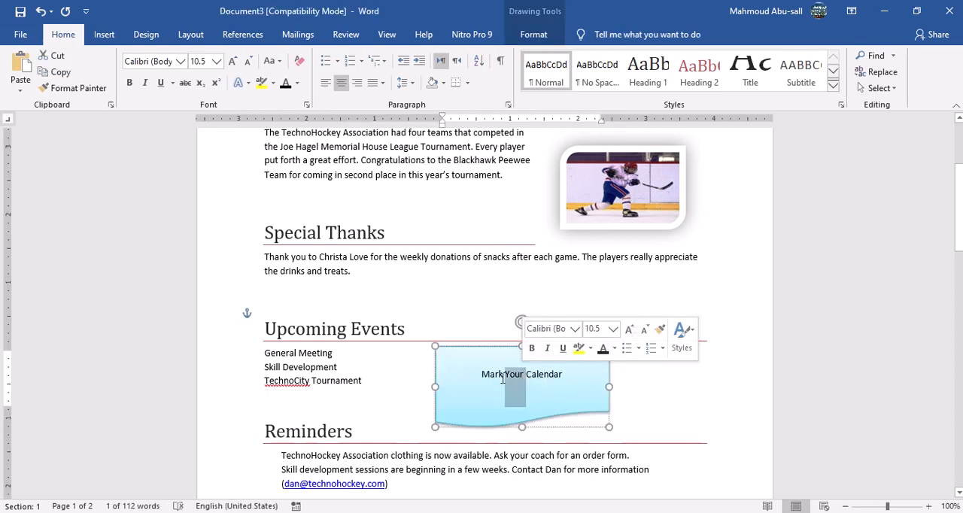
pyautogui.moveTo(483, 377); pyautogui.dragTo(558, 384)
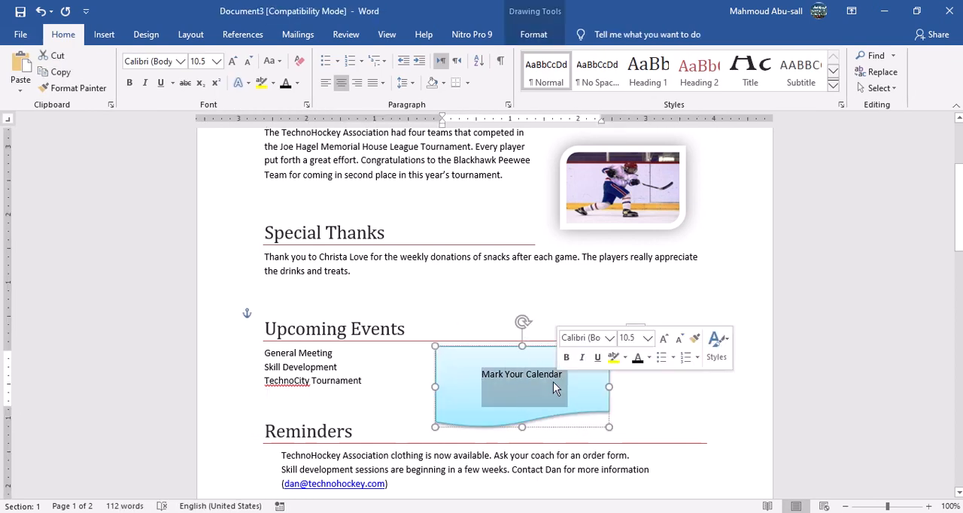
pyautogui.click(248, 84)
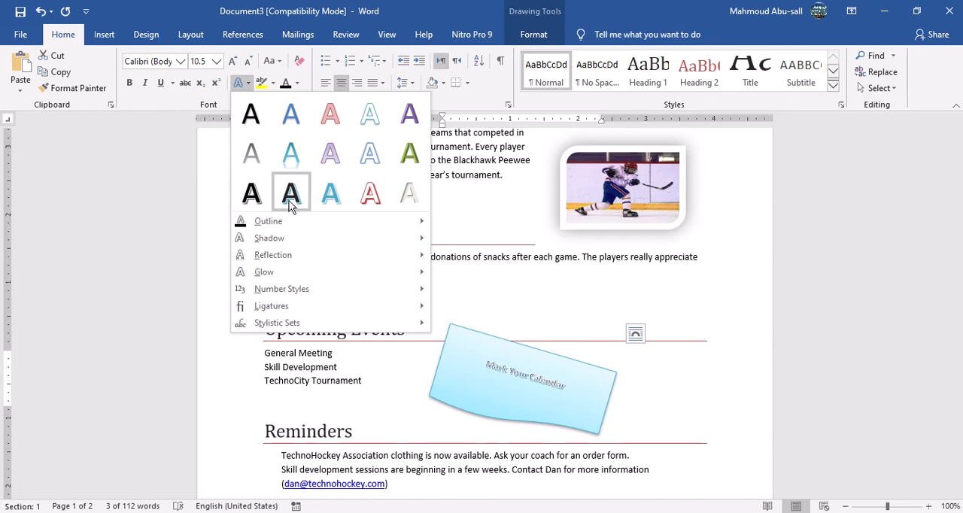
pyautogui.click(249, 121)
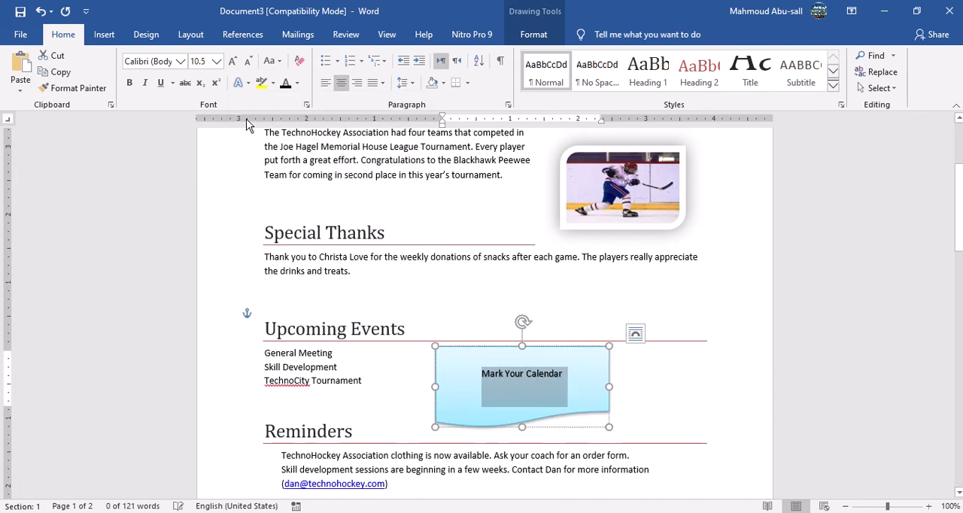
# Apply a thin red glow variation as the text effect on the words "Mark Your Calendar" in the shape.
pyautogui.click(249, 82)
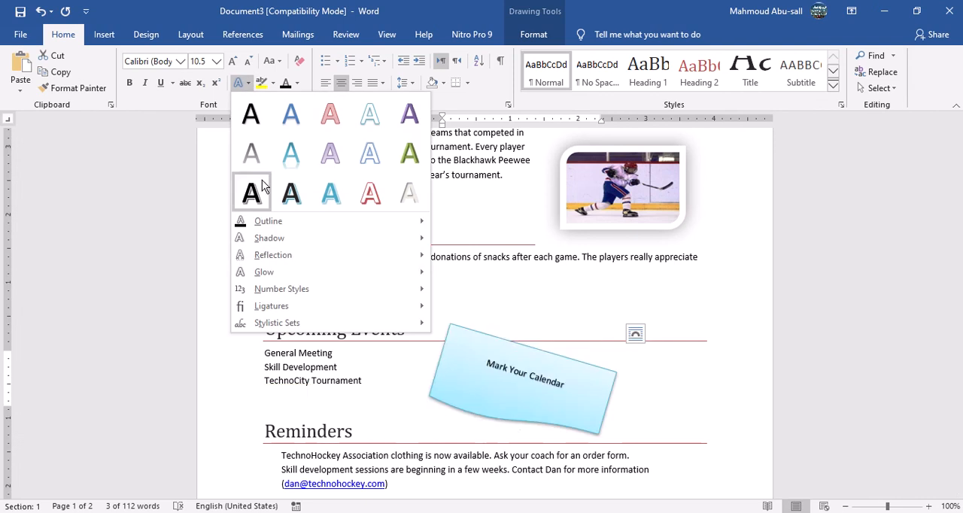
pyautogui.moveTo(323, 256)
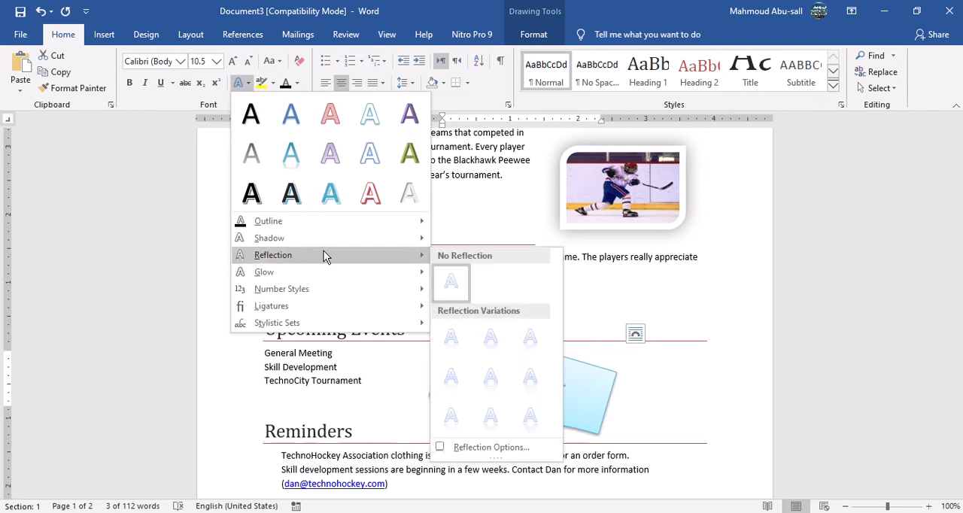
pyautogui.moveTo(306, 271)
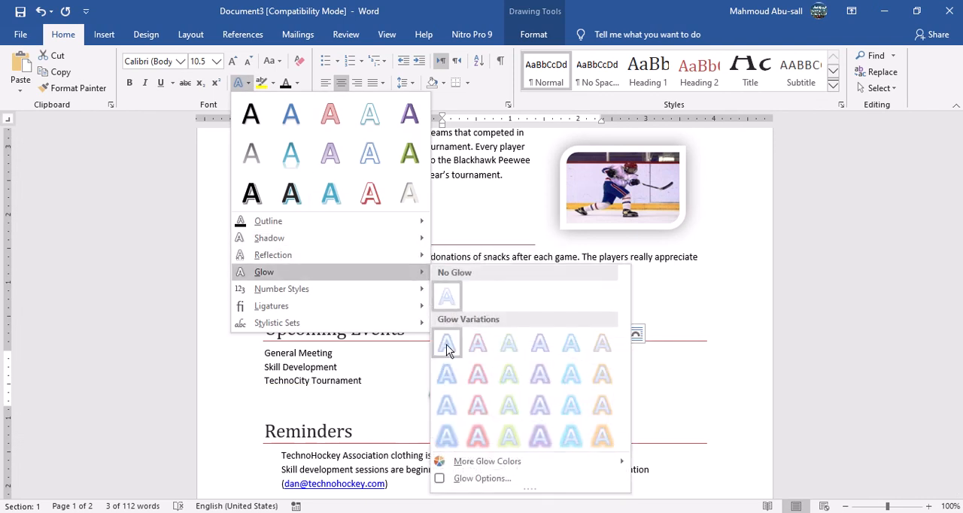
pyautogui.click(480, 374)
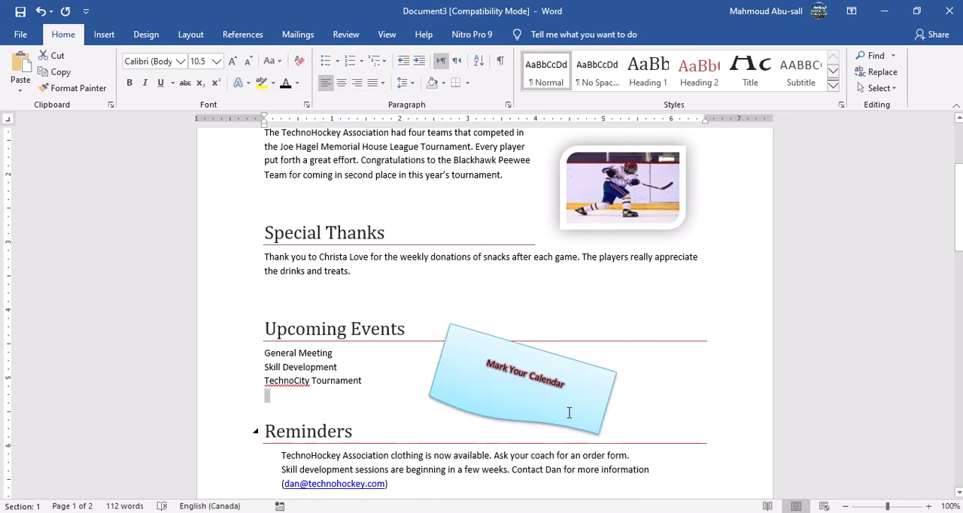
# Shrink the "Mark Your Calendar" shape to about 0.74" high by 2.17" wide and move it closer to the Upcoming Events list.
pyautogui.click(596, 423)
pyautogui.moveTo(608, 427); pyautogui.dragTo(576, 410)
pyautogui.moveTo(510, 384); pyautogui.dragTo(463, 386)
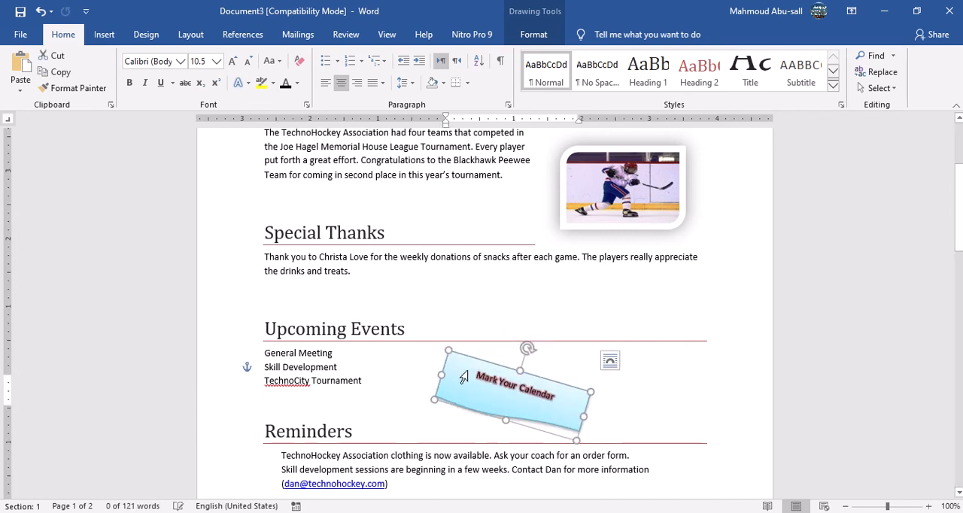
pyautogui.moveTo(471, 355); pyautogui.dragTo(447, 355)
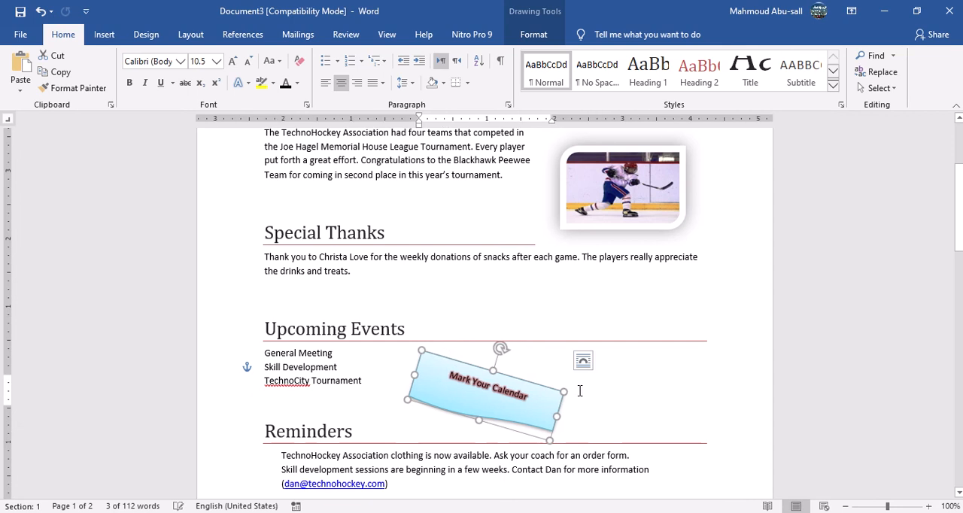
# Set the "Mark Your Calendar" shape's text wrapping to In Front of Text and move it farther right of the Upcoming Events list.
pyautogui.click(585, 362)
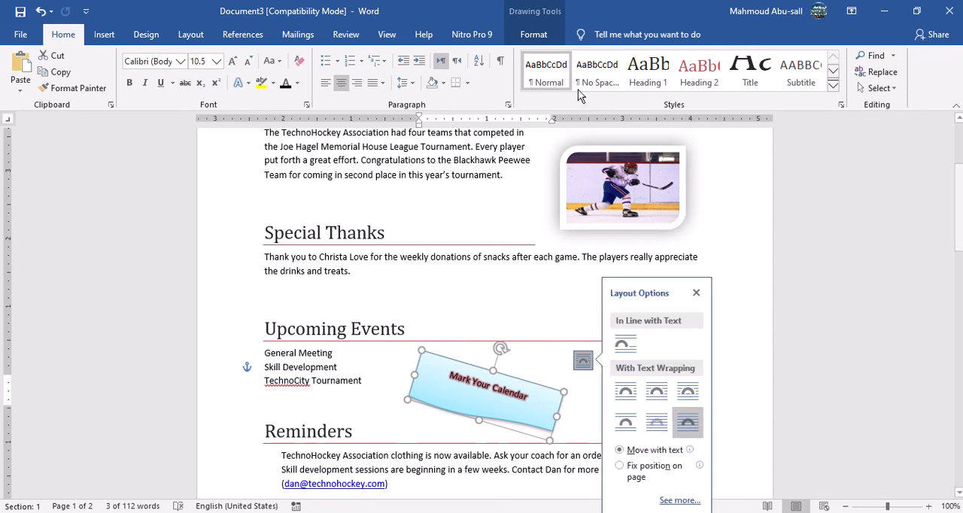
pyautogui.click(465, 392)
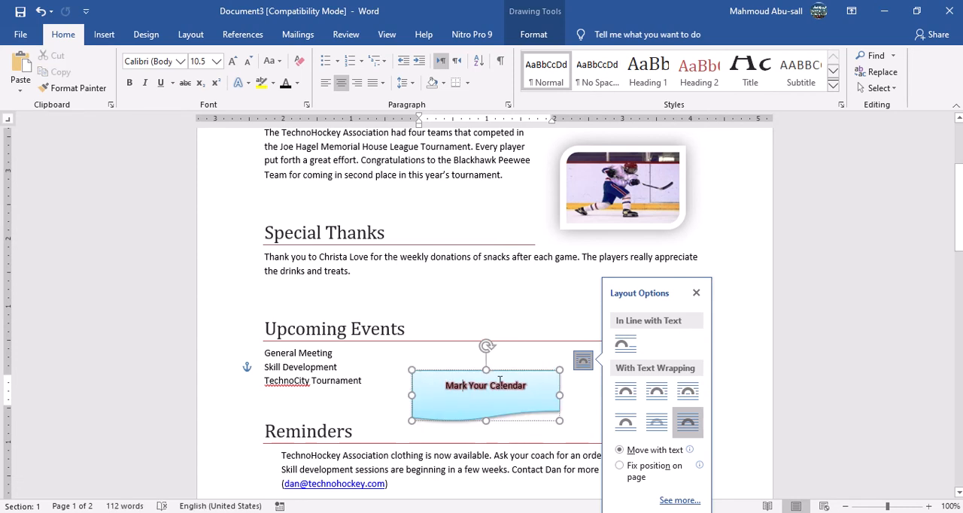
pyautogui.click(499, 370)
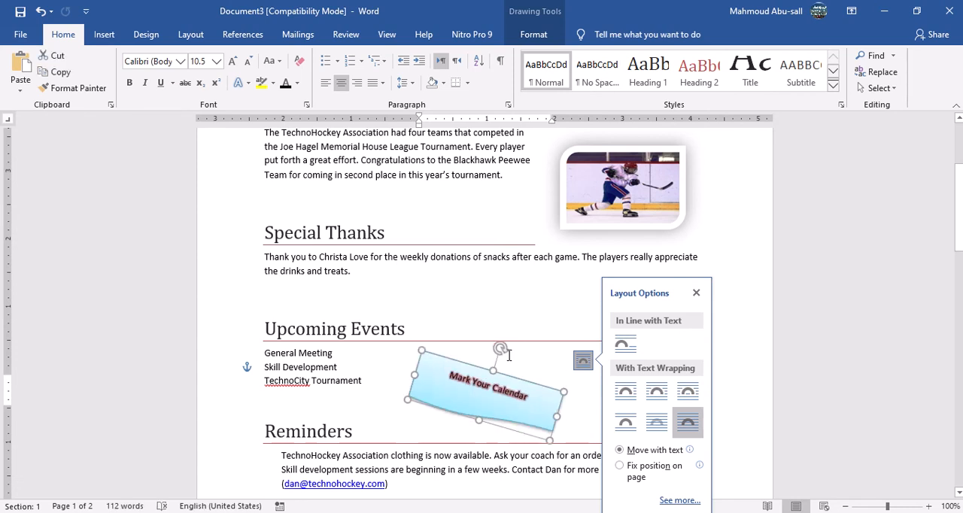
pyautogui.click(534, 35)
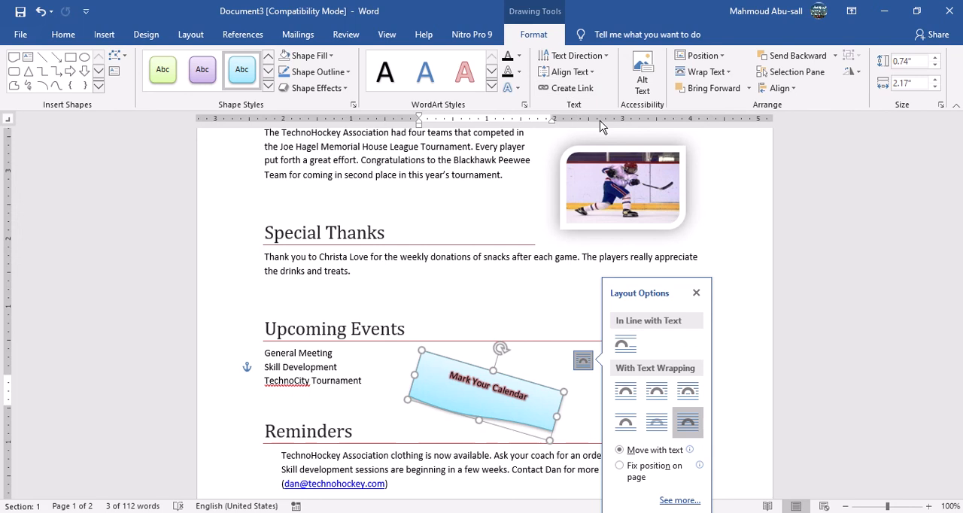
pyautogui.click(707, 71)
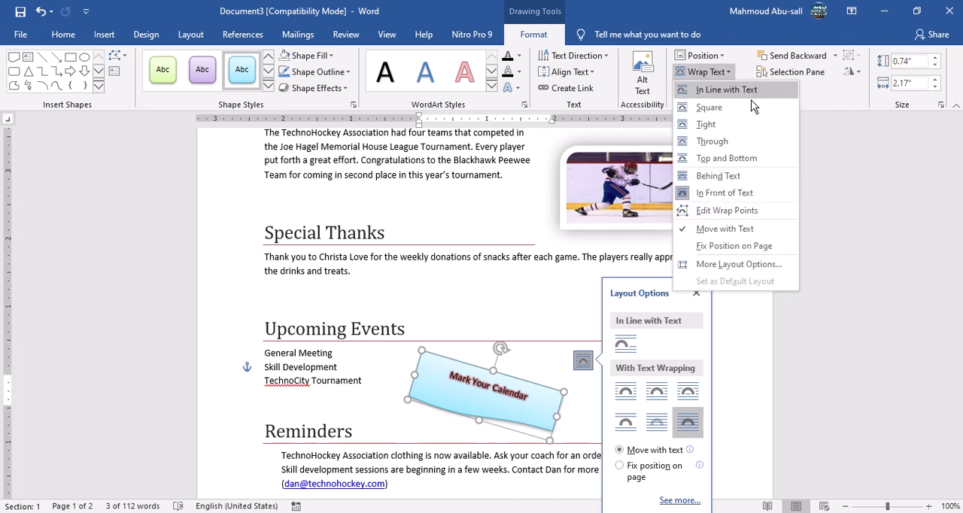
pyautogui.click(748, 197)
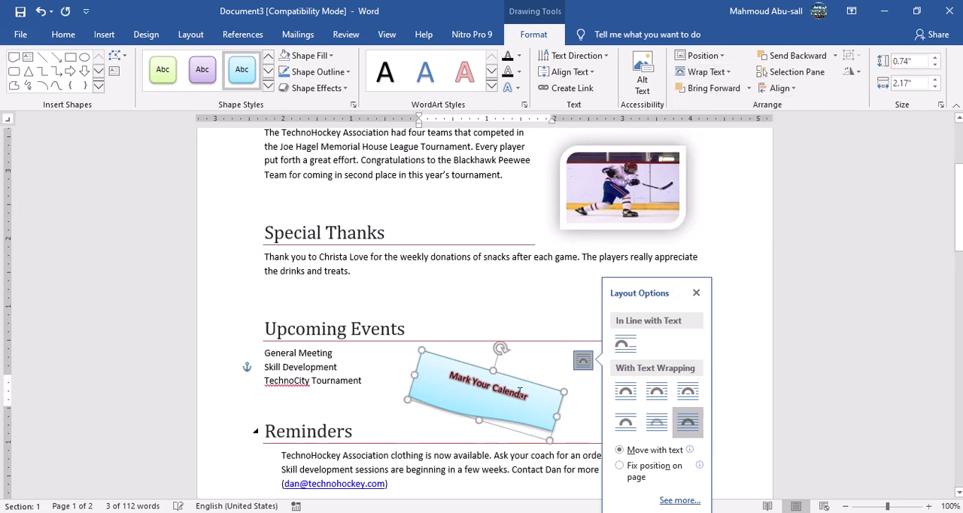
pyautogui.moveTo(509, 379); pyautogui.dragTo(581, 371)
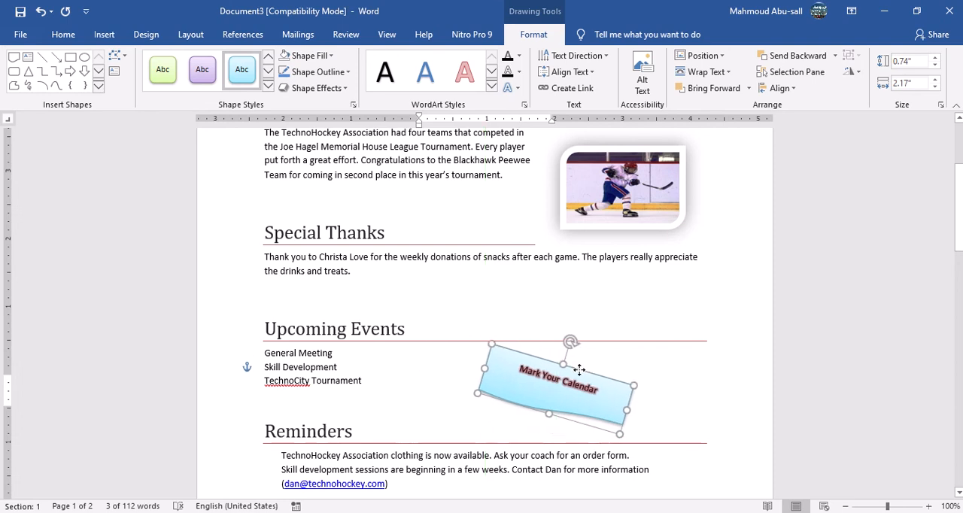
# Turn the three Upcoming Events items into a numbered list using the plain 1, 2, 3 format.
pyautogui.click(333, 380)
pyautogui.moveTo(264, 353); pyautogui.dragTo(359, 389)
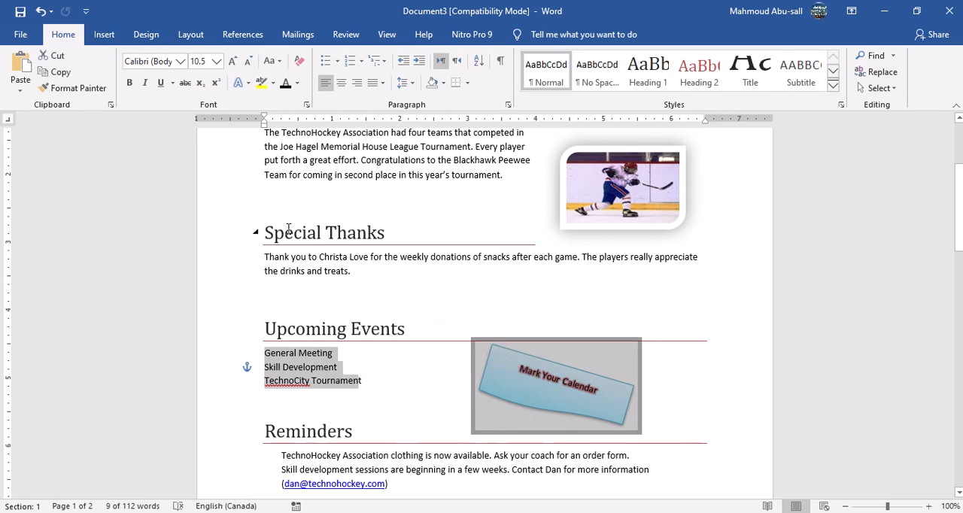
pyautogui.click(363, 65)
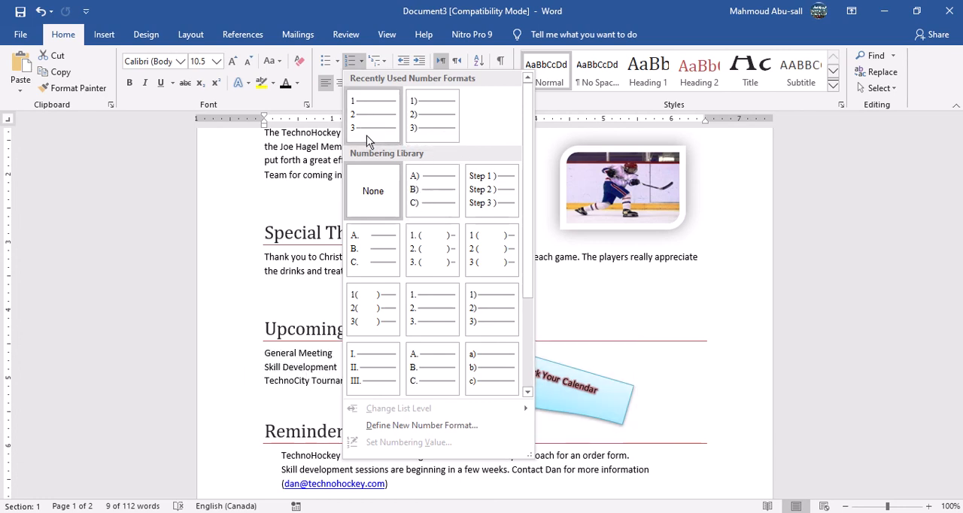
pyautogui.click(361, 123)
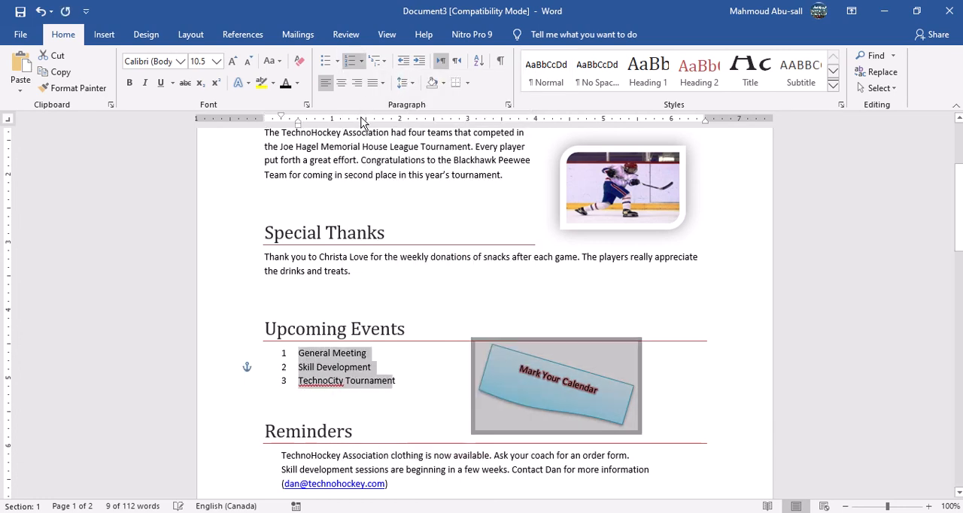
pyautogui.click(410, 389)
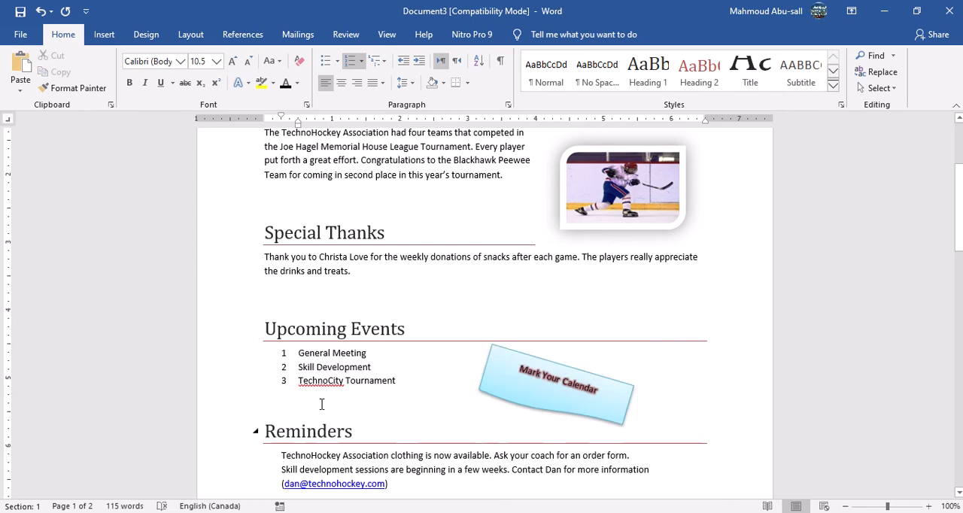
# Add the word "TechnoCity" to the dictionary and delete the blank line above the Upcoming Events heading.
pyautogui.rightClick(323, 381)
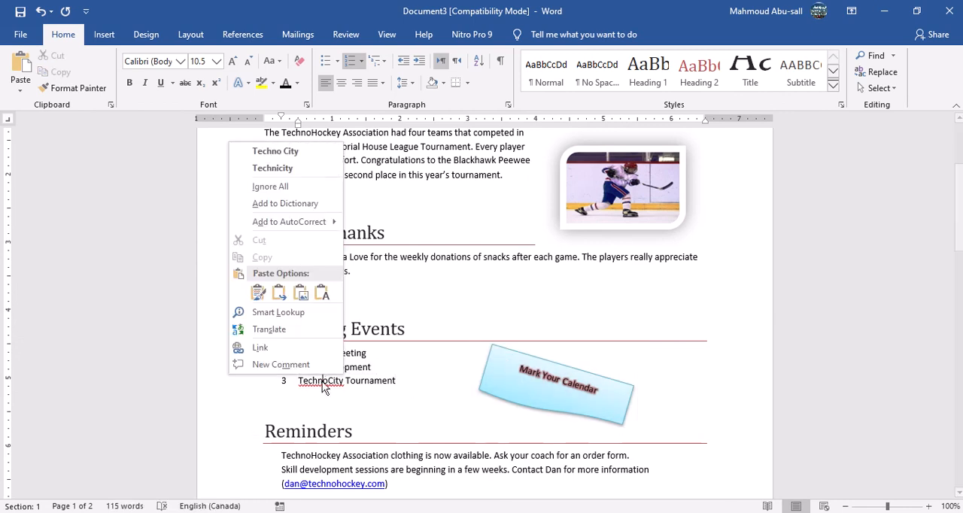
pyautogui.click(287, 204)
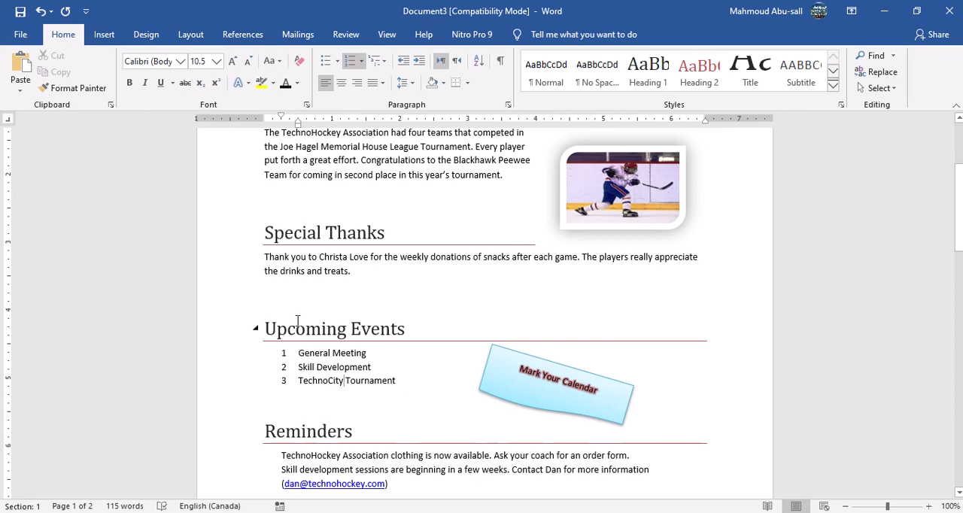
pyautogui.click(270, 290)
pyautogui.press('Delete')
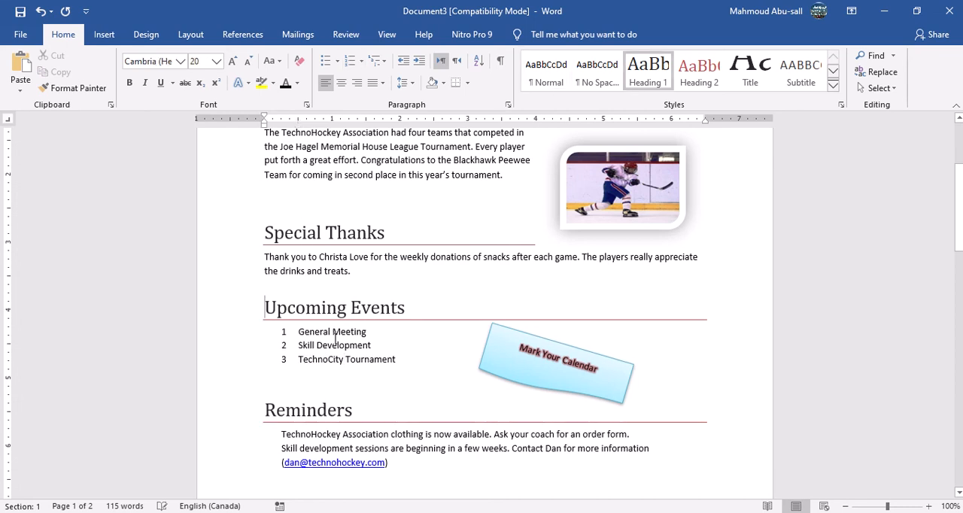
# Review the newsletter layout, check the instructions from item 7 onward in the Assignment 19 document, and return to the newsletter.
pyautogui.scroll(3, 354, 352)
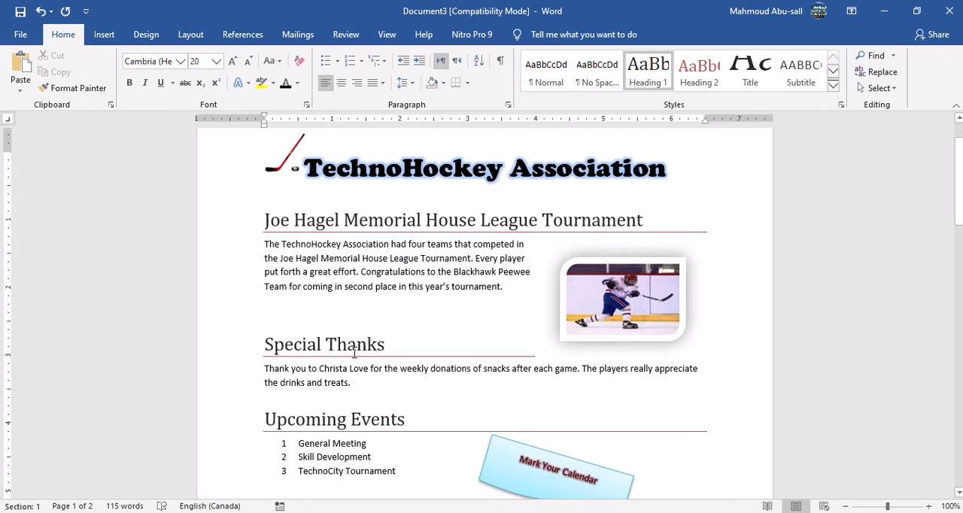
pyautogui.scroll(-4, 369, 350)
pyautogui.scroll(-3, 415, 334)
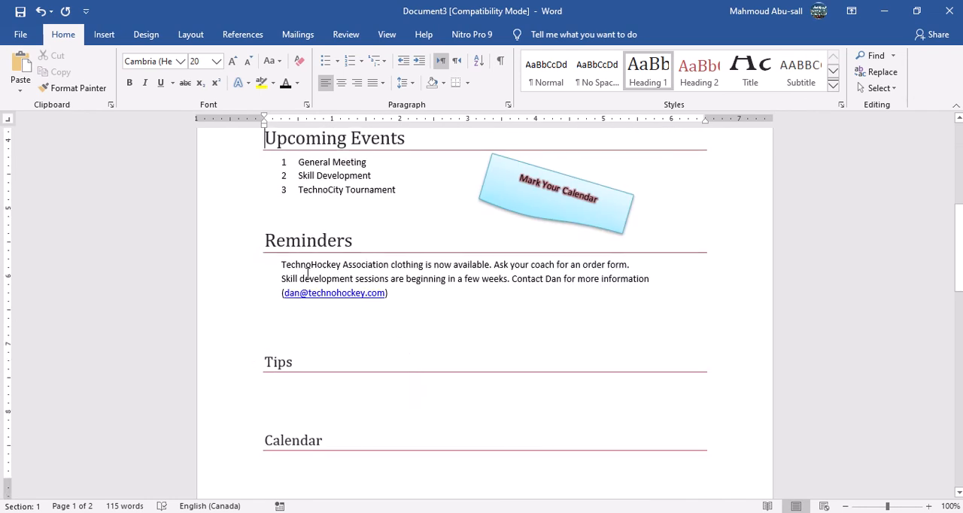
pyautogui.click(436, 474)
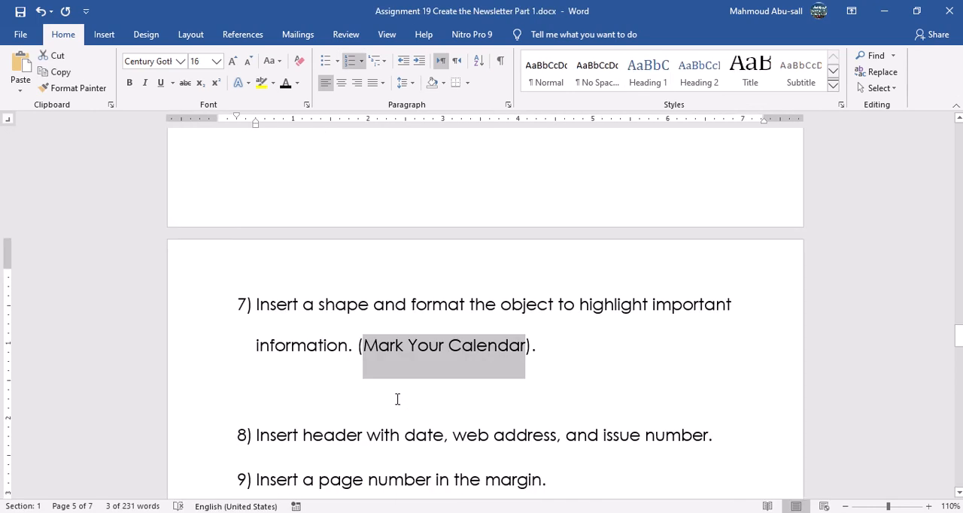
pyautogui.scroll(-3, 398, 399)
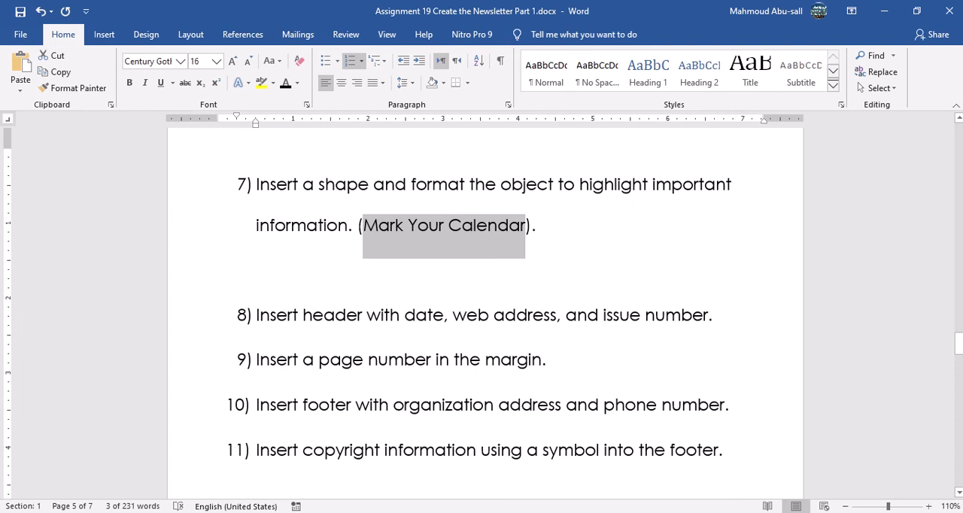
pyautogui.click(791, 474)
# Format the Reminders items as a bulleted list with solid round bullets and delete a blank line below the list.
pyautogui.moveTo(281, 264); pyautogui.dragTo(490, 303)
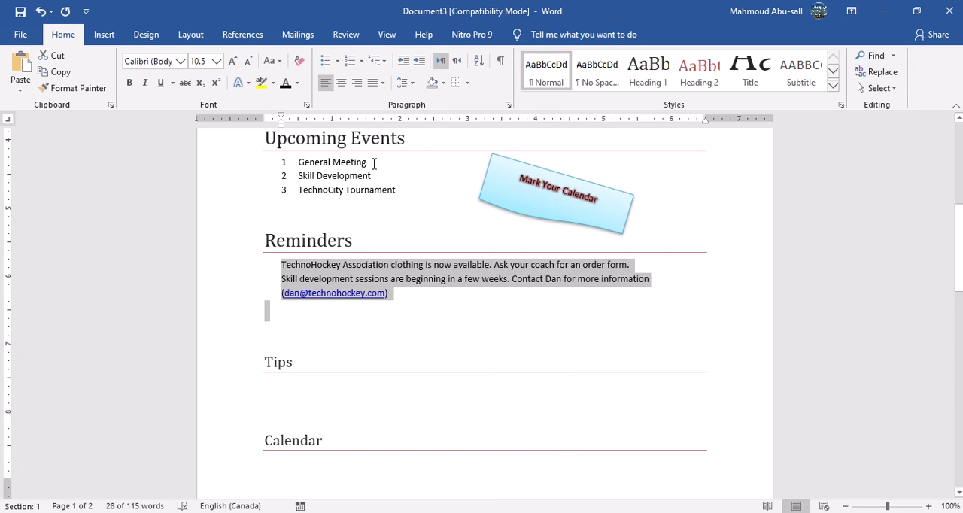
pyautogui.click(337, 61)
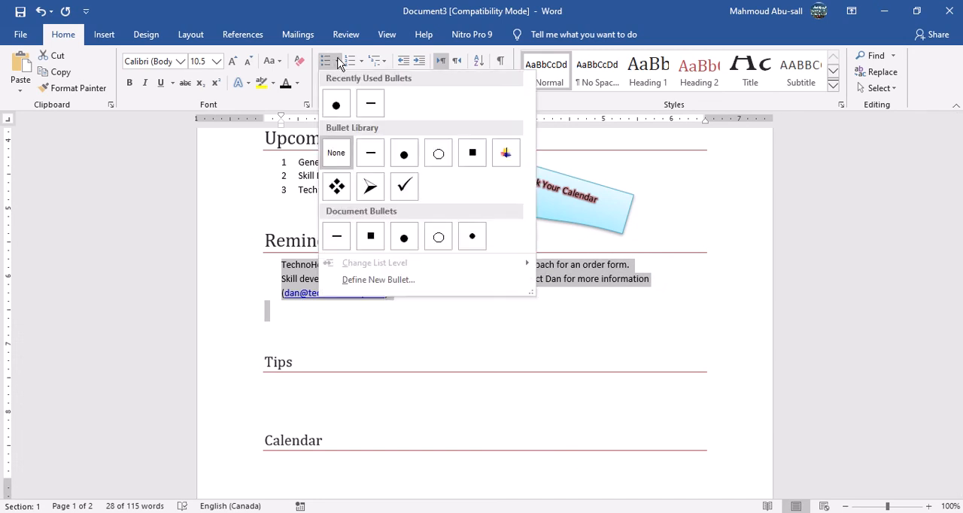
pyautogui.click(337, 108)
pyautogui.click(428, 318)
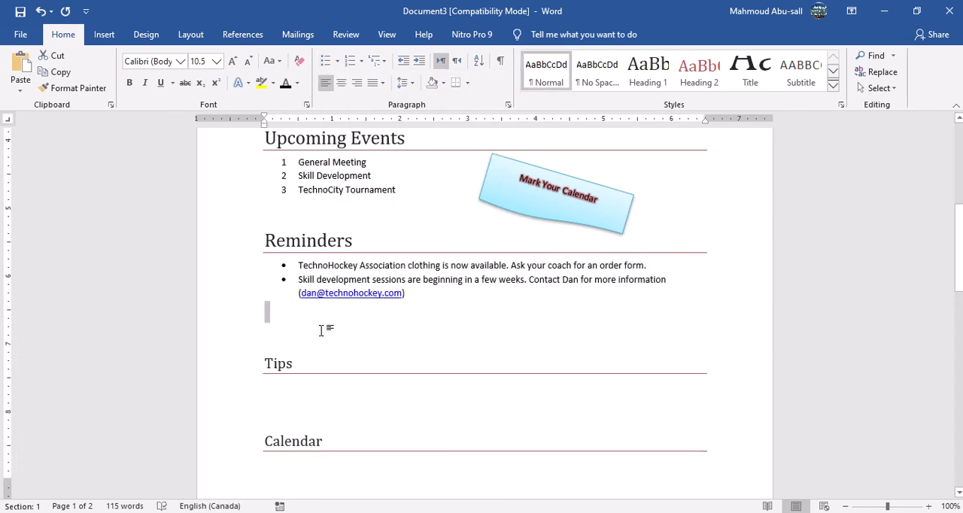
pyautogui.press('Delete')
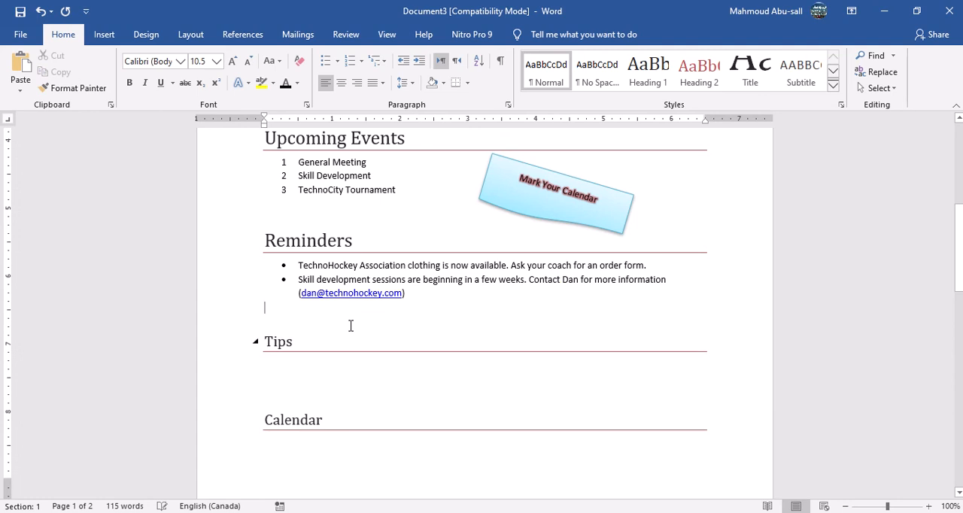
# Insert a page break before the Tips heading so that Tips and Calendar start on page two.
pyautogui.click(265, 341)
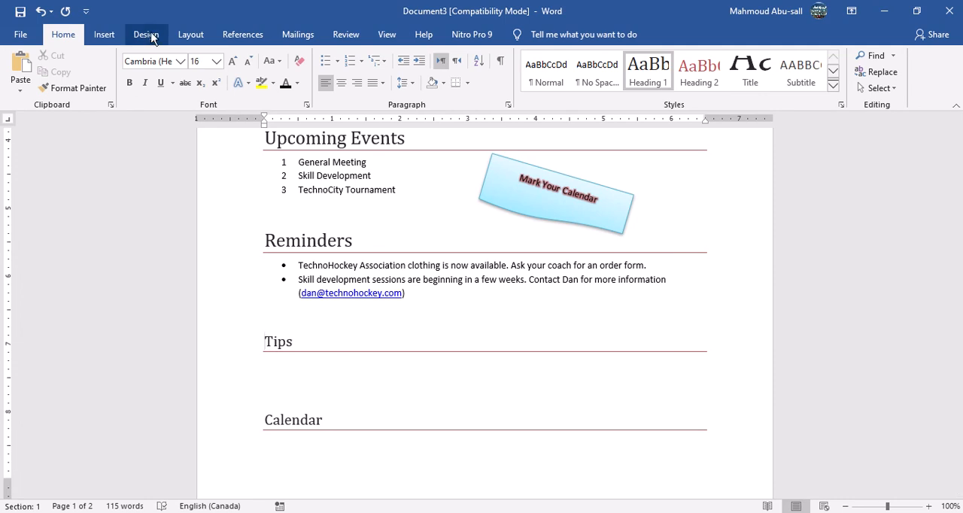
pyautogui.click(112, 34)
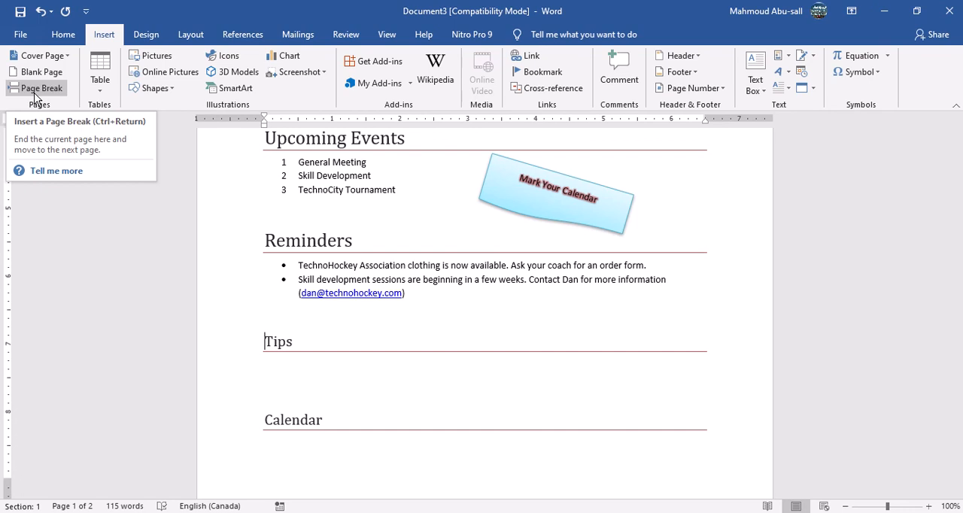
pyautogui.click(34, 91)
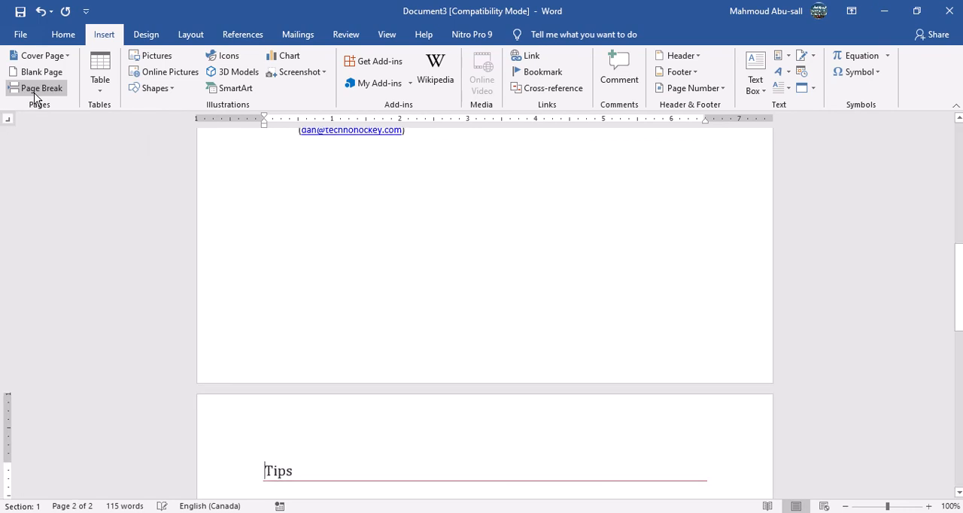
pyautogui.scroll(-4, 265, 426)
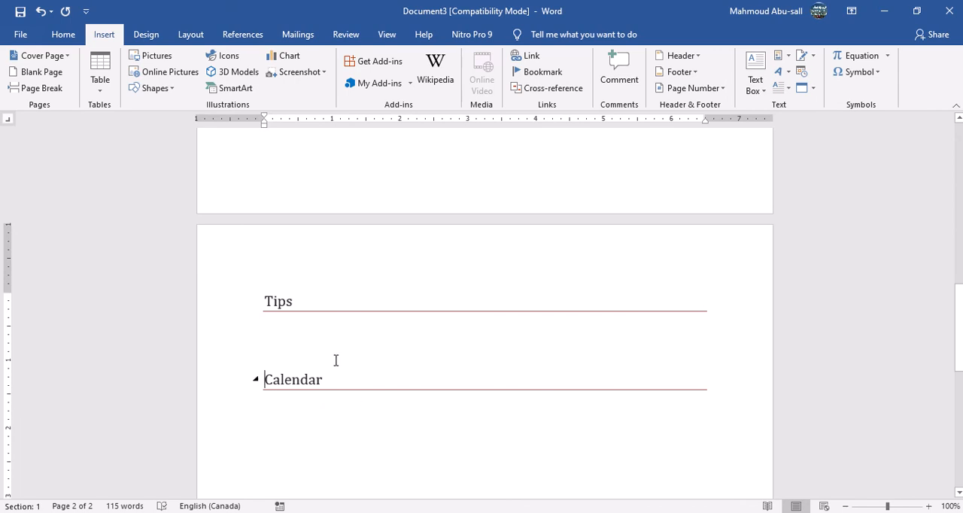
# Insert a Next Page section break before the Calendar heading.
pyautogui.click(192, 35)
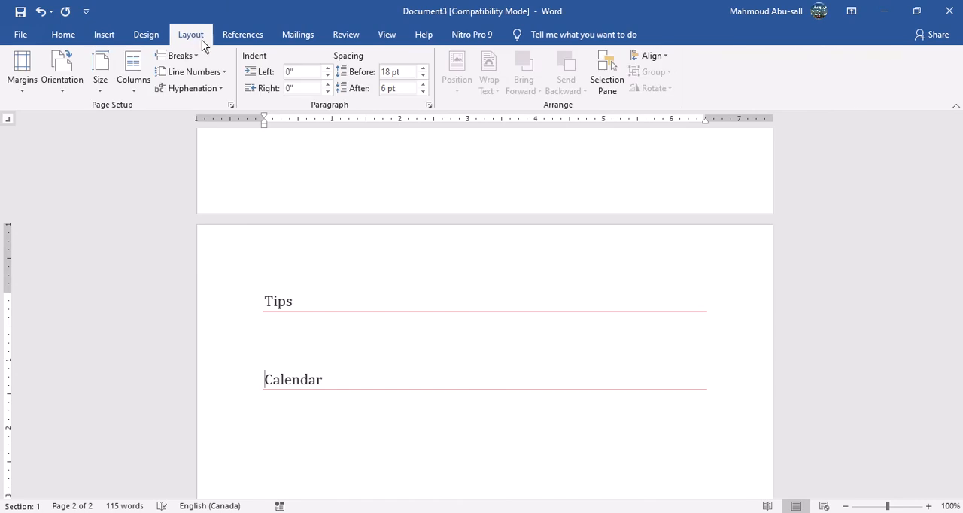
pyautogui.click(195, 58)
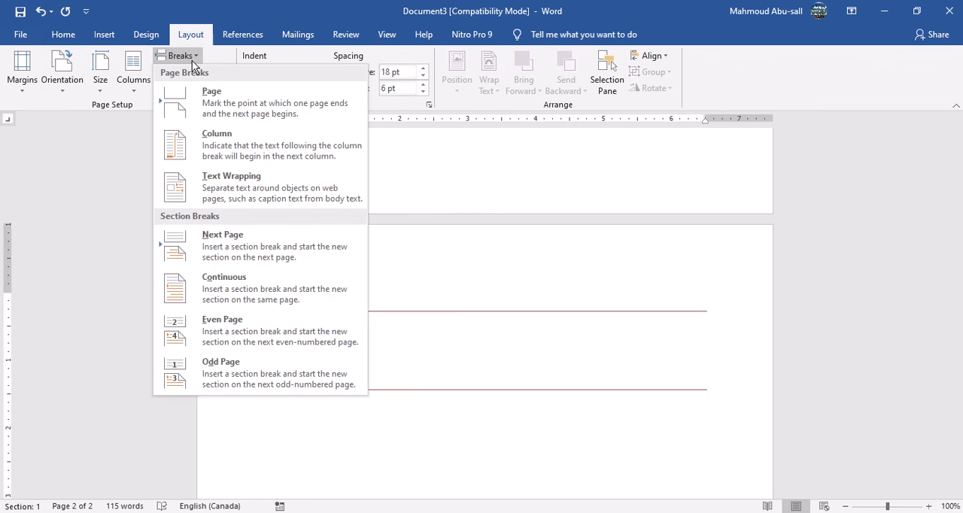
pyautogui.click(223, 252)
# Check which section the Tips page and the Calendar page belong to, and review the first page's layout.
pyautogui.scroll(-5, 294, 348)
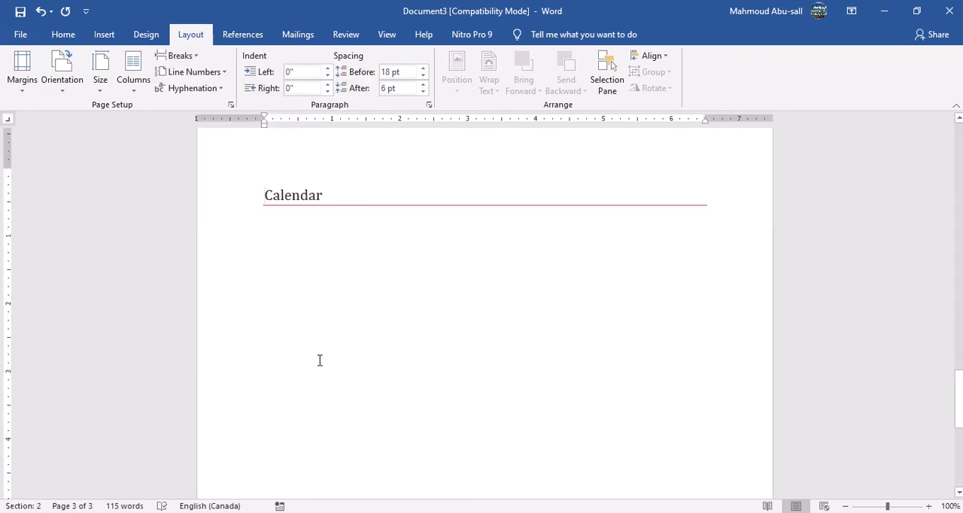
pyautogui.scroll(15, 319, 360)
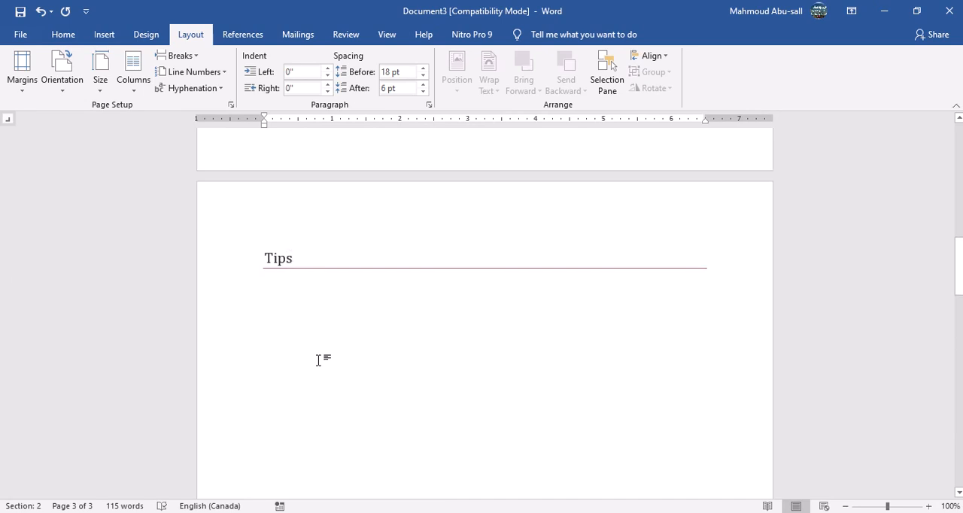
pyautogui.click(290, 267)
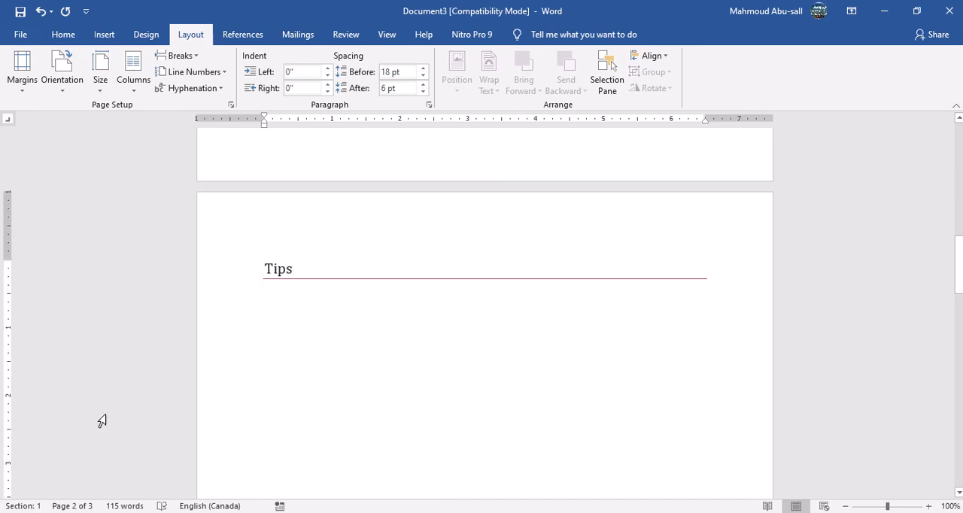
pyautogui.scroll(-3, 277, 359)
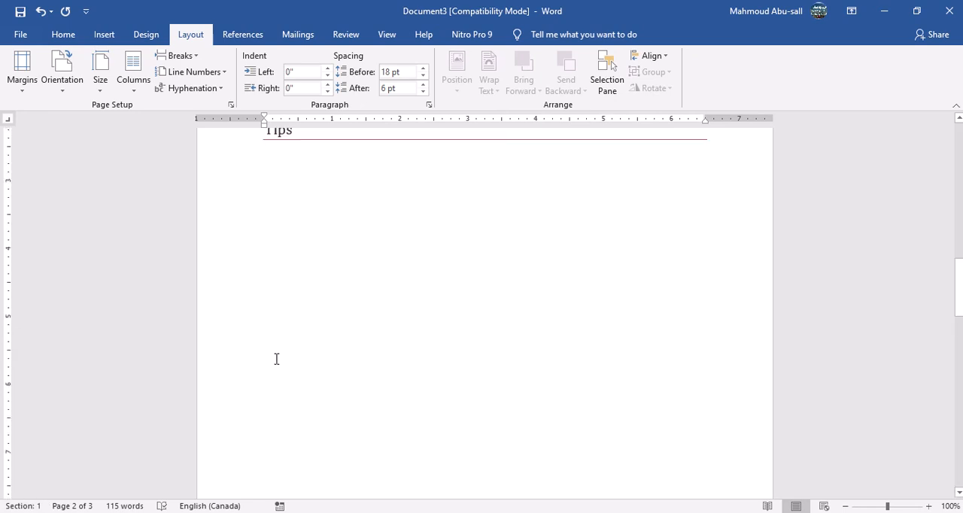
pyautogui.scroll(-14, 276, 359)
pyautogui.click(293, 303)
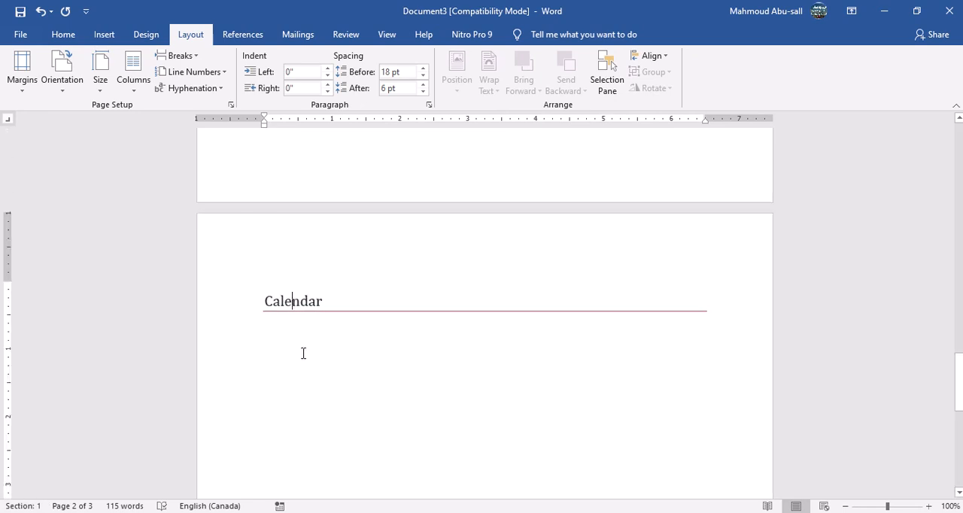
pyautogui.scroll(6, 348, 342)
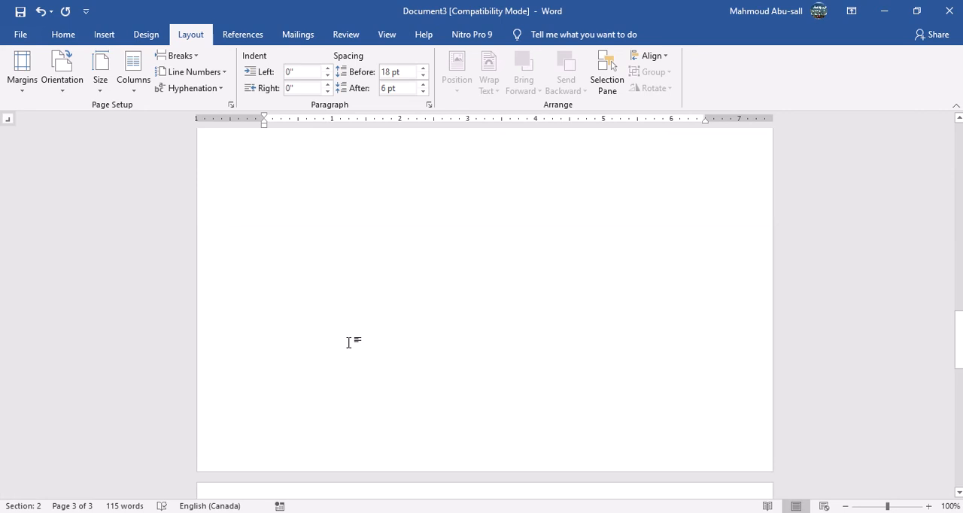
pyautogui.scroll(20, 348, 342)
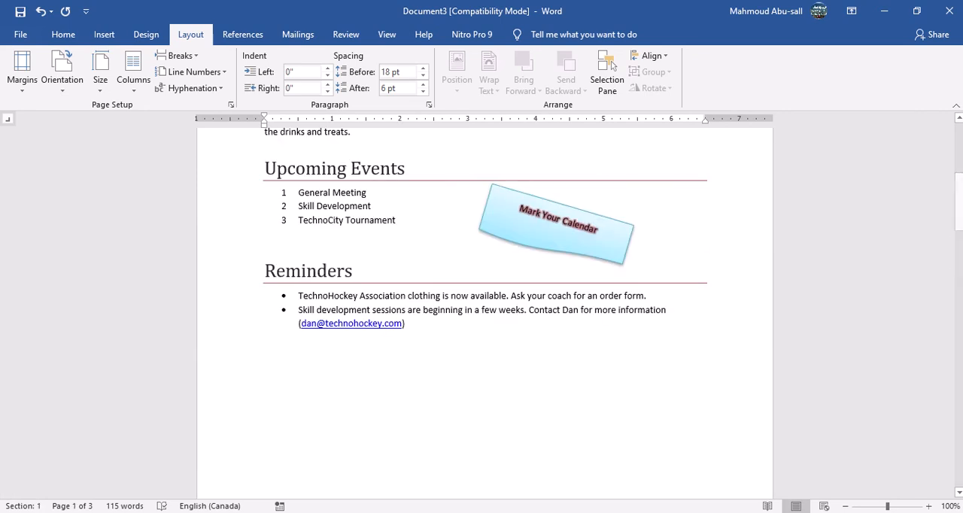
# Read the header, page number and footer instructions in the Assignment 19 document, and return to the newsletter's first page.
pyautogui.click(443, 474)
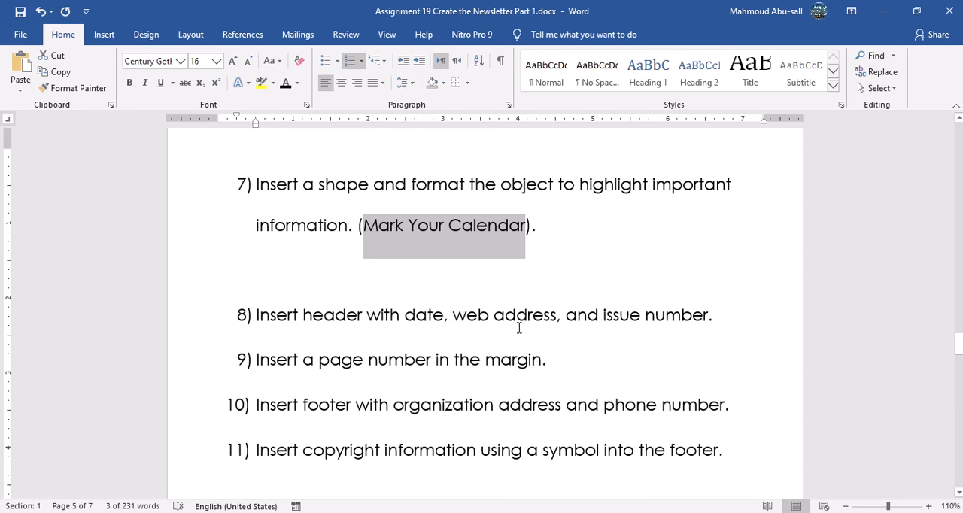
pyautogui.scroll(10, 478, 314)
pyautogui.scroll(-4, 477, 314)
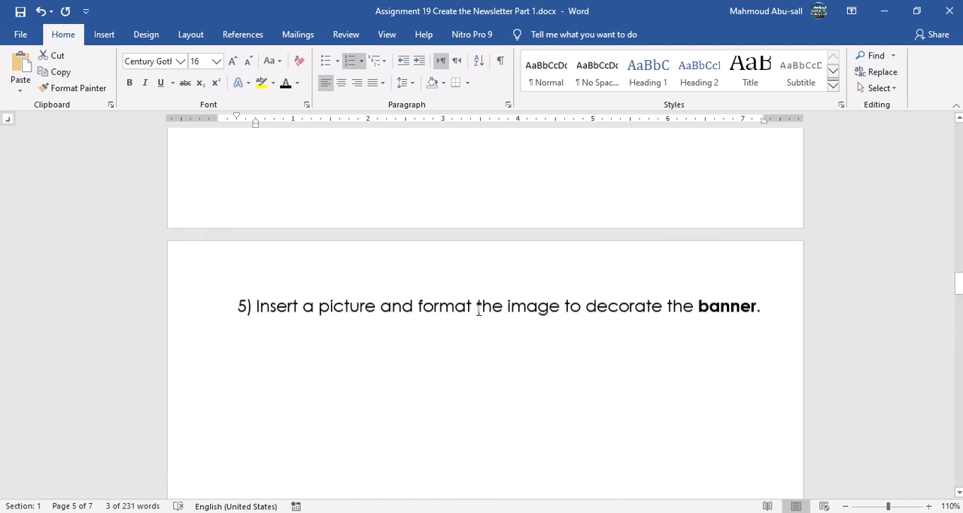
pyautogui.scroll(-8, 477, 311)
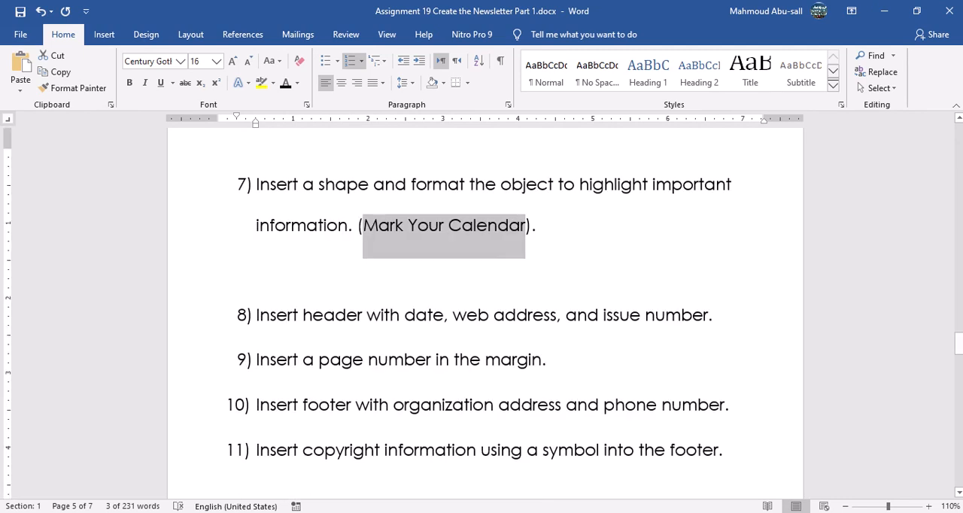
pyautogui.moveTo(605, 512)
pyautogui.click(756, 470)
pyautogui.scroll(6, 447, 347)
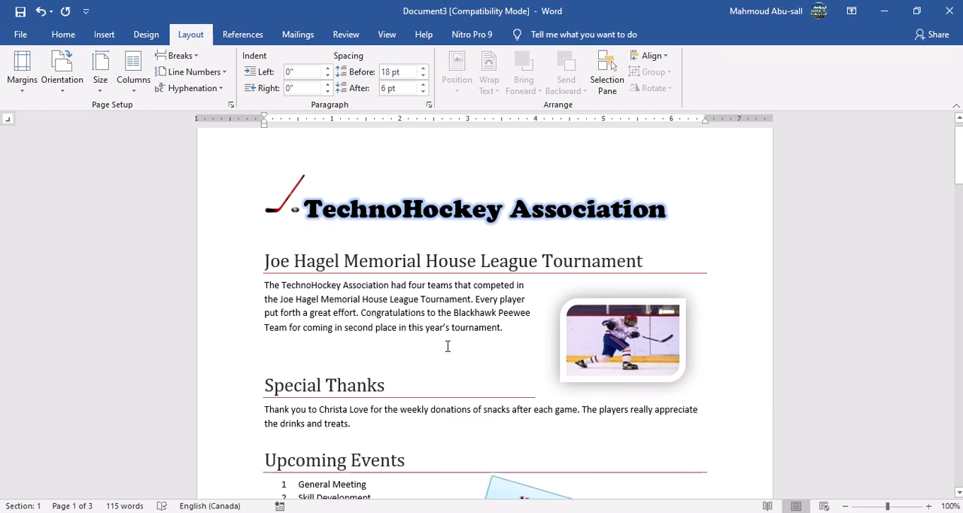
# Insert a Blank (Three Columns) header and enter "April" in its first placeholder.
pyautogui.click(104, 36)
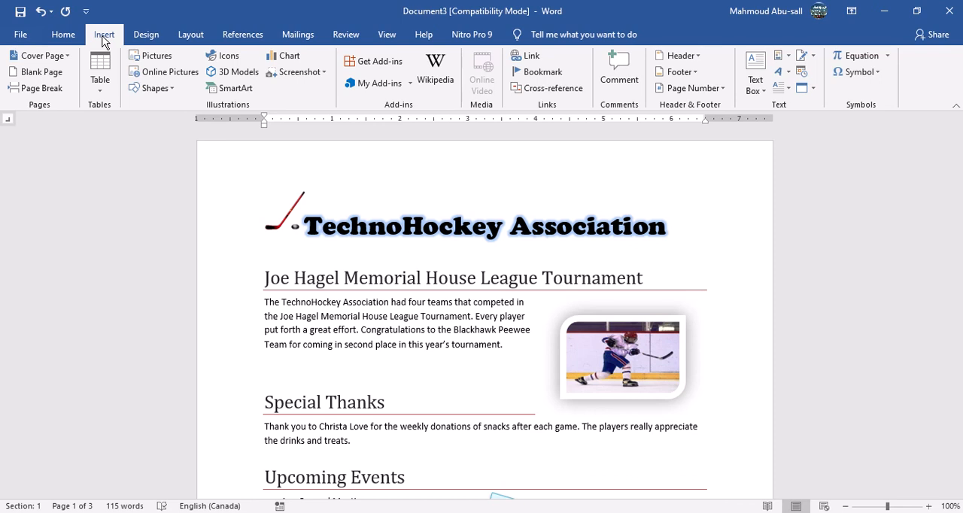
pyautogui.click(698, 57)
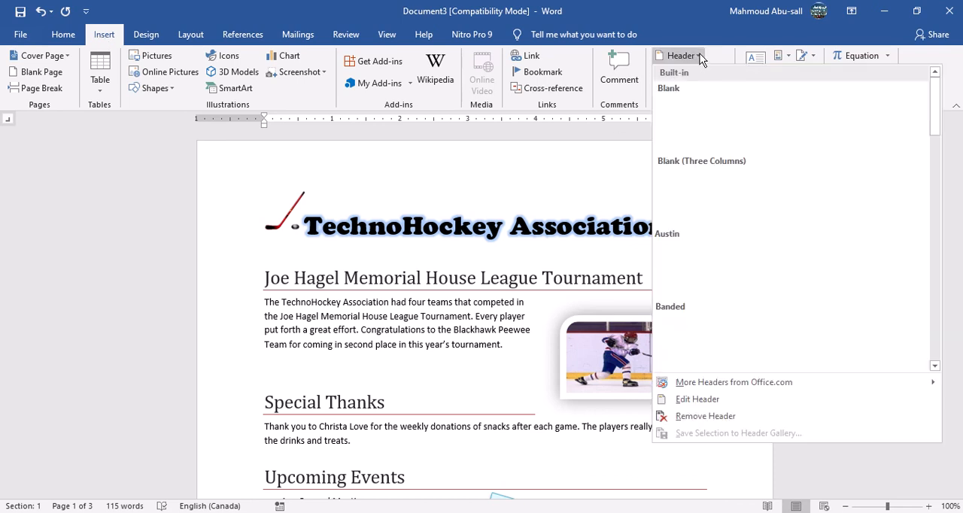
pyautogui.click(757, 194)
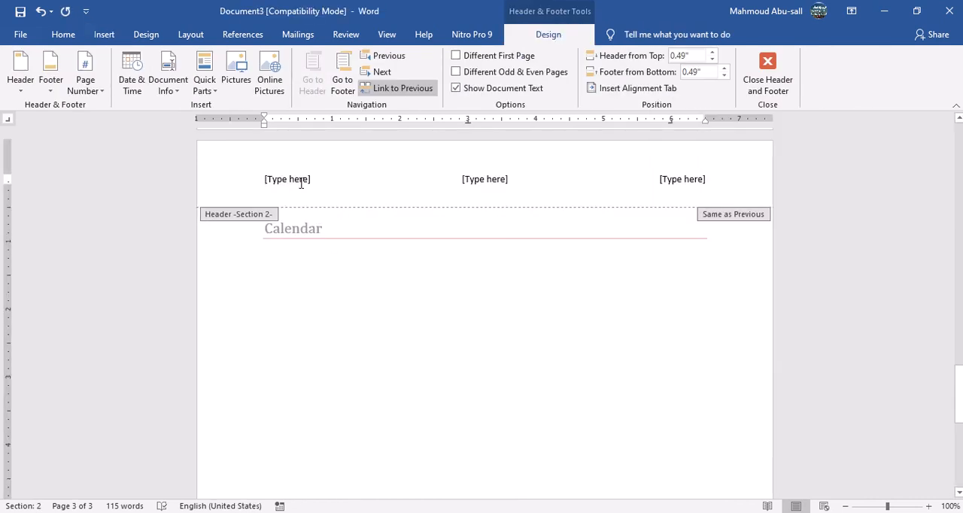
pyautogui.click(301, 181)
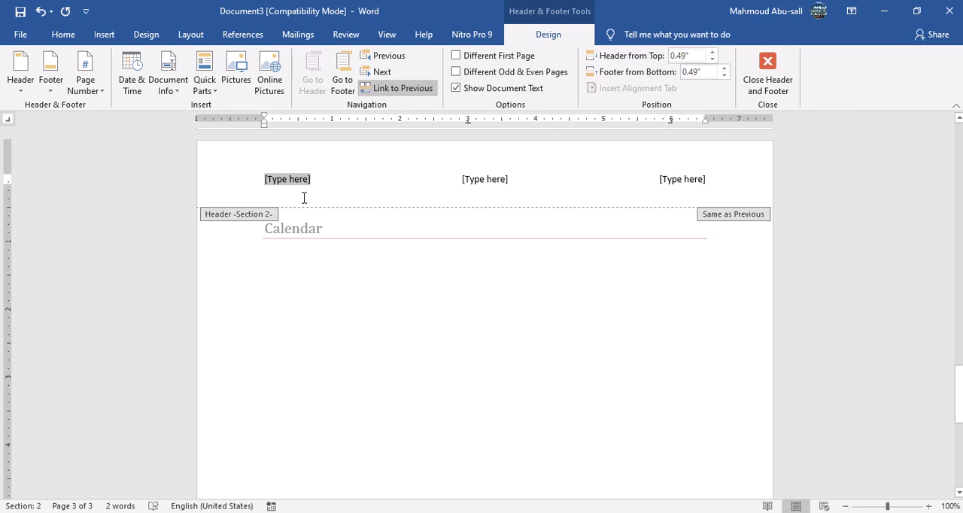
pyautogui.write('April')
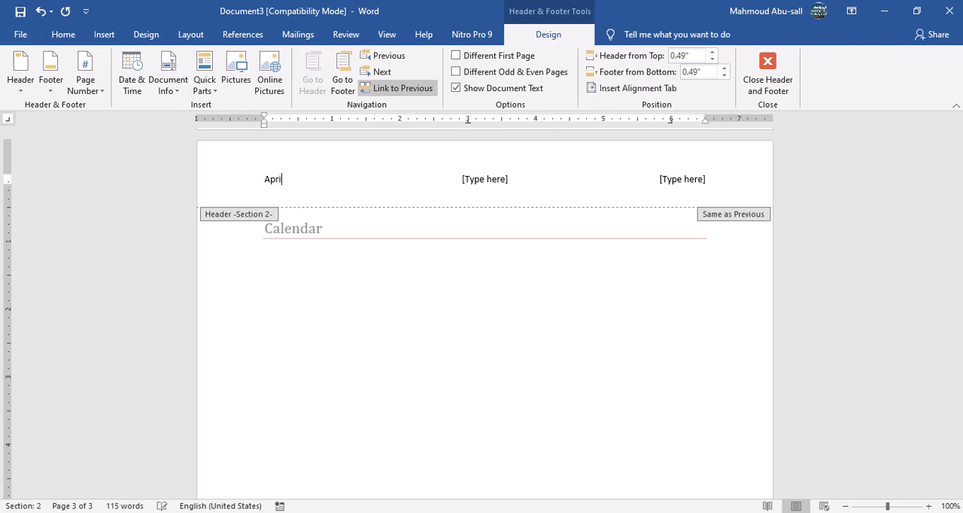
pyautogui.click(494, 176)
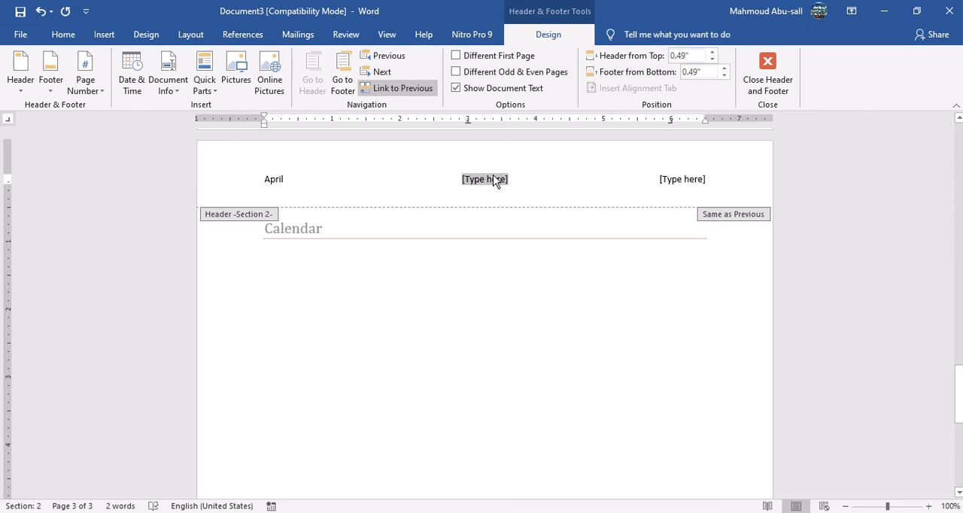
pyautogui.write('W')
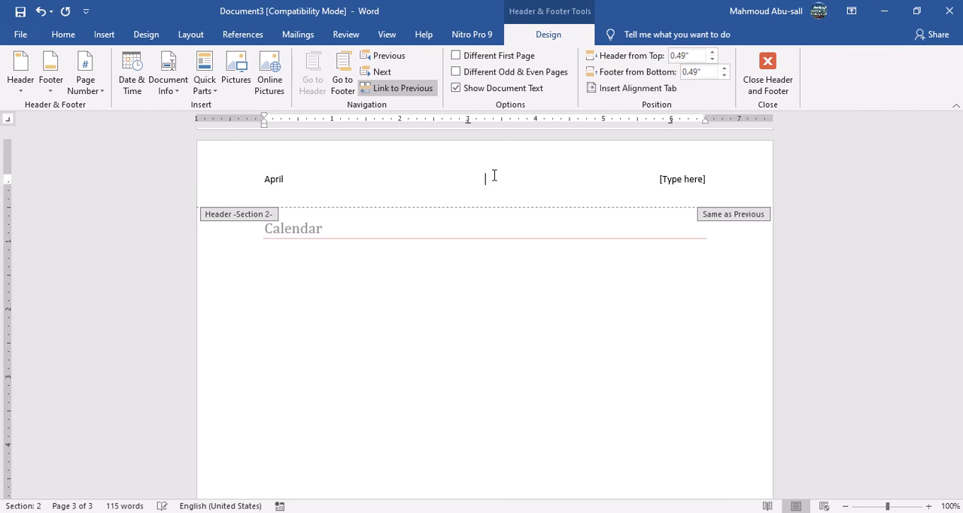
pyautogui.write('www.Technohockey.com')
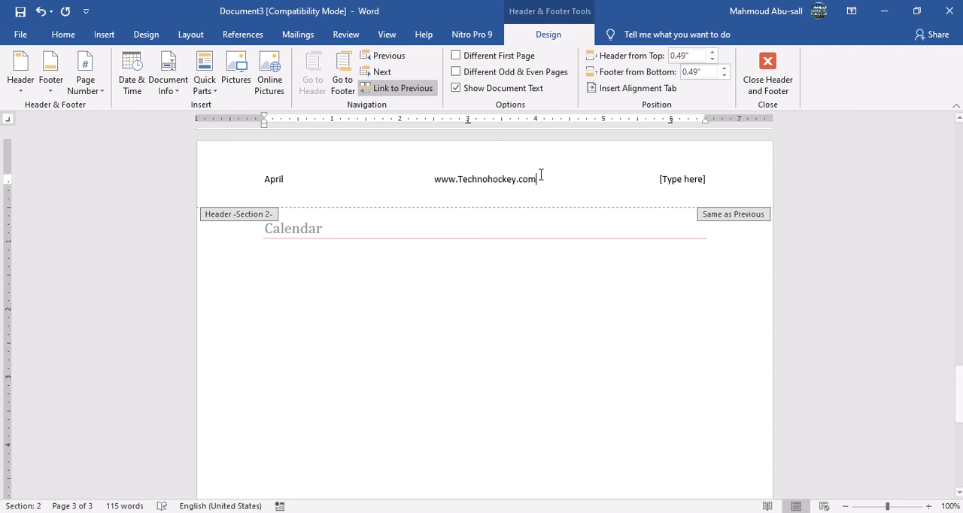
# Replace the header's third placeholder with "Issue 1".
pyautogui.click(686, 181)
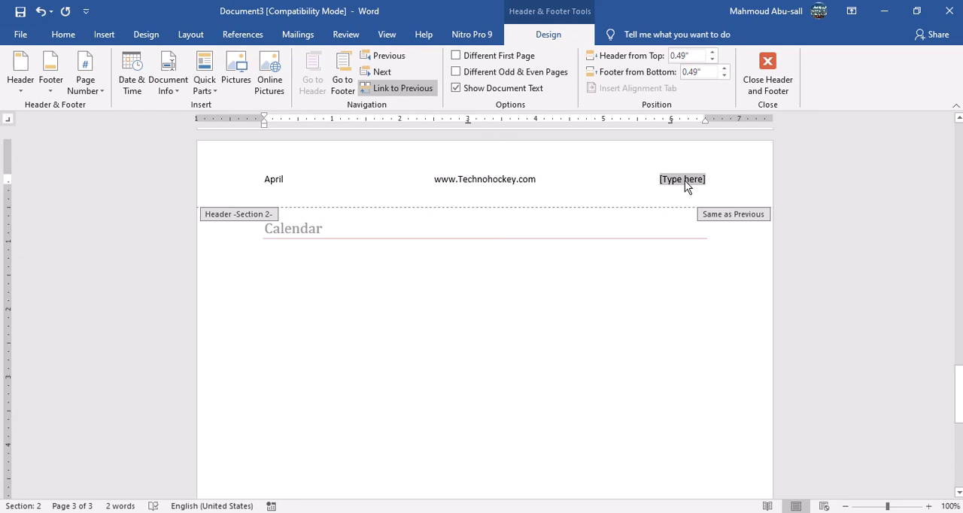
pyautogui.press('Delete')
pyautogui.write('Issue')
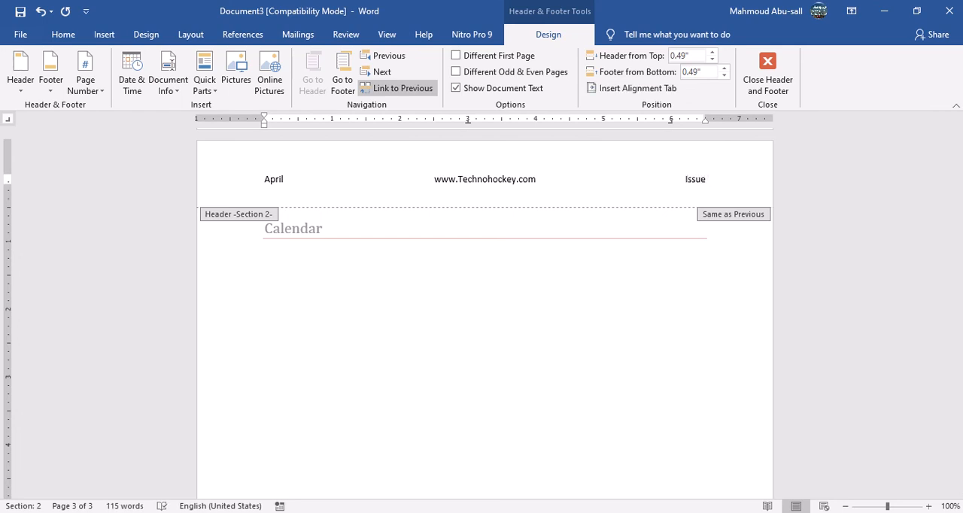
pyautogui.write(' 1')
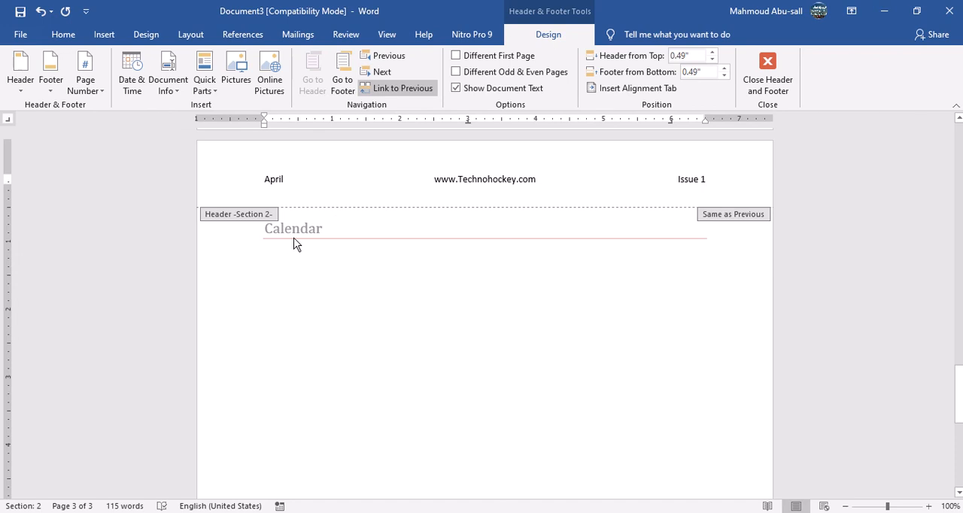
# From the Section 1 header, insert a page number in the page margin using the Circle, Right style.
pyautogui.click(384, 56)
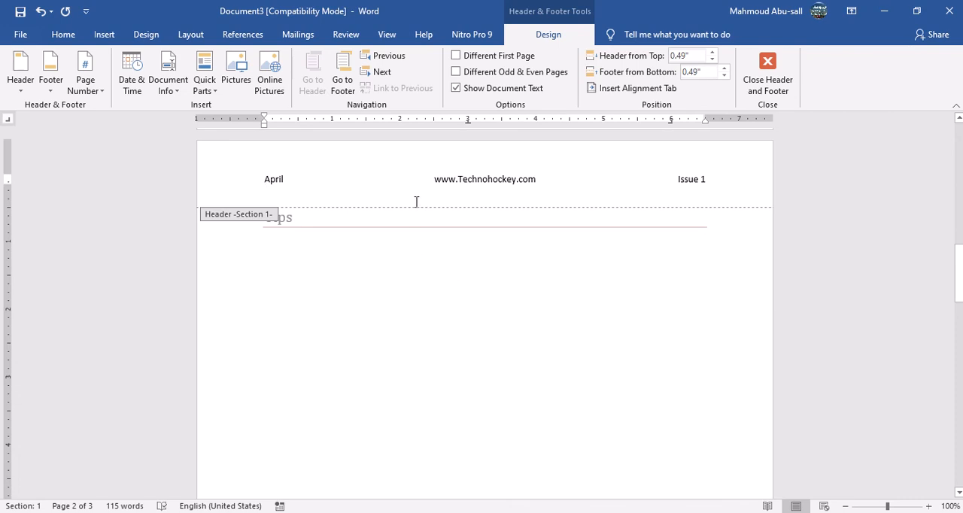
pyautogui.click(101, 93)
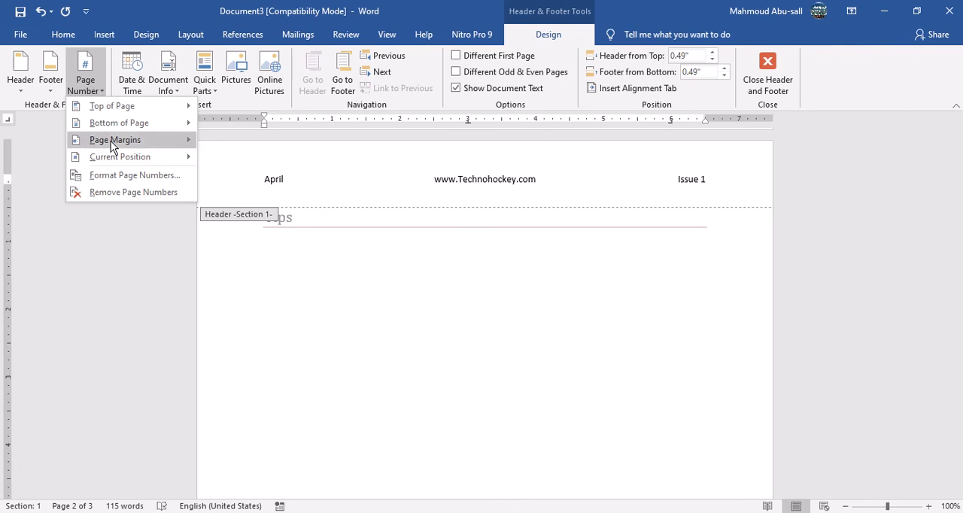
pyautogui.moveTo(111, 140)
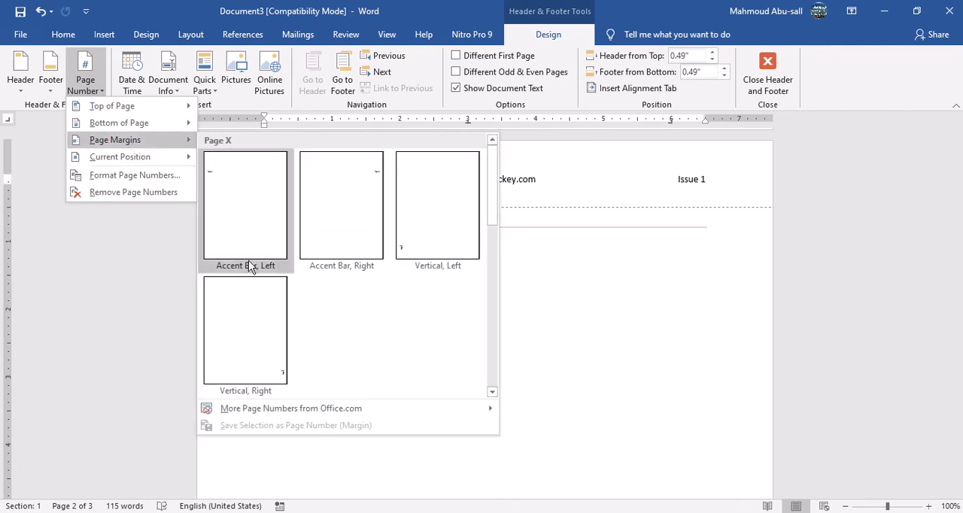
pyautogui.moveTo(497, 201); pyautogui.dragTo(484, 367)
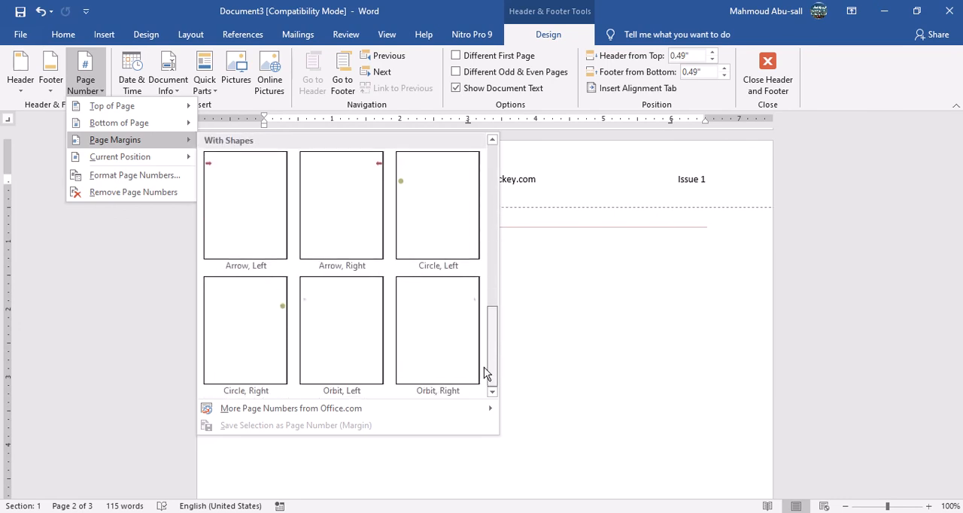
pyautogui.click(273, 315)
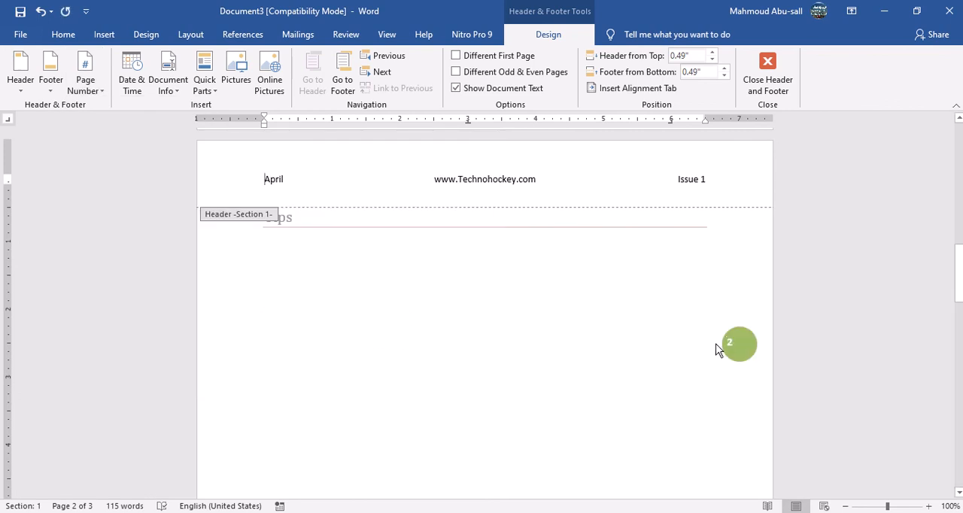
pyautogui.moveTo(958, 281); pyautogui.dragTo(960, 140)
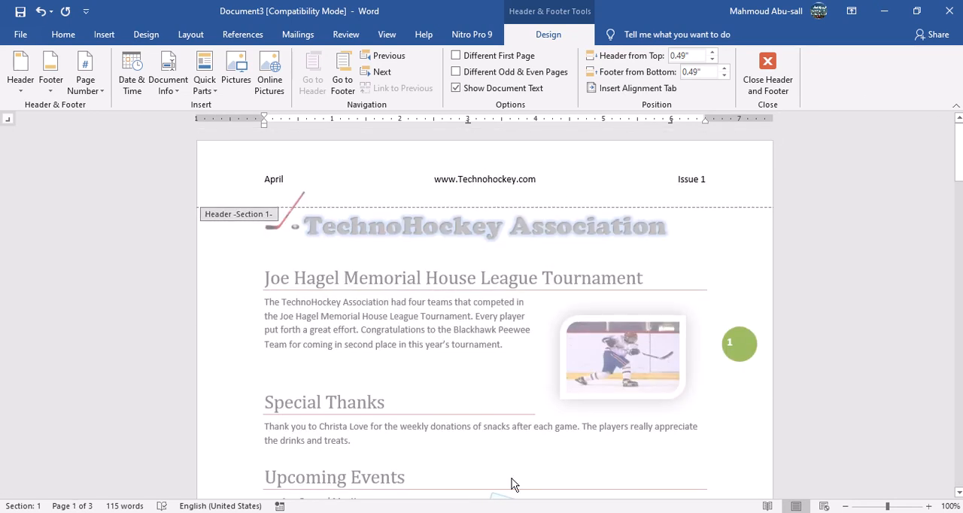
# Reread items 8 to 11 in the Assignment 19 document and return to the newsletter.
pyautogui.click(548, 512)
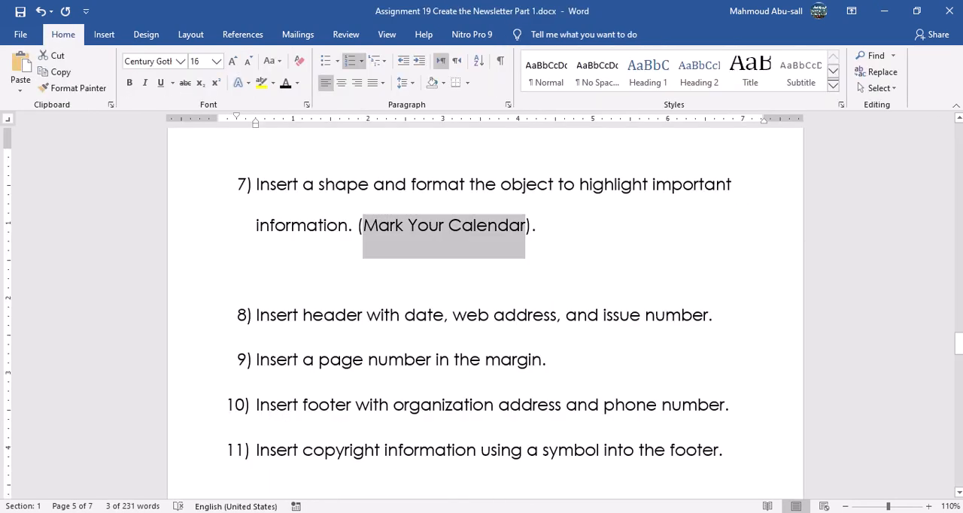
pyautogui.doubleClick(325, 314)
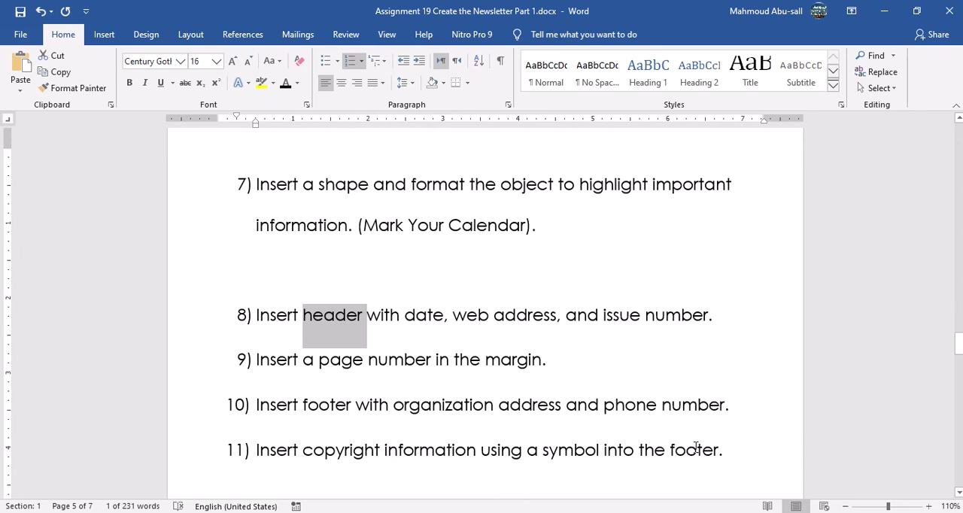
pyautogui.click(606, 512)
pyautogui.click(762, 482)
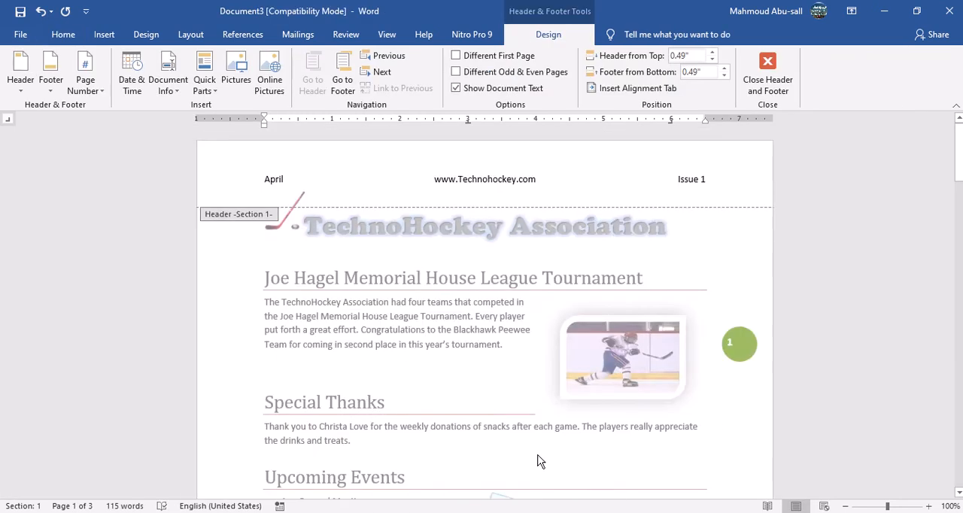
# Go to the newsletter's Section 1 footer and copy the three-line footer text from the newsletter 1 Text document.
pyautogui.scroll(-4, 448, 388)
pyautogui.scroll(4, 397, 285)
pyautogui.click(344, 72)
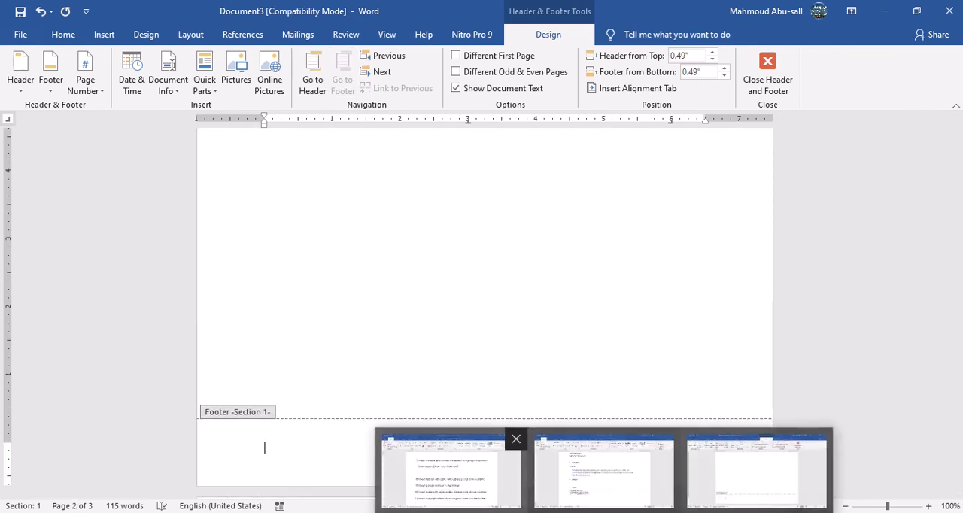
pyautogui.click(602, 473)
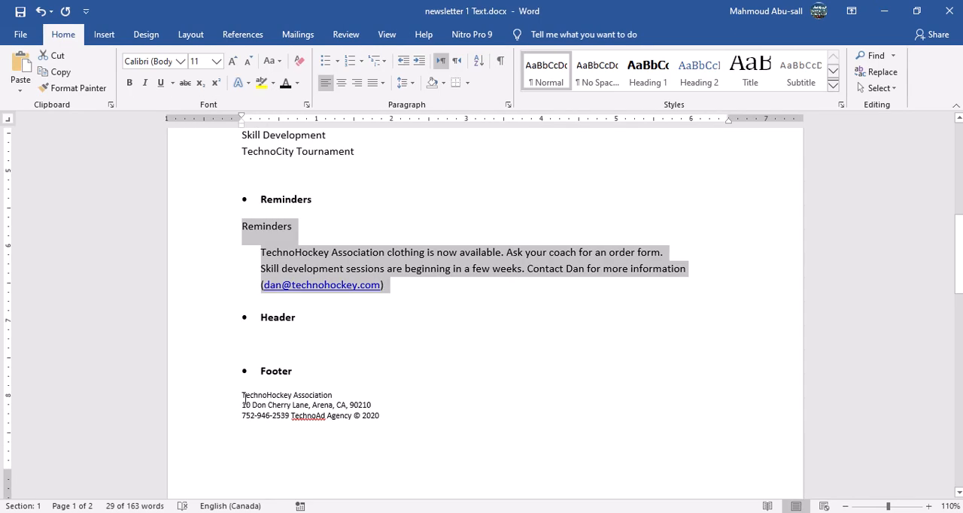
pyautogui.moveTo(254, 400); pyautogui.dragTo(381, 413)
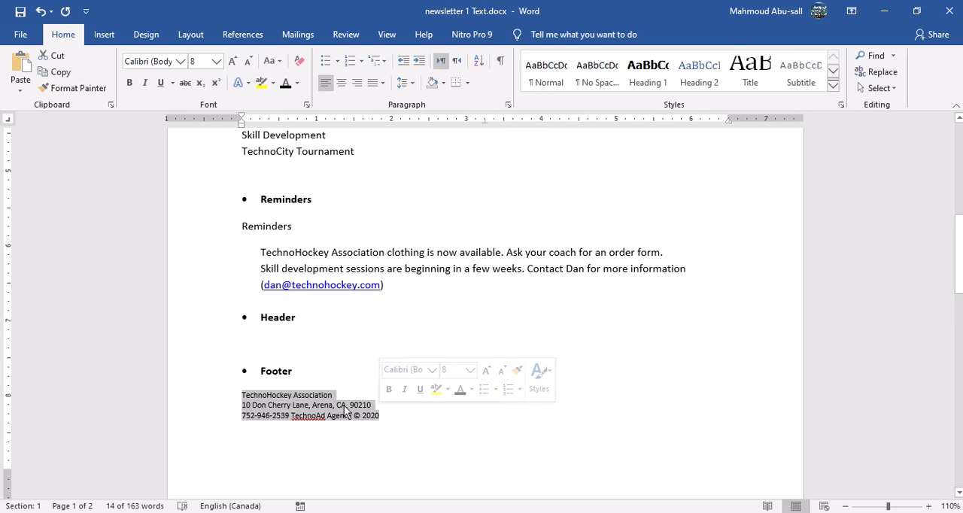
pyautogui.rightClick(347, 412)
pyautogui.click(377, 236)
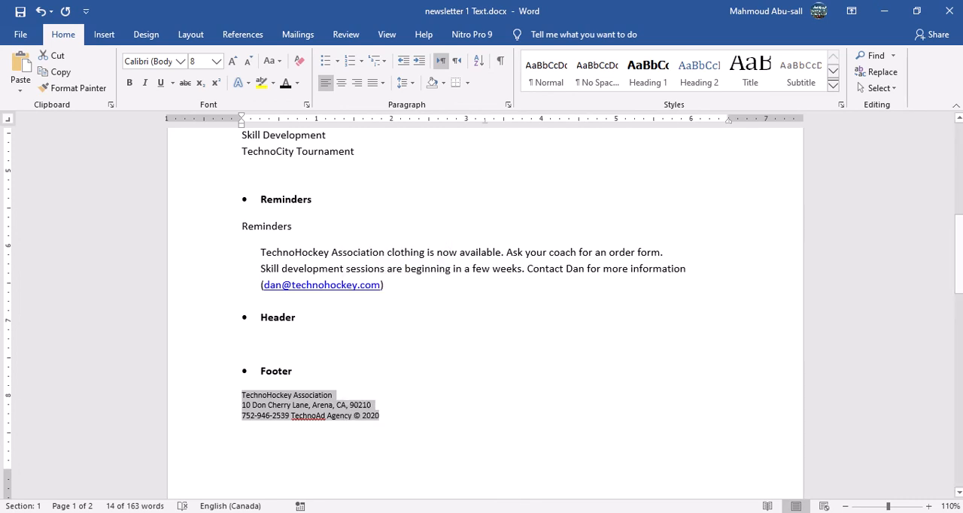
# Paste the copied organization address, phone and agency lines into the newsletter's Section 1 footer, keeping the source formatting.
pyautogui.click(756, 471)
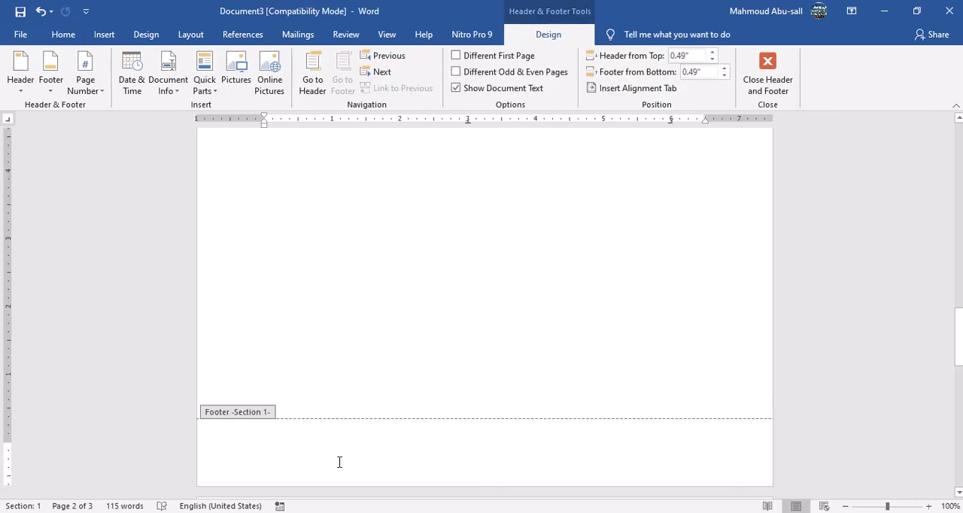
pyautogui.rightClick(264, 449)
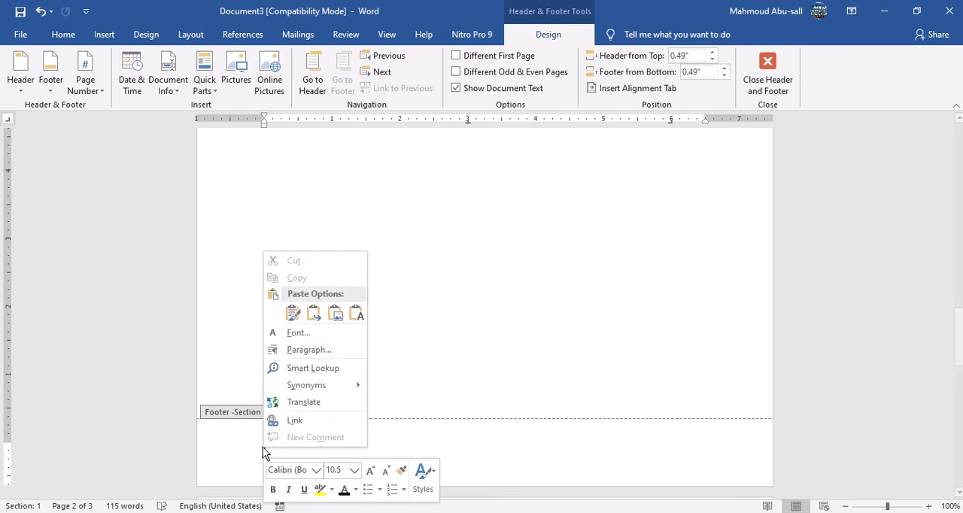
pyautogui.click(299, 319)
pyautogui.click(301, 324)
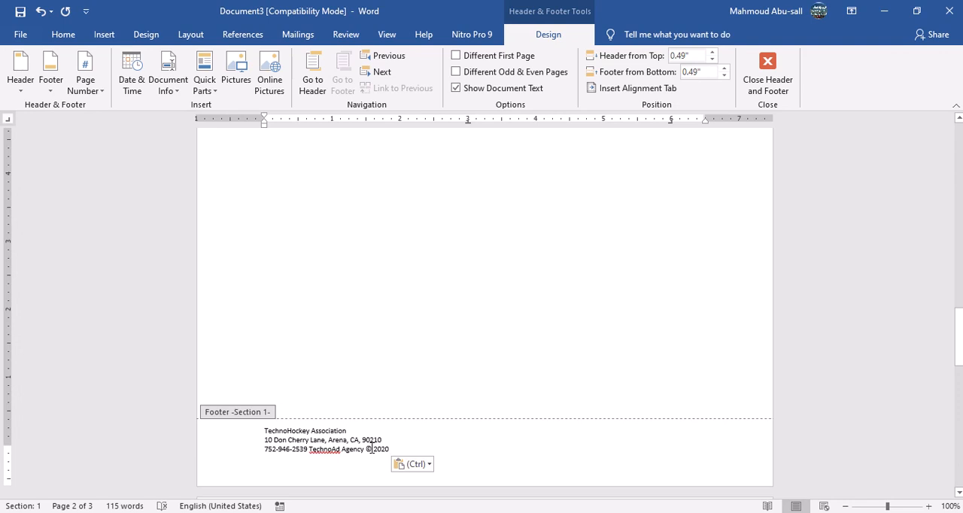
# Delete the copyright sign before 2020 in the footer and reinsert it as the Copyright Sign symbol, code 00A9.
pyautogui.press('BackSpace')
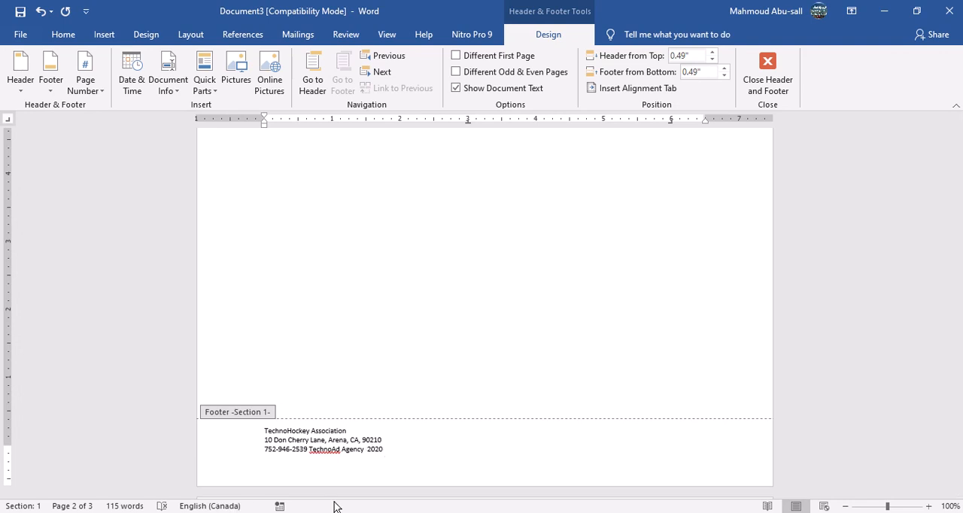
pyautogui.click(104, 34)
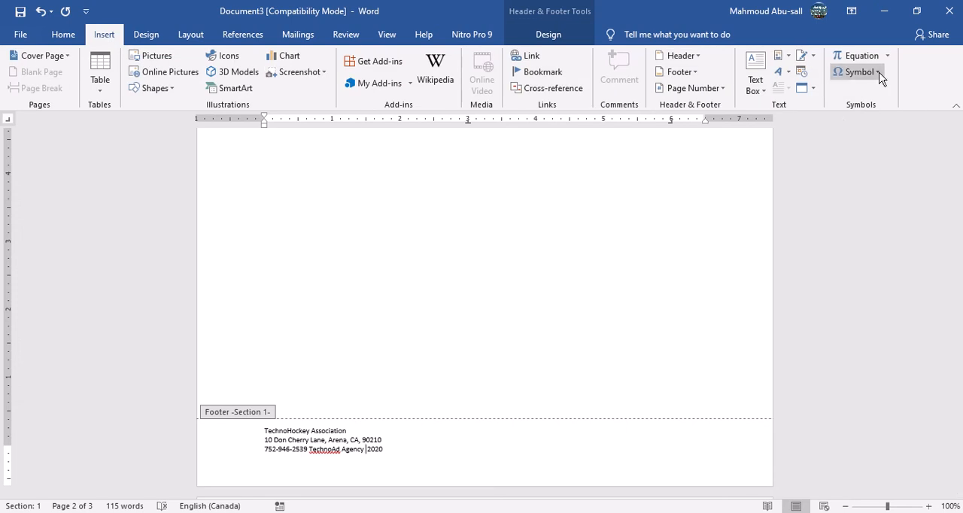
pyautogui.click(878, 73)
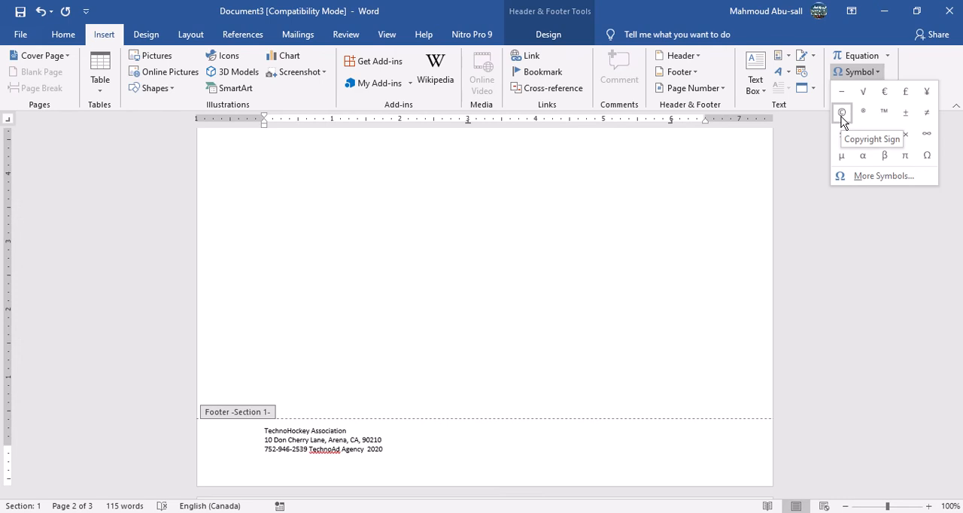
pyautogui.click(881, 179)
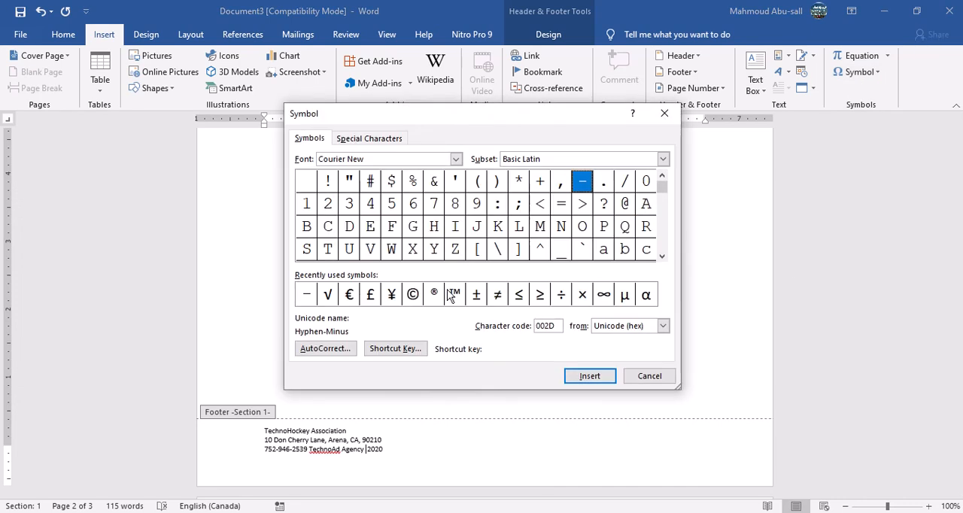
pyautogui.click(414, 298)
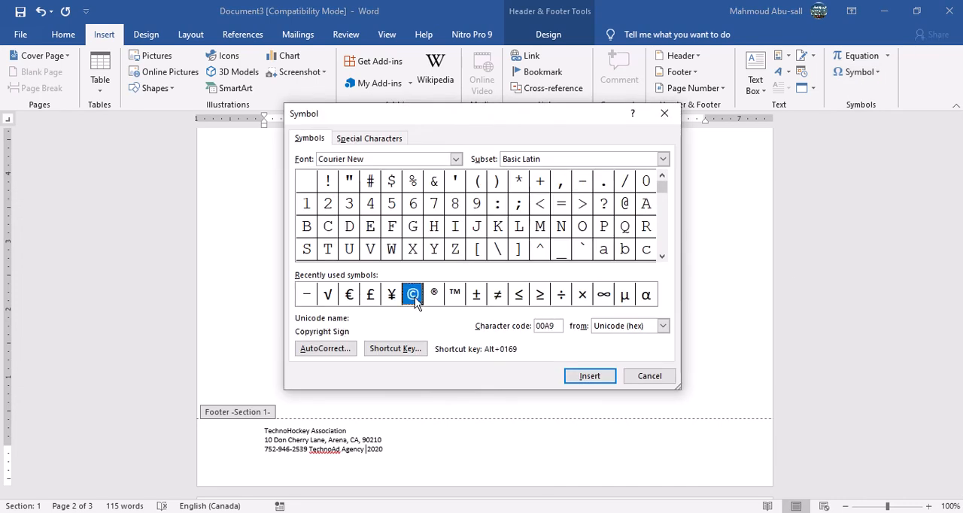
pyautogui.click(593, 377)
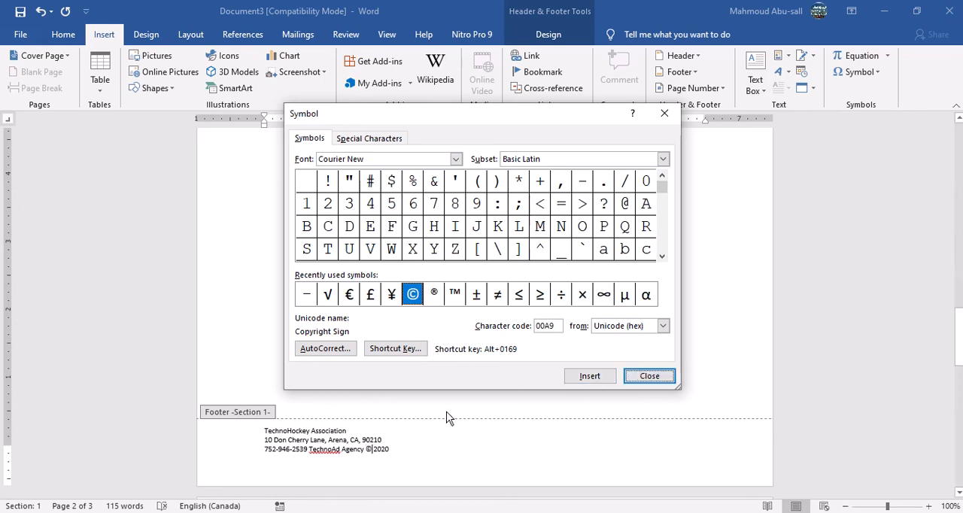
pyautogui.press('Escape')
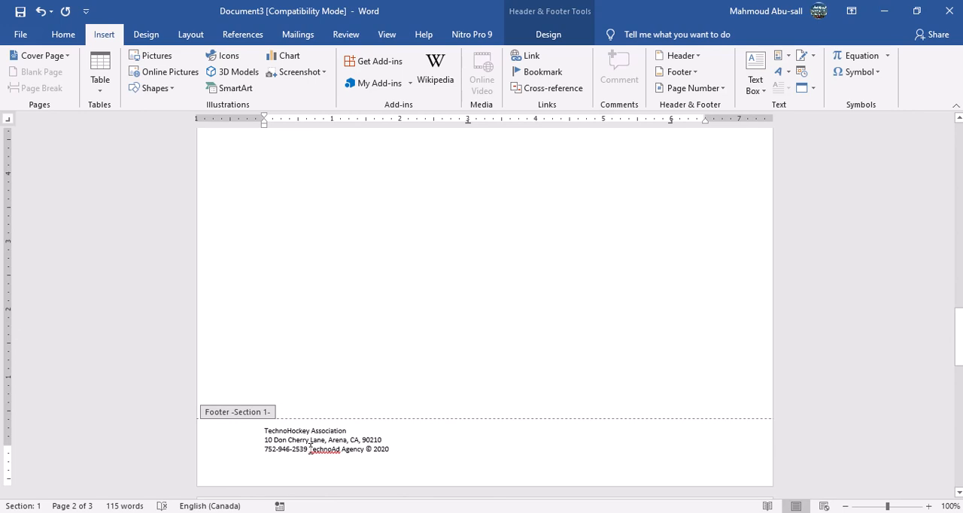
pyautogui.press('Tab')
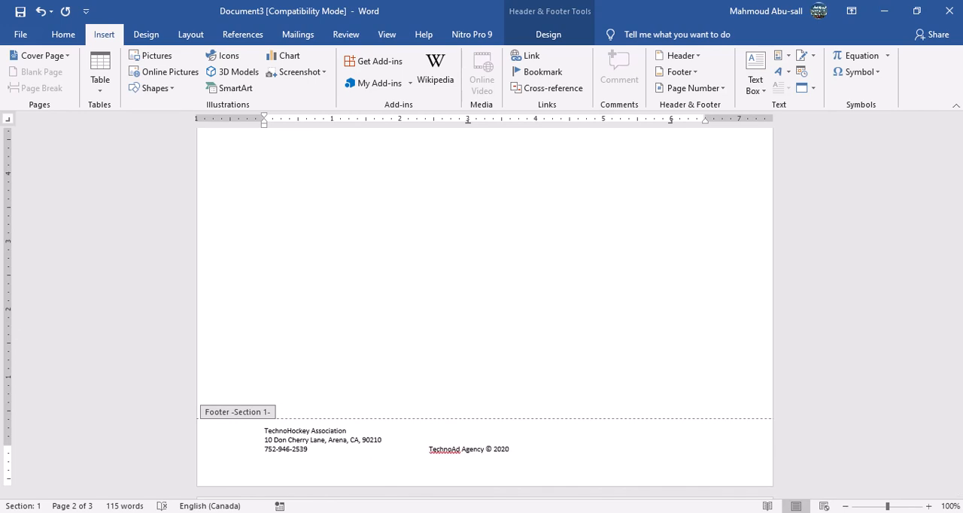
pyautogui.press('Tab')
pyautogui.press('Return')
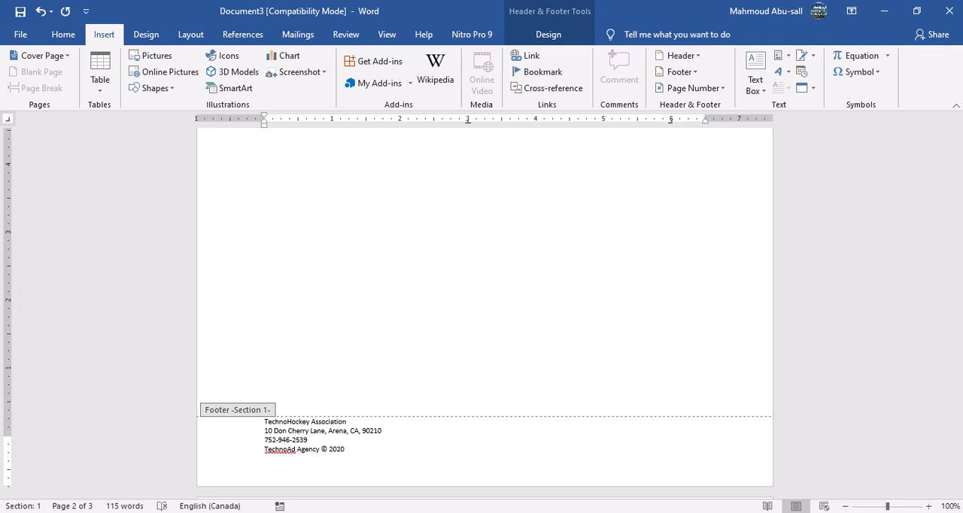
pyautogui.press('BackSpace')
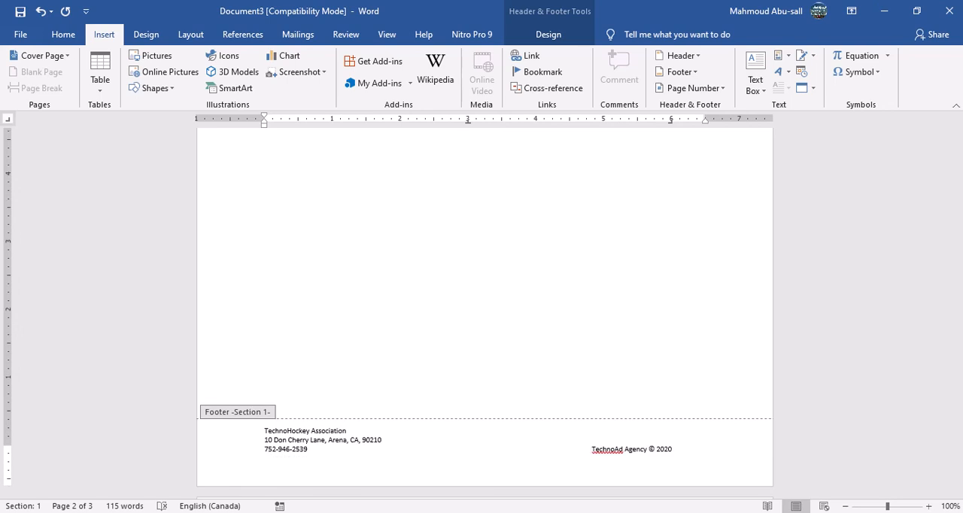
pyautogui.press('BackSpace')
pyautogui.press('BackSpace')
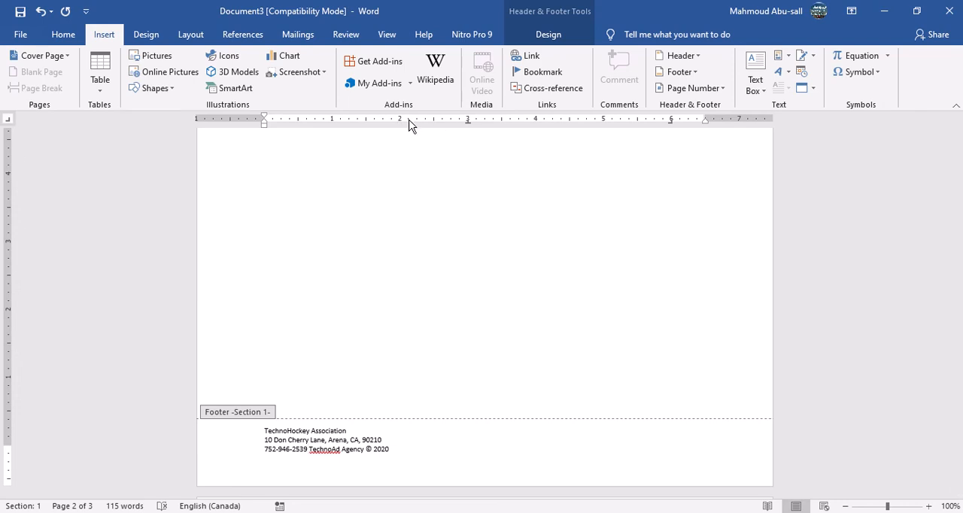
# Add a tab stop near the right margin on the footer's last line and shift "TechnoAd Agency © 2020" over by two tabs.
pyautogui.moveTo(409, 121); pyautogui.dragTo(702, 126)
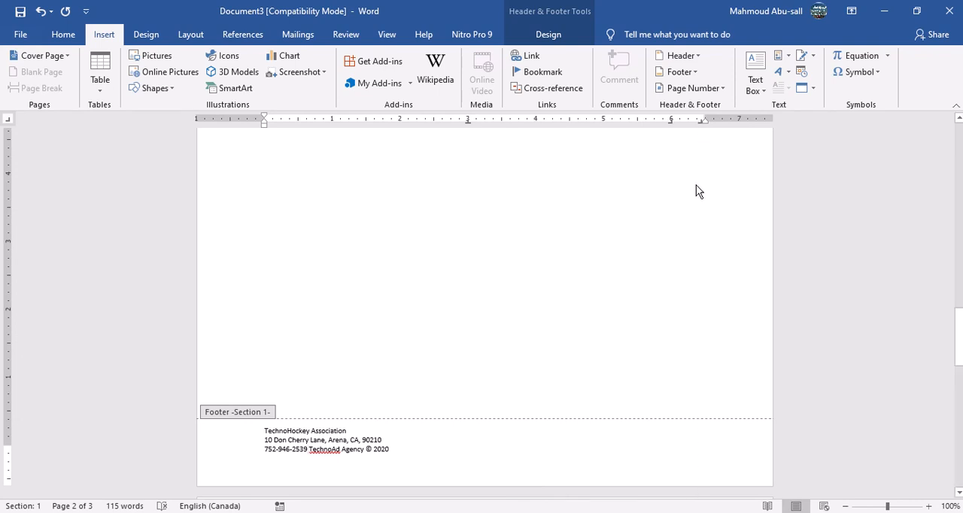
pyautogui.press('Tab')
pyautogui.press('Tab')
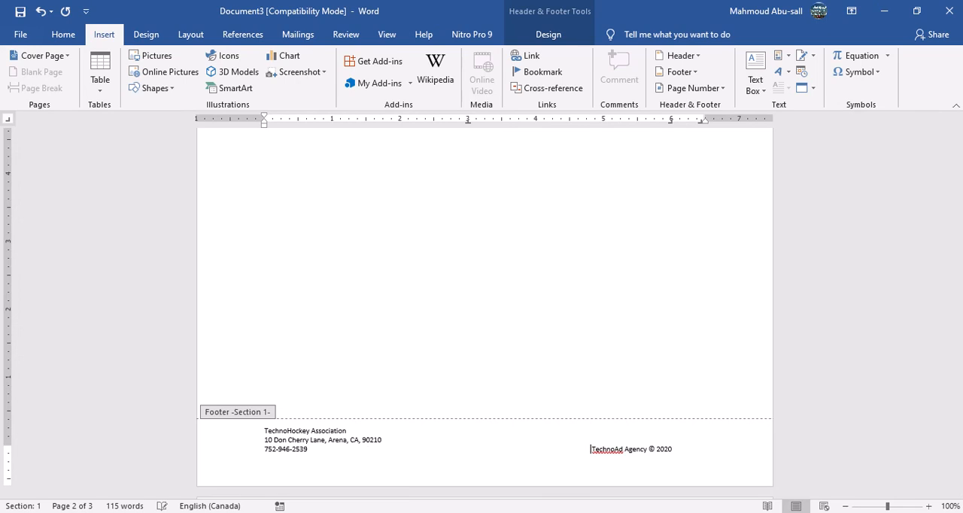
pyautogui.press('Tab')
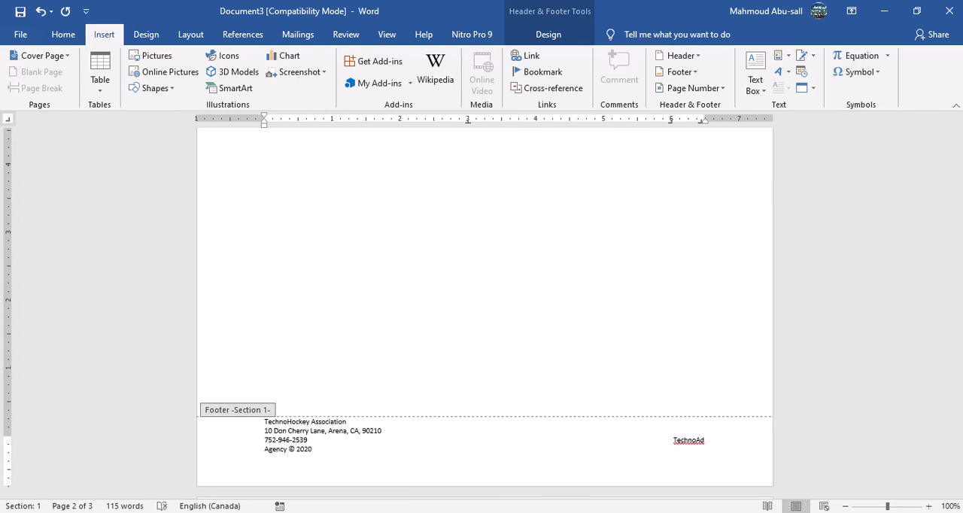
pyautogui.press('BackSpace')
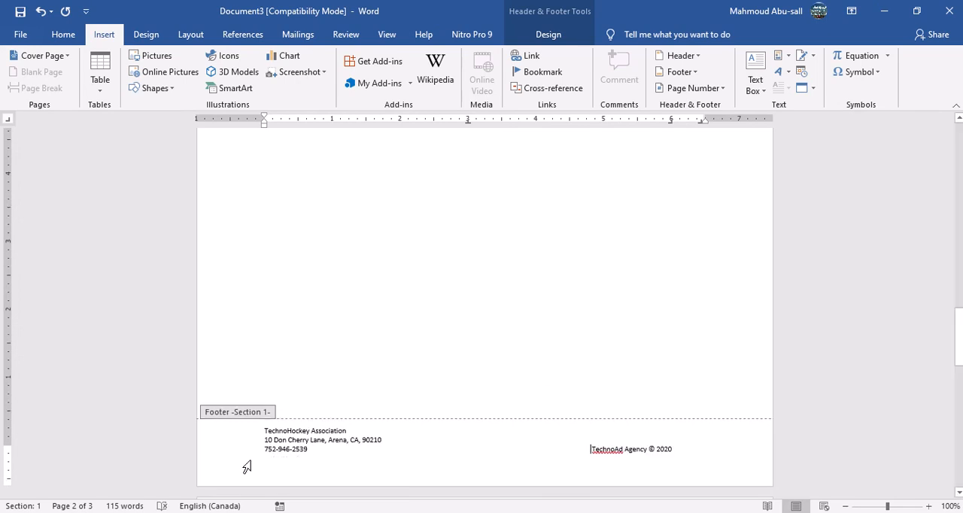
# Finish editing the footer and return to the newsletter's body text.
pyautogui.click(233, 458)
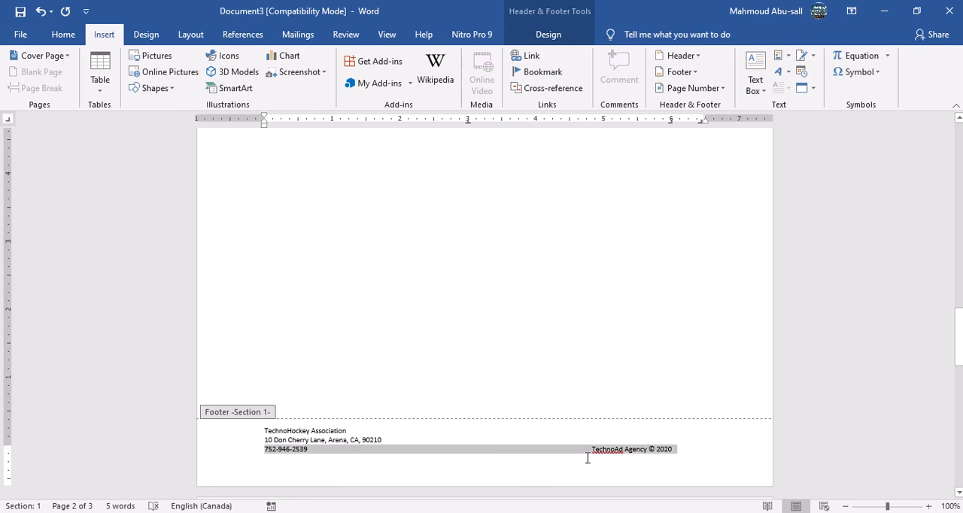
pyautogui.tripleClick(530, 433)
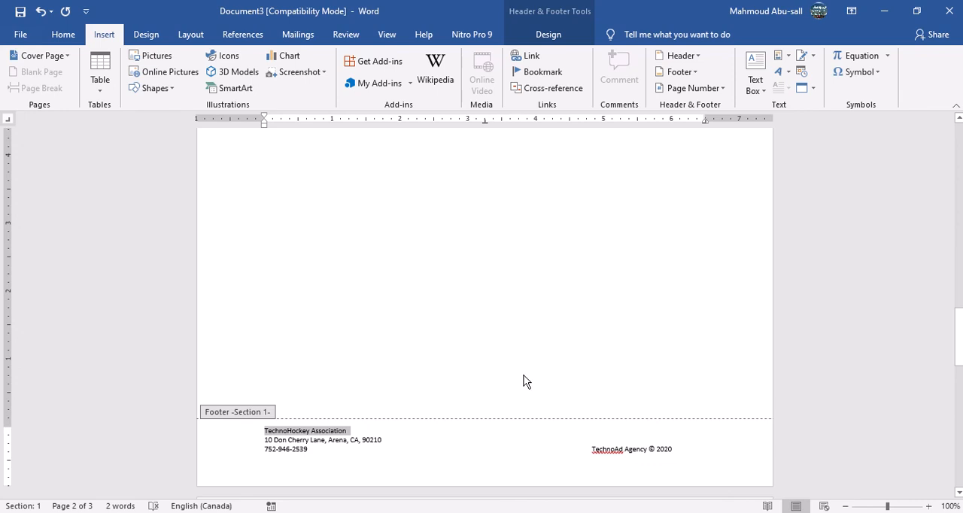
pyautogui.click(545, 39)
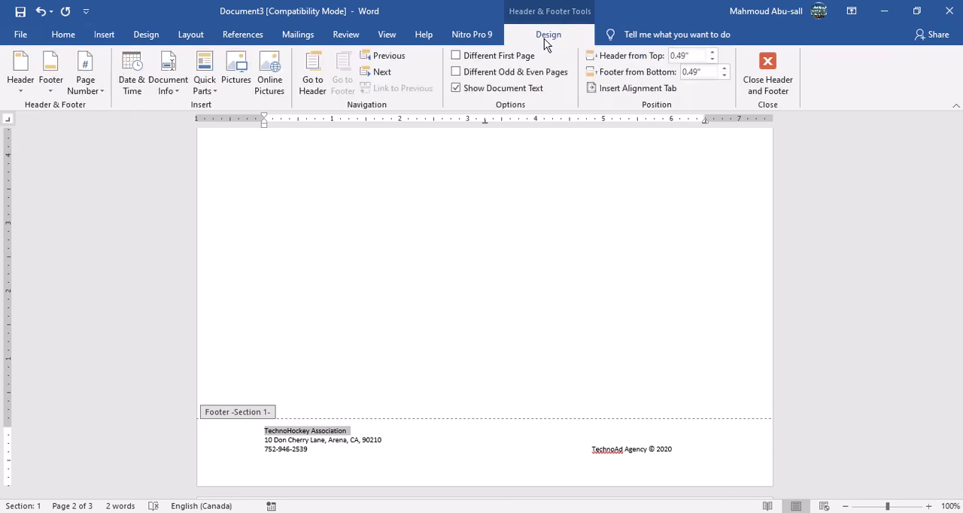
pyautogui.click(775, 75)
# Check item 11 on copyright information in the Assignment 19 document and read items 12 to 14 on the table of contents.
pyautogui.moveTo(605, 512)
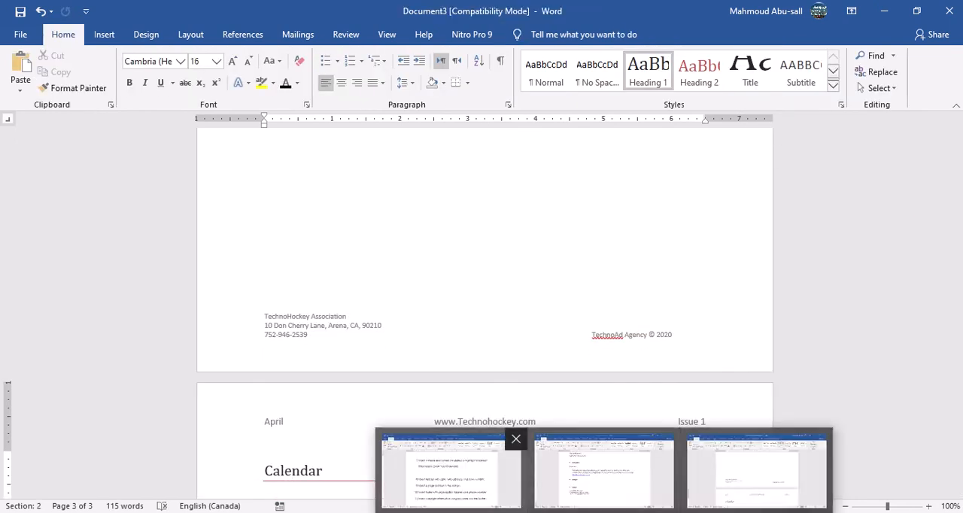
pyautogui.click(453, 473)
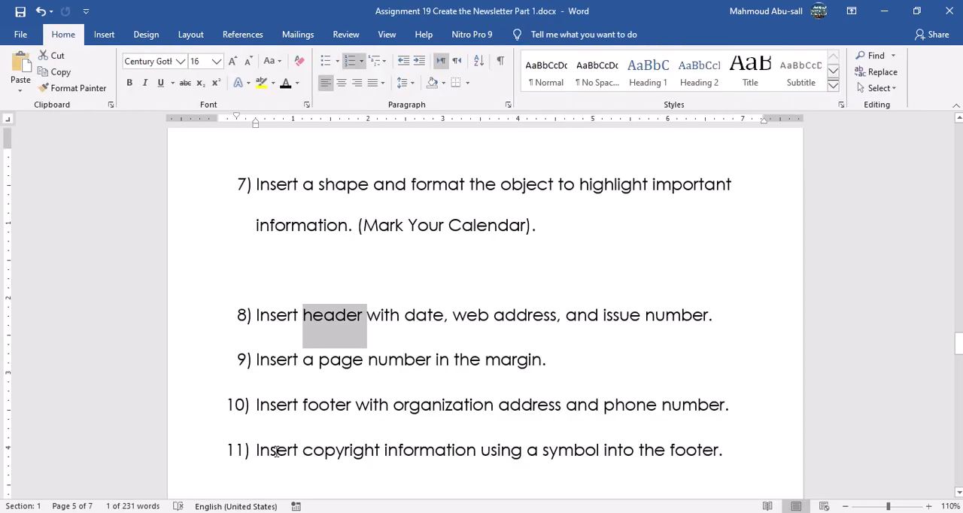
pyautogui.doubleClick(339, 452)
pyautogui.scroll(-12, 339, 452)
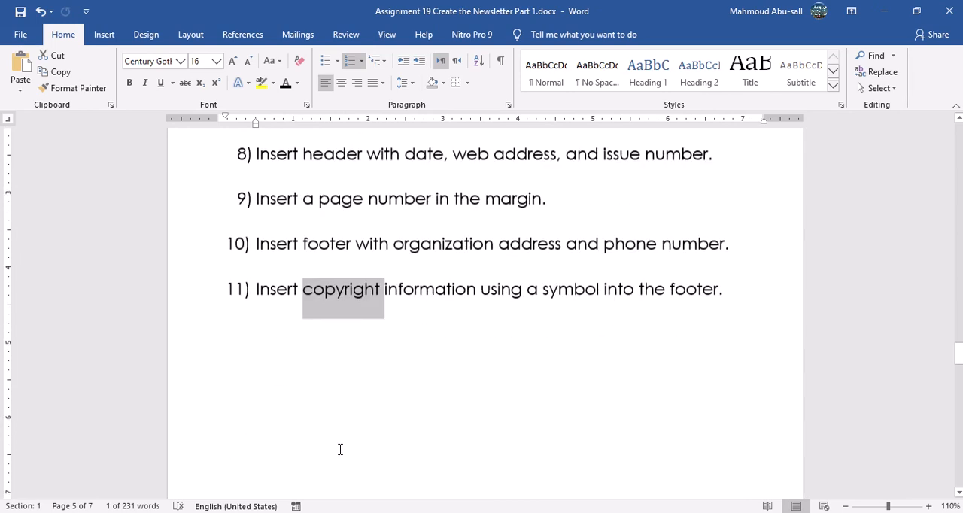
pyautogui.scroll(-3, 346, 444)
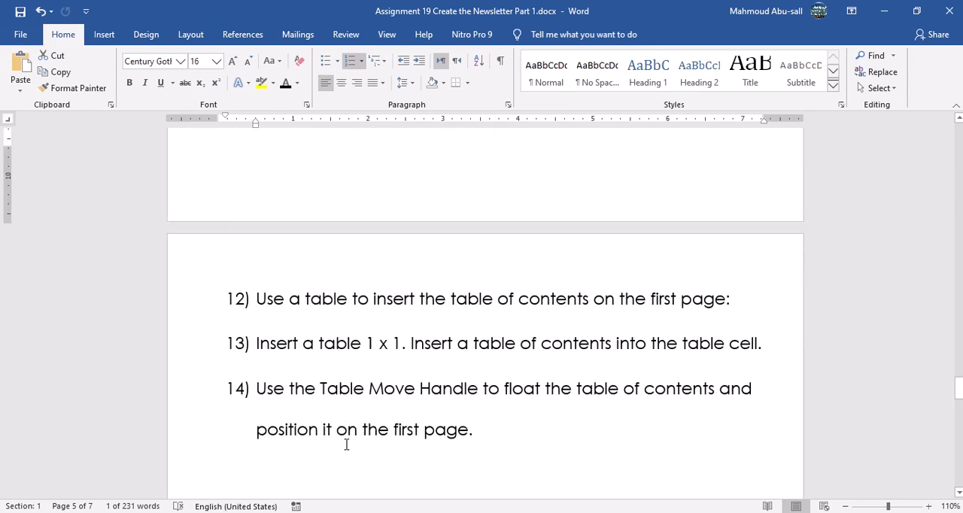
pyautogui.click(330, 287)
pyautogui.click(330, 286)
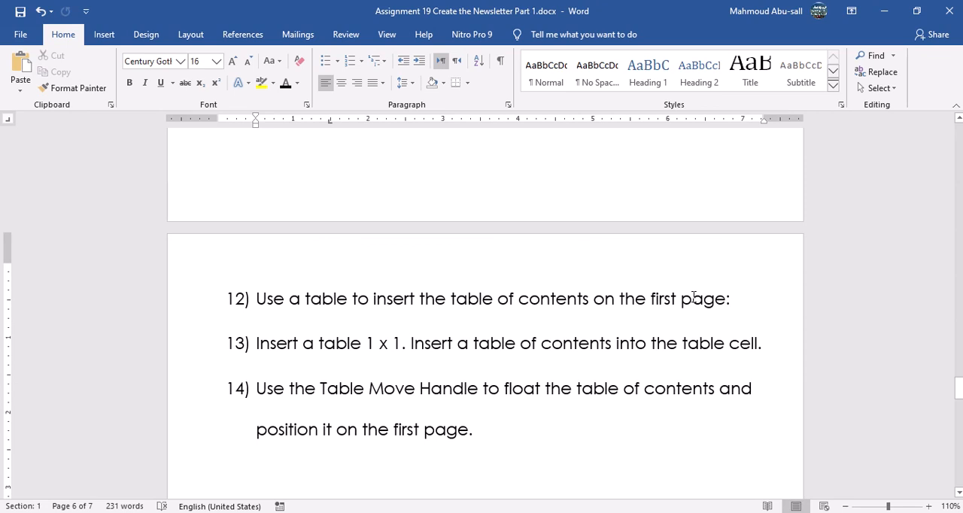
pyautogui.scroll(18, 672, 346)
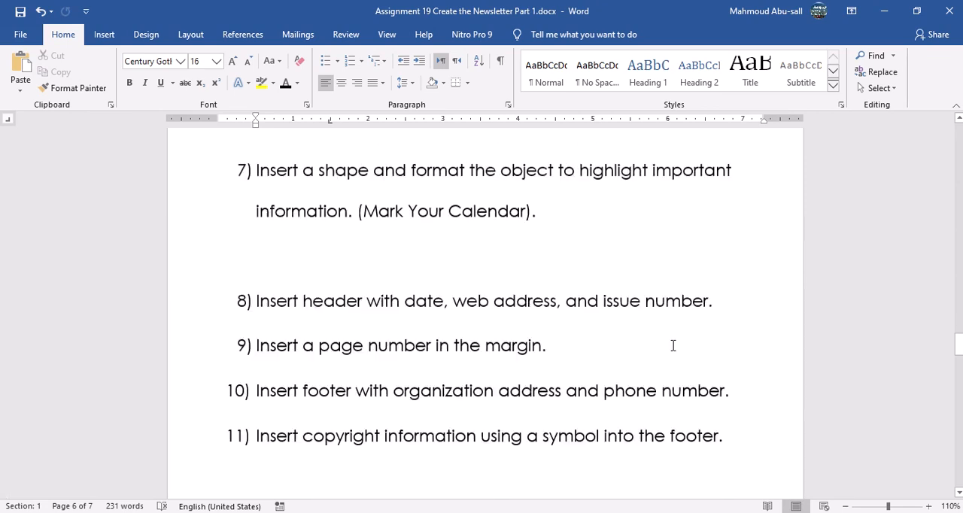
pyautogui.moveTo(608, 512)
# Return to the newsletter and review its pages with header, footer and margin page numbers at 70% zoom.
pyautogui.click(753, 480)
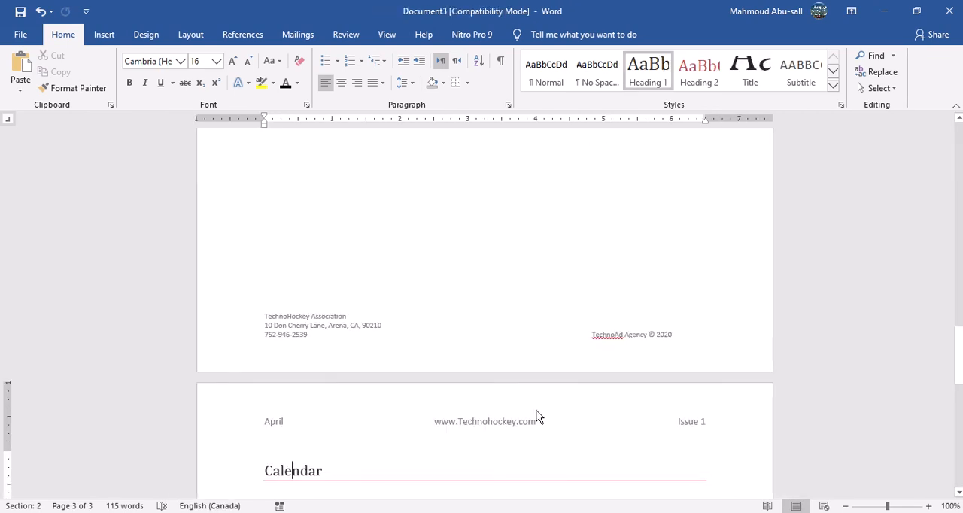
pyautogui.scroll(4, 536, 410)
pyautogui.scroll(12, 536, 410)
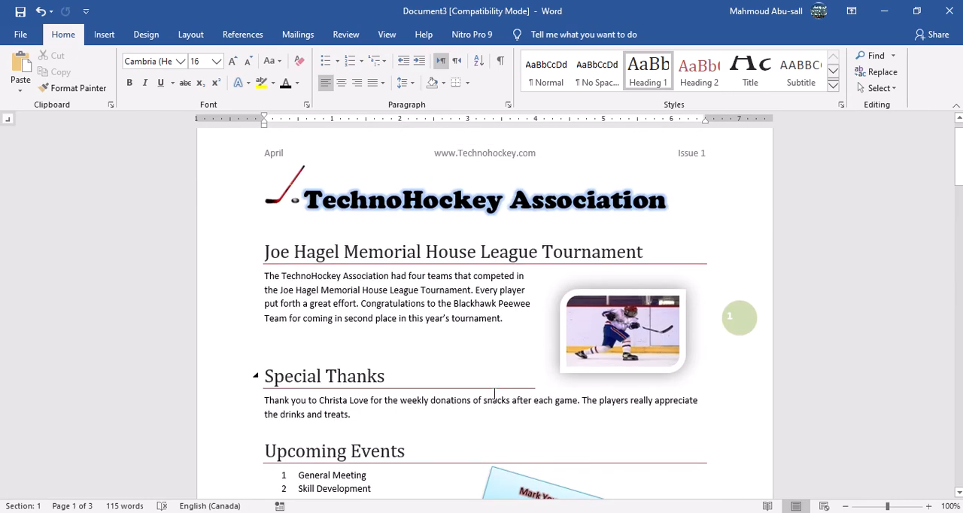
pyautogui.scroll(-3, 494, 394)
pyautogui.scroll(-1, 466, 376)
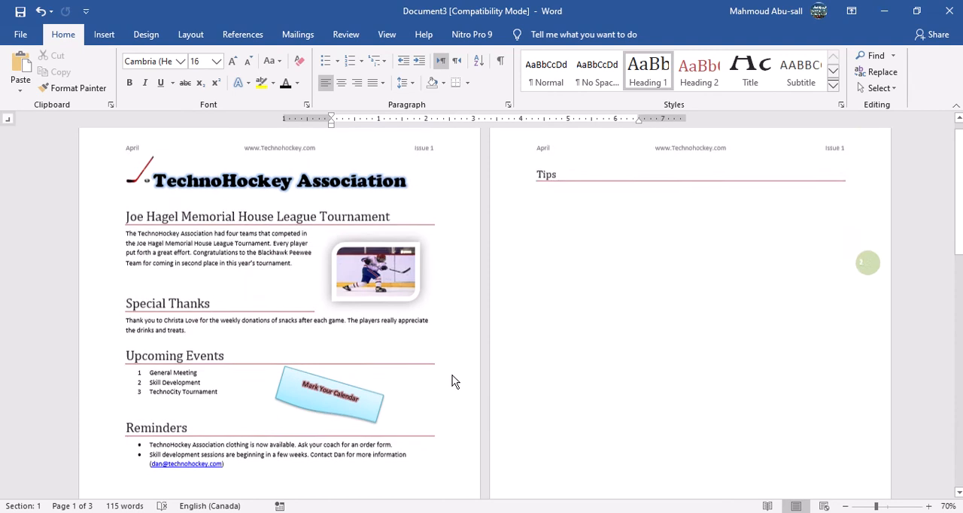
# Insert a one-row, one-column table in the blank space below the Reminders bullets on page 1.
pyautogui.scroll(-3, 451, 382)
pyautogui.scroll(2, 416, 411)
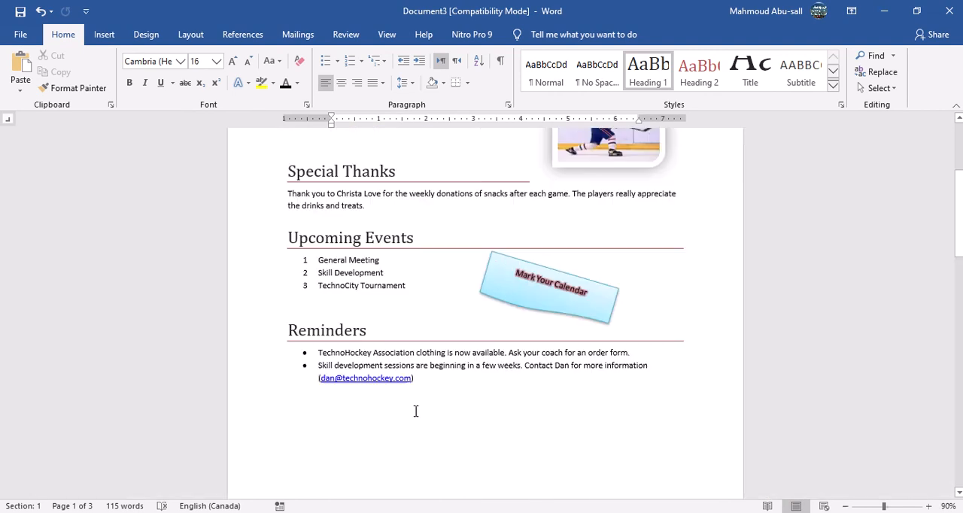
pyautogui.scroll(-4, 469, 427)
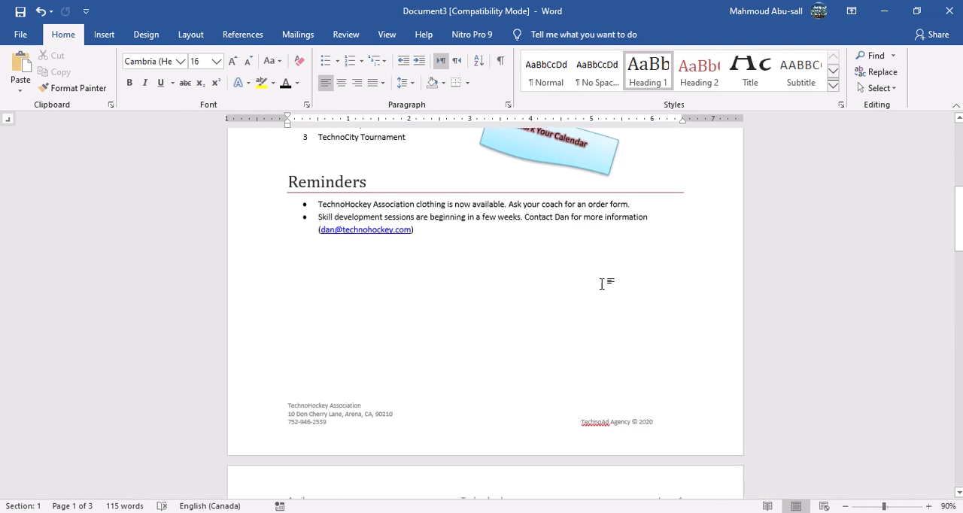
pyautogui.doubleClick(380, 276)
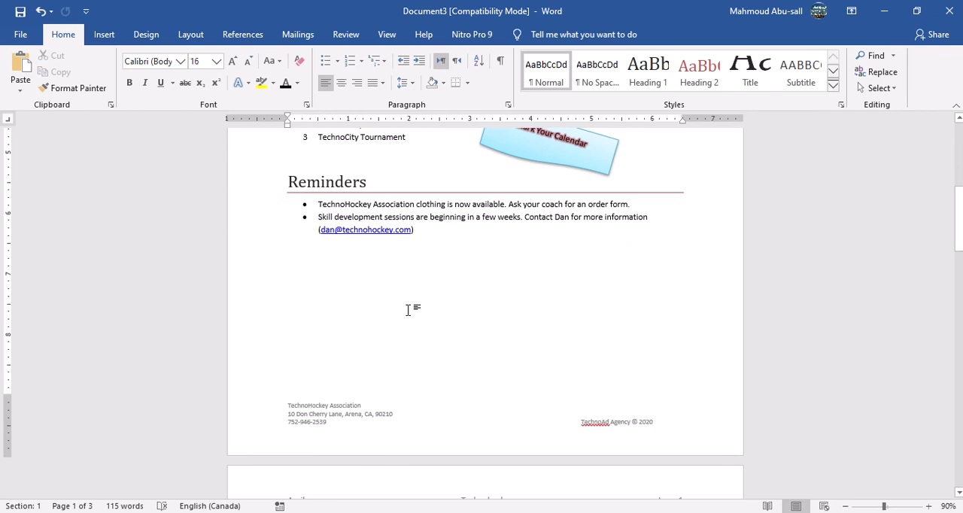
pyautogui.click(292, 282)
pyautogui.click(104, 37)
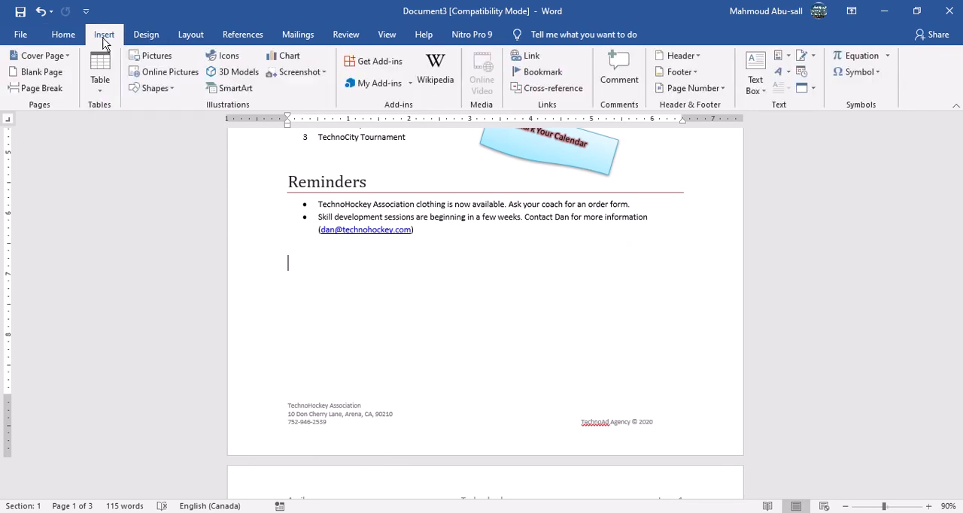
pyautogui.click(98, 95)
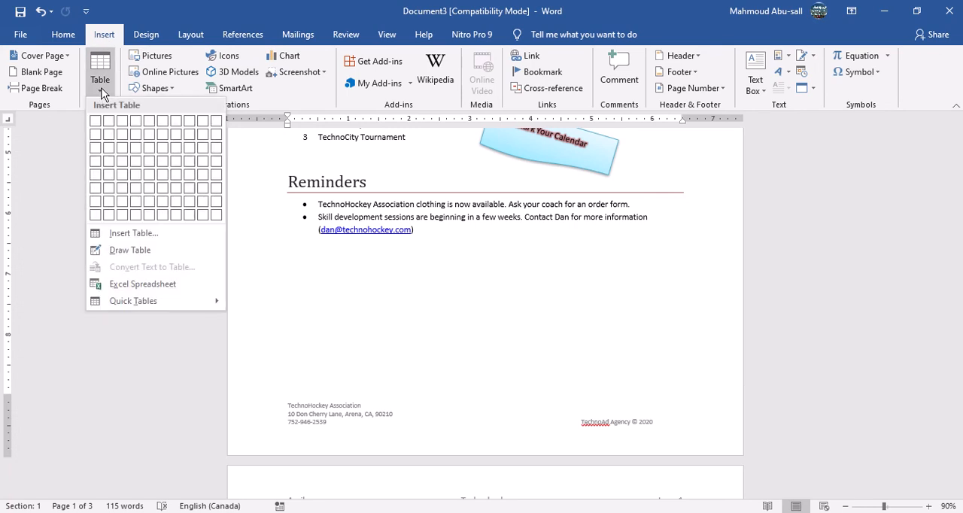
pyautogui.click(97, 124)
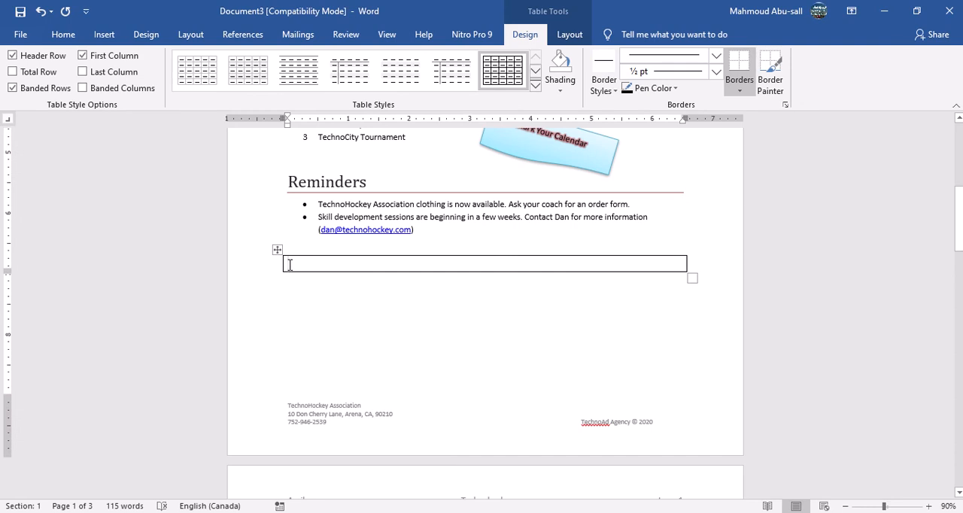
# Insert the Automatic Table 1 table of contents inside the new table cell.
pyautogui.click(254, 38)
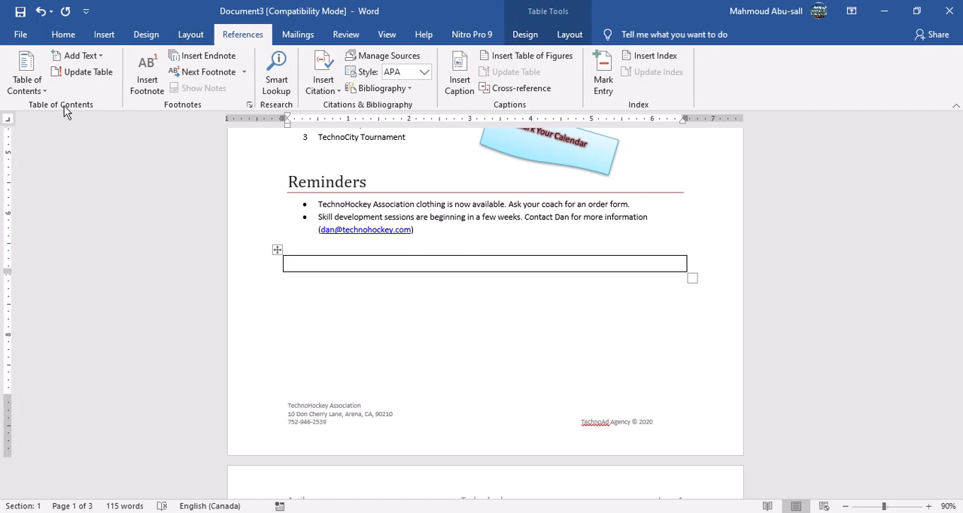
pyautogui.click(30, 84)
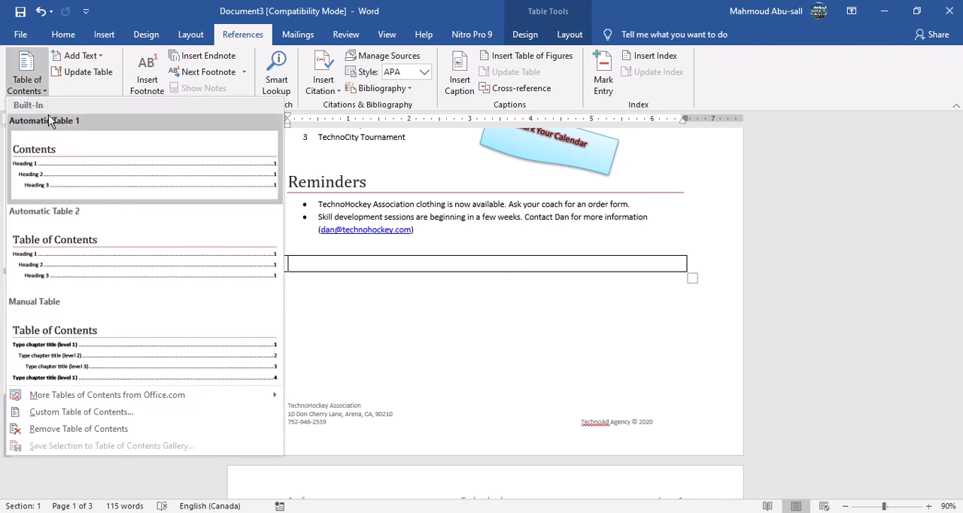
pyautogui.click(40, 154)
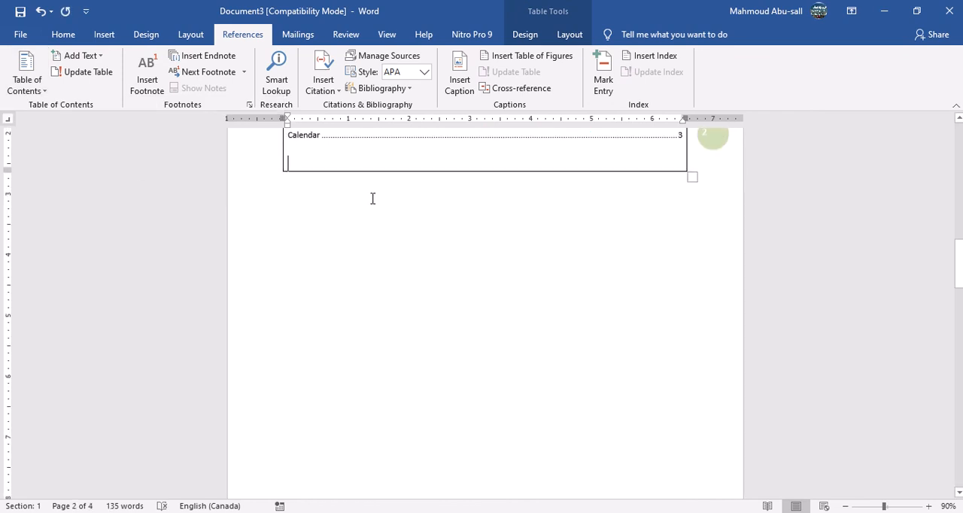
pyautogui.scroll(2, 370, 197)
pyautogui.scroll(3, 377, 204)
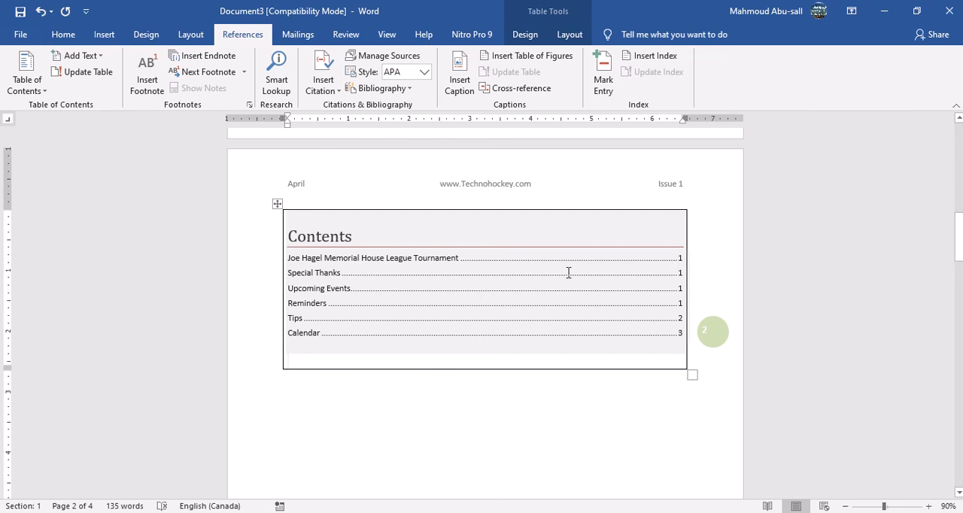
# Narrow the contents table to 6.3 inches and remove the dot-leader tab stop from its entries.
pyautogui.click(570, 262)
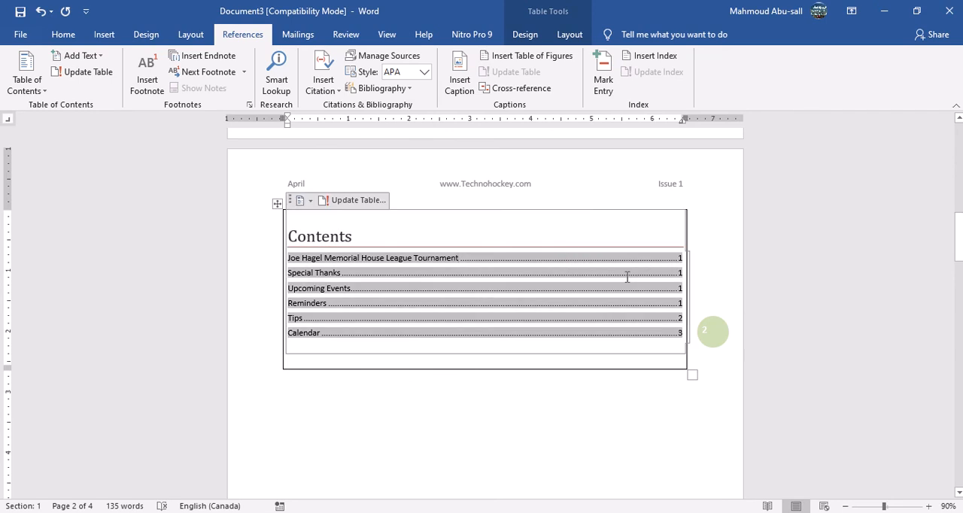
pyautogui.click(486, 362)
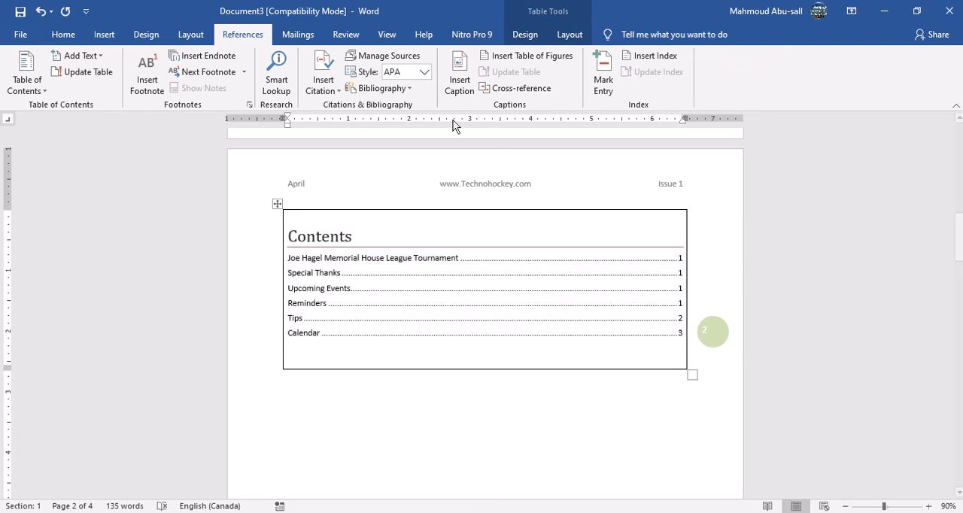
pyautogui.click(63, 35)
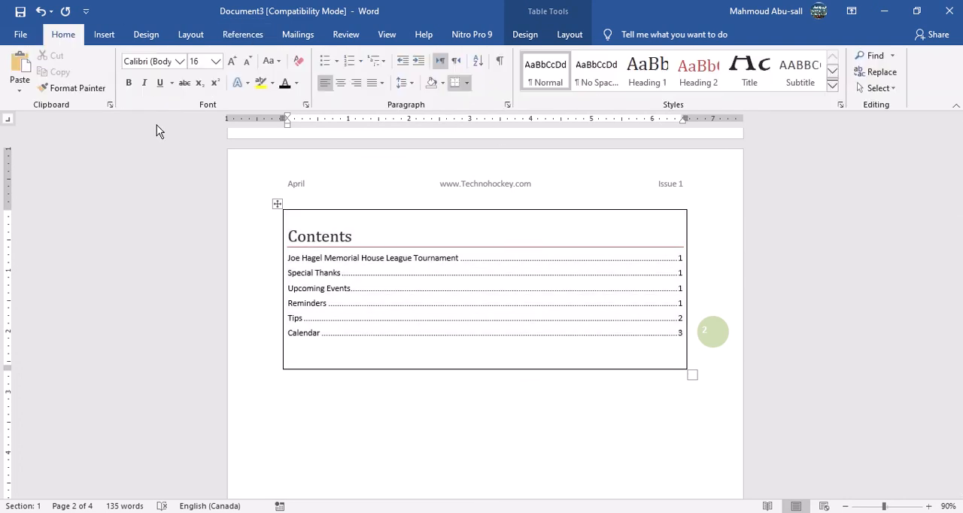
pyautogui.click(570, 36)
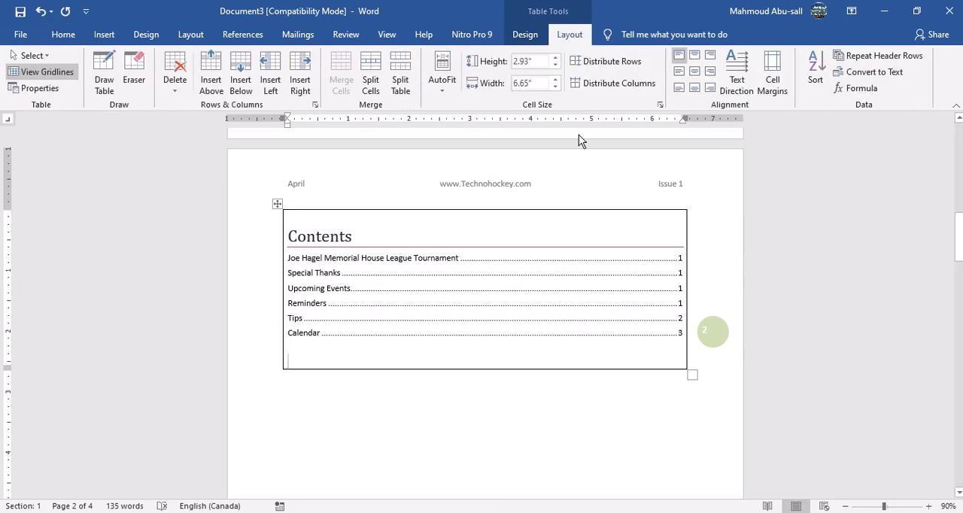
pyautogui.click(555, 86)
pyautogui.click(556, 87)
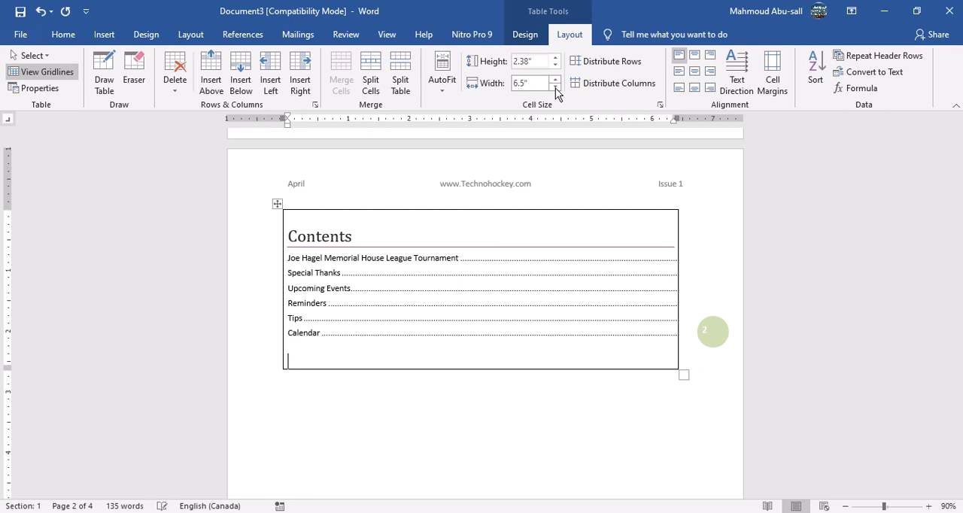
pyautogui.click(556, 87)
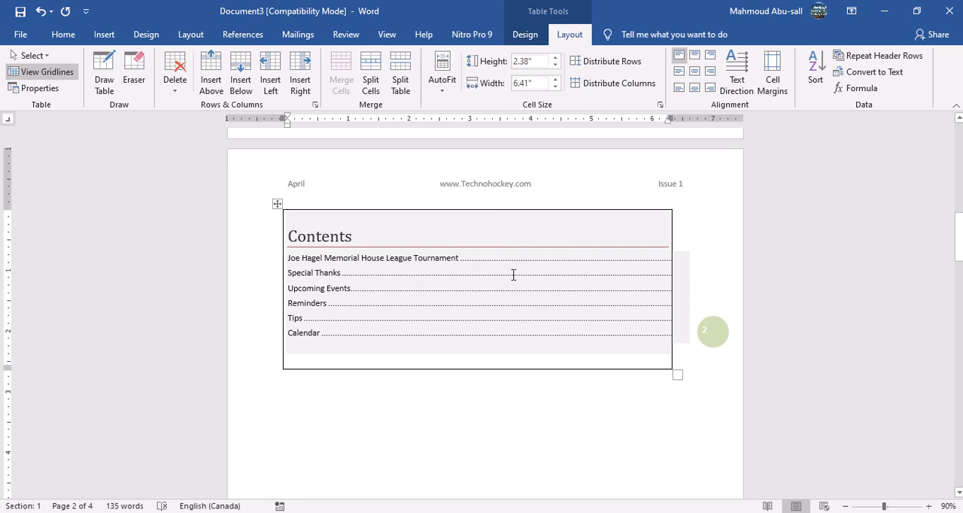
pyautogui.click(549, 260)
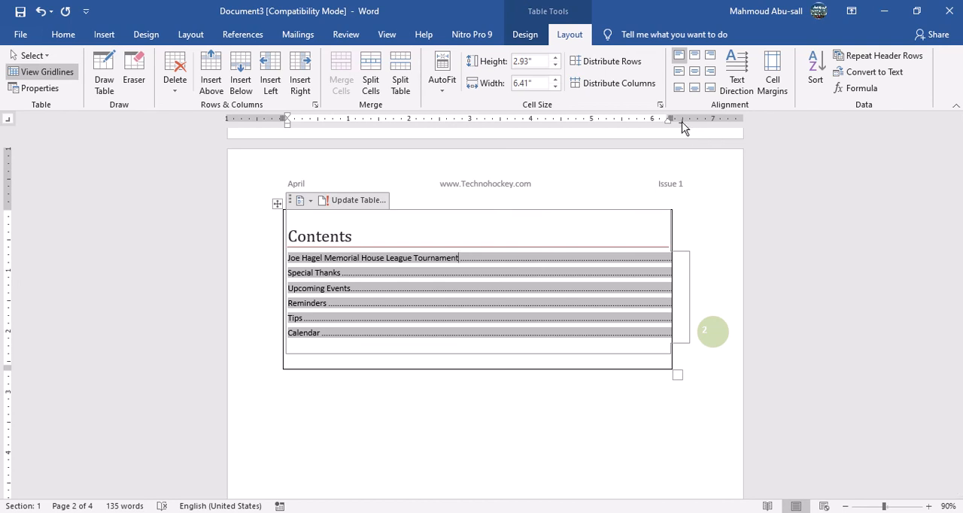
pyautogui.moveTo(682, 122); pyautogui.dragTo(501, 136)
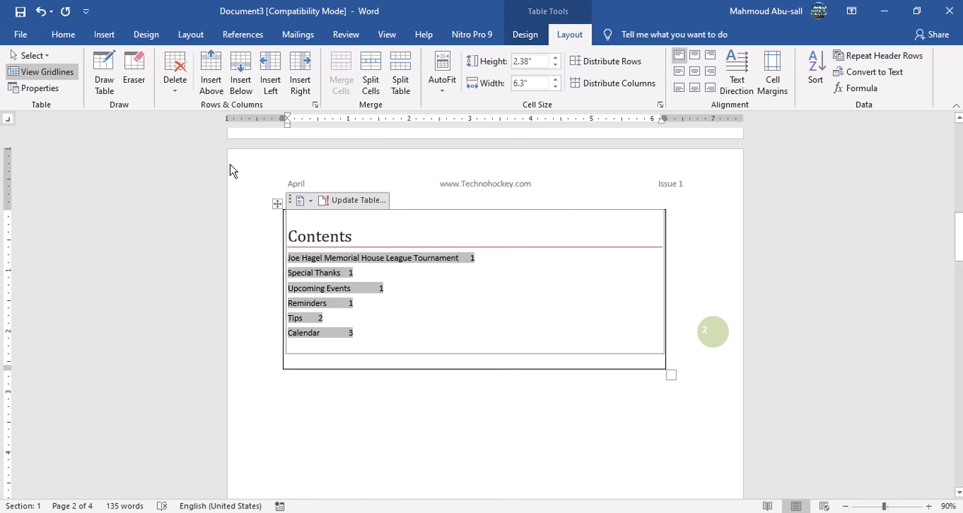
# Try to realign the contents page numbers with tab stops at about 2.75 inches and about 4 inches.
pyautogui.click(456, 121)
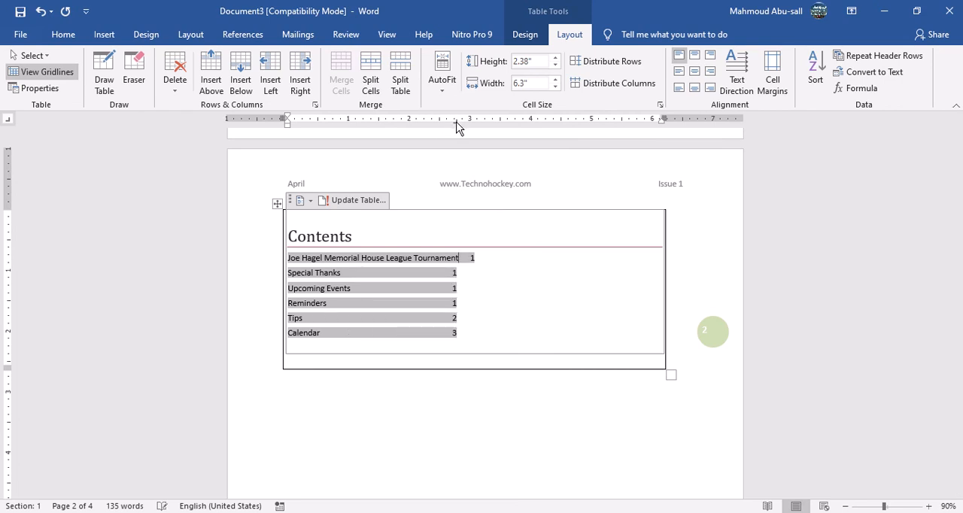
pyautogui.click(494, 122)
pyautogui.moveTo(494, 122); pyautogui.dragTo(530, 121)
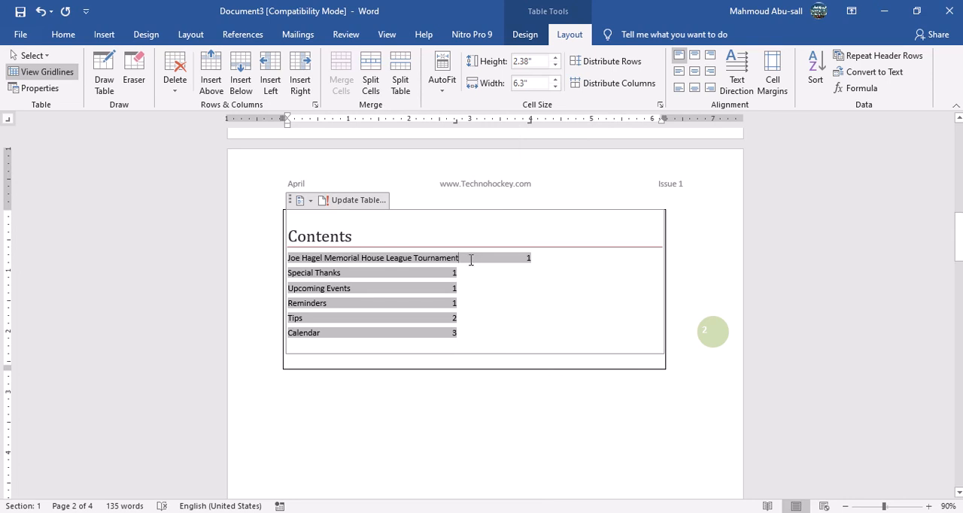
pyautogui.click(456, 277)
pyautogui.moveTo(471, 261); pyautogui.dragTo(456, 332)
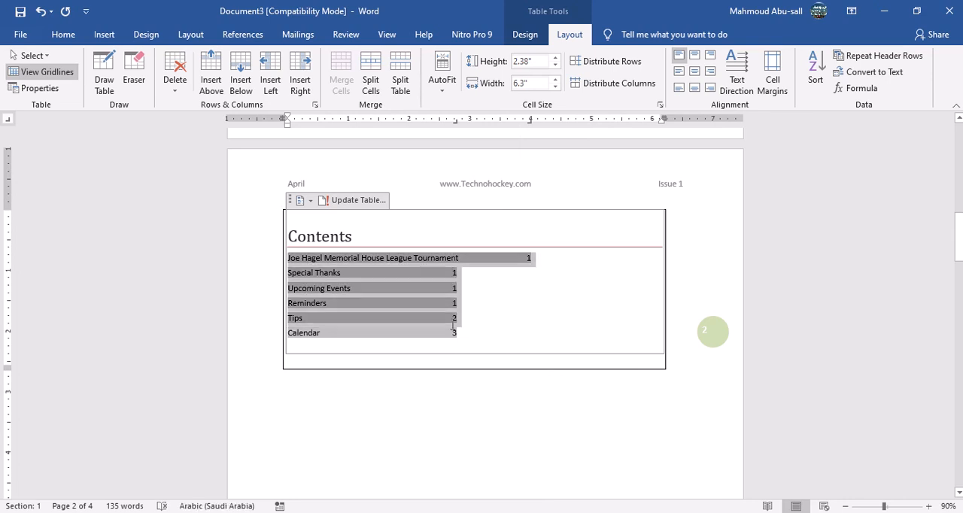
pyautogui.moveTo(531, 123); pyautogui.dragTo(539, 123)
pyautogui.click(491, 285)
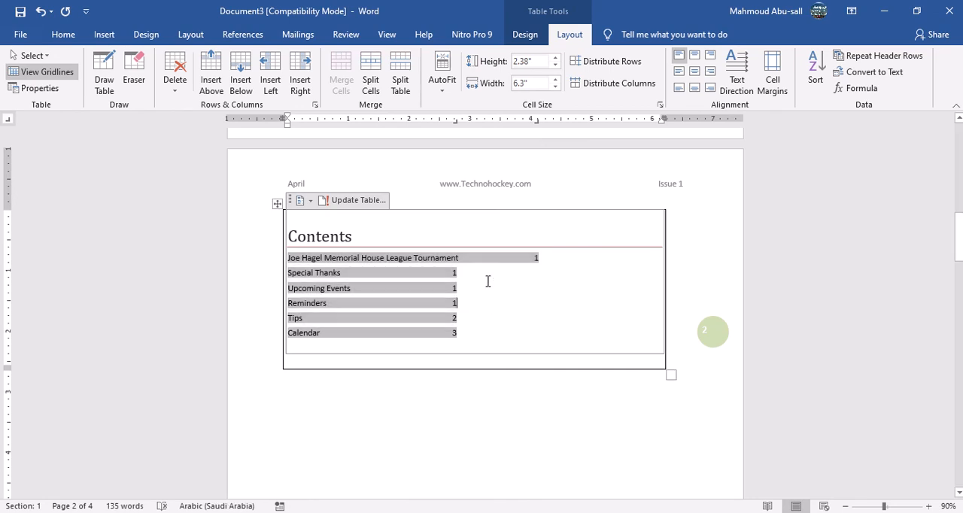
# Undo the tab stop changes made to the contents entries.
pyautogui.hotkey('ctrl', 'z')
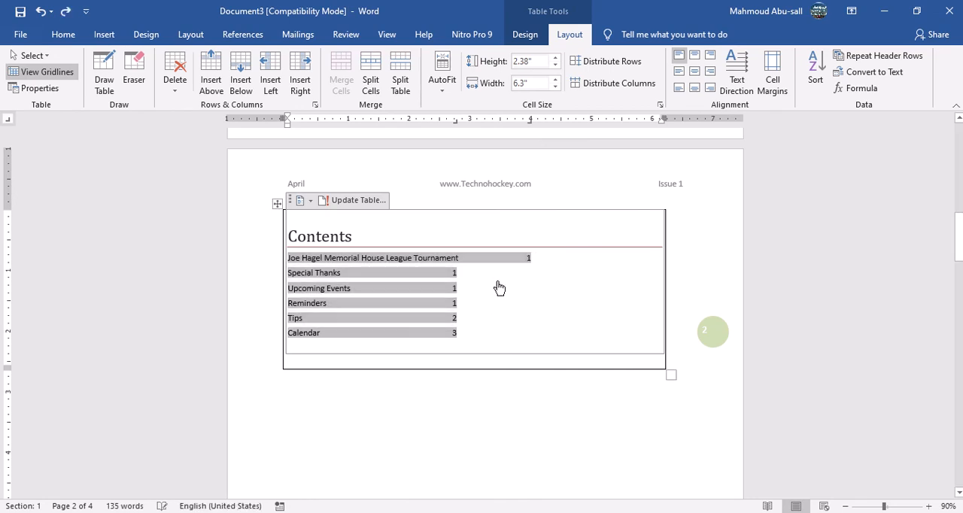
pyautogui.hotkey('ctrl', 'z')
pyautogui.hotkey('ctrl', 'z')
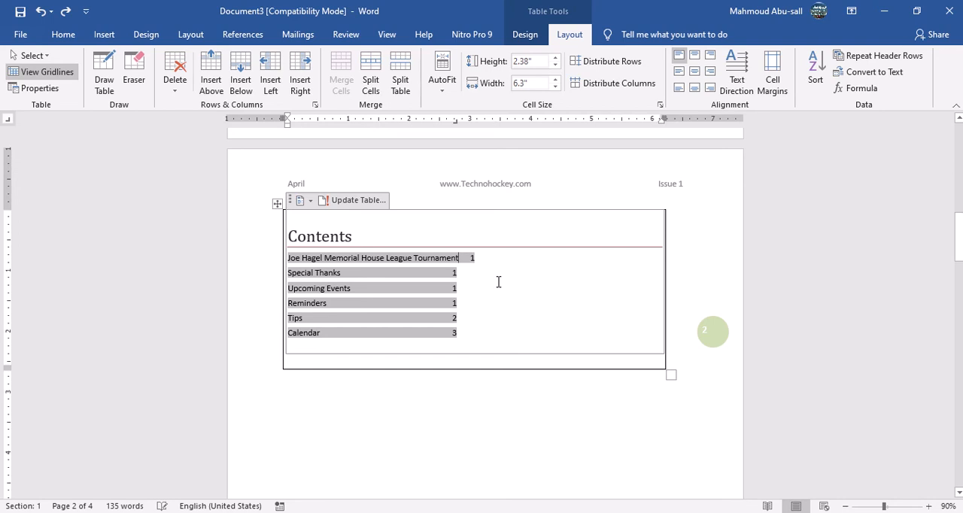
pyautogui.hotkey('ctrl', 'z')
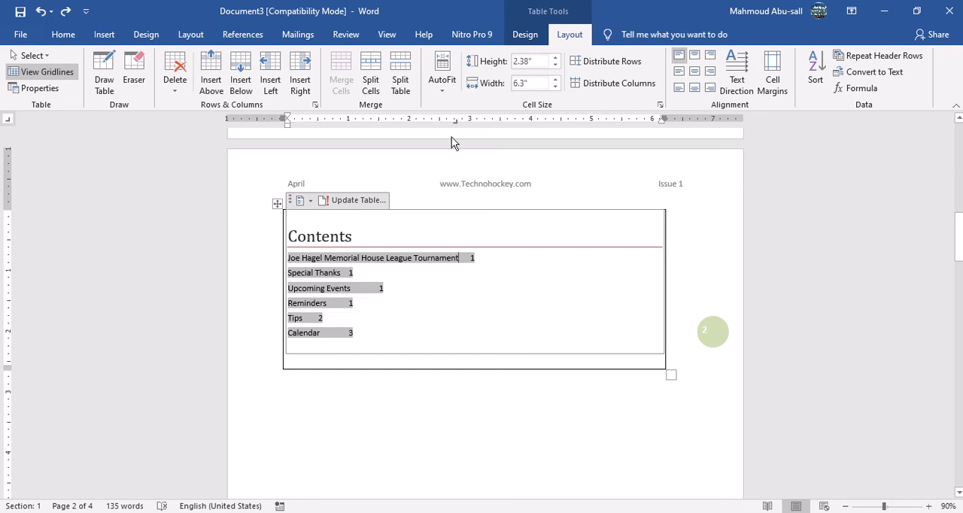
# Align the page numbers of all contents entries at a right tab stop at about 4 inches.
pyautogui.moveTo(456, 123); pyautogui.dragTo(535, 123)
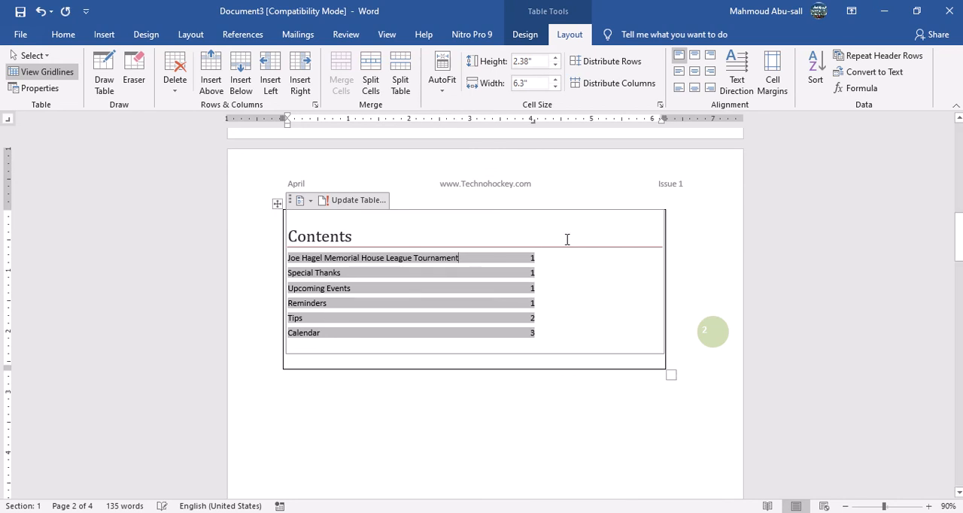
pyautogui.click(612, 366)
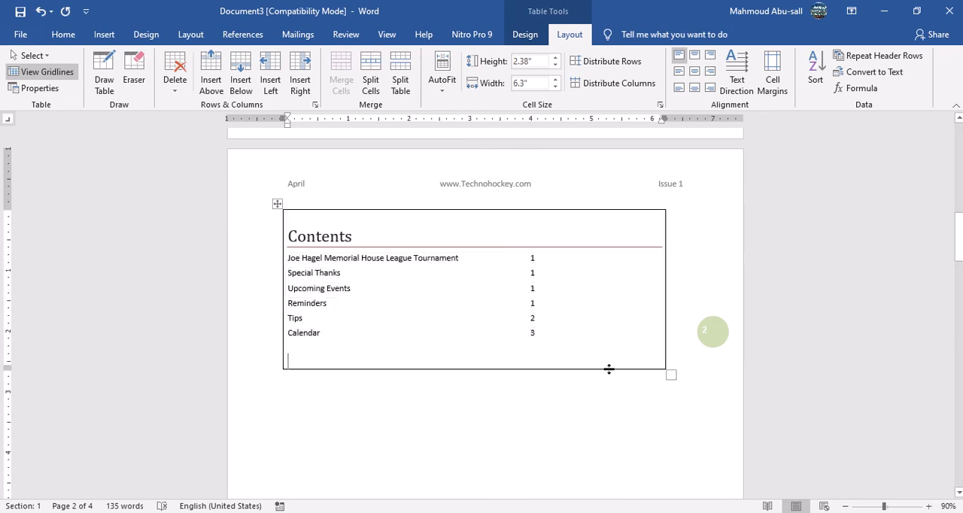
# Reduce the contents table's width to 4.5 inches.
pyautogui.click(557, 86)
pyautogui.click(556, 86)
pyautogui.click(556, 86)
pyautogui.click(556, 86)
pyautogui.click(557, 86)
pyautogui.click(556, 85)
pyautogui.click(556, 85)
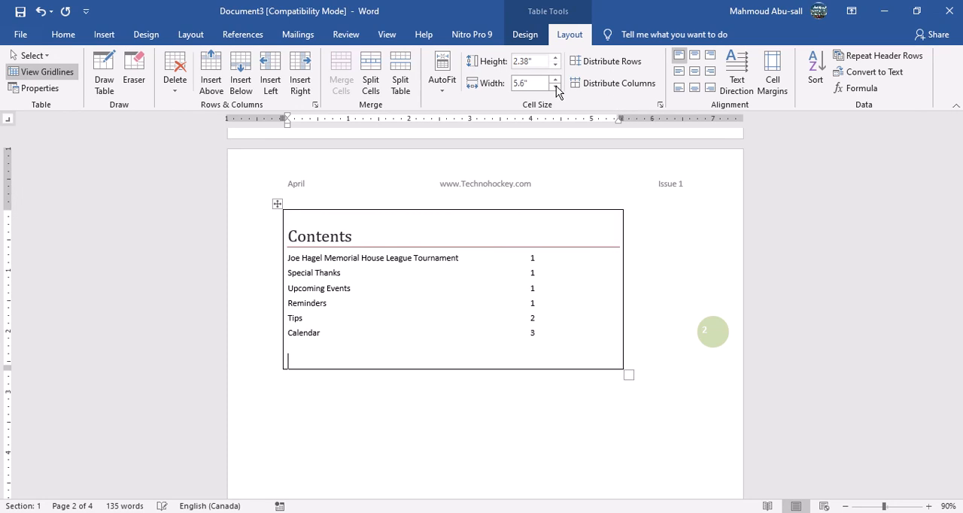
pyautogui.click(556, 86)
pyautogui.click(557, 86)
pyautogui.click(556, 86)
pyautogui.doubleClick(557, 86)
pyautogui.click(556, 86)
pyautogui.click(557, 86)
pyautogui.doubleClick(556, 86)
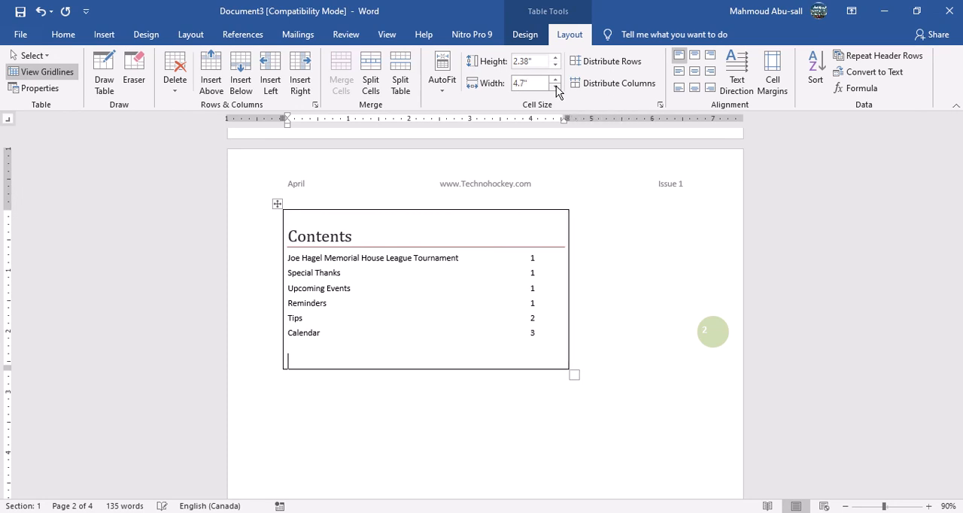
pyautogui.click(556, 86)
pyautogui.click(557, 86)
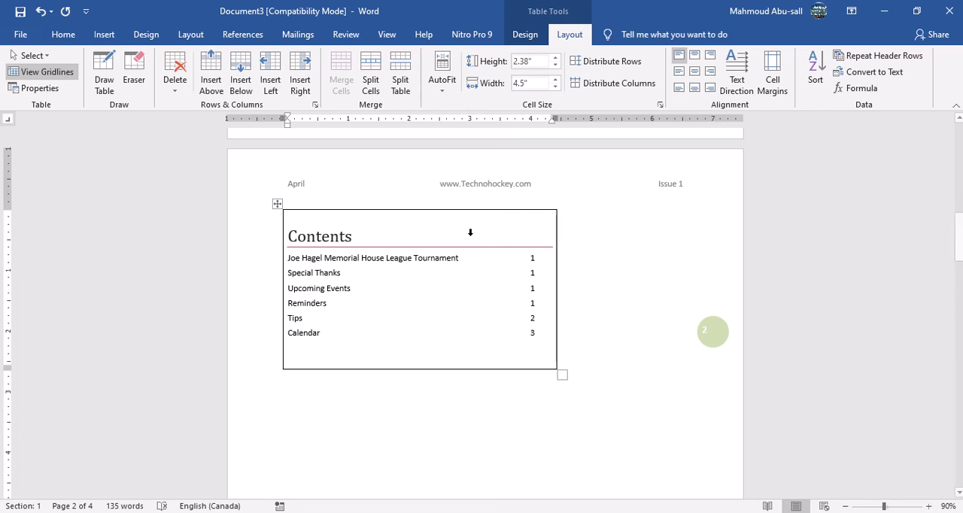
# Set the text wrapping of the contents table to Around.
pyautogui.click(278, 205)
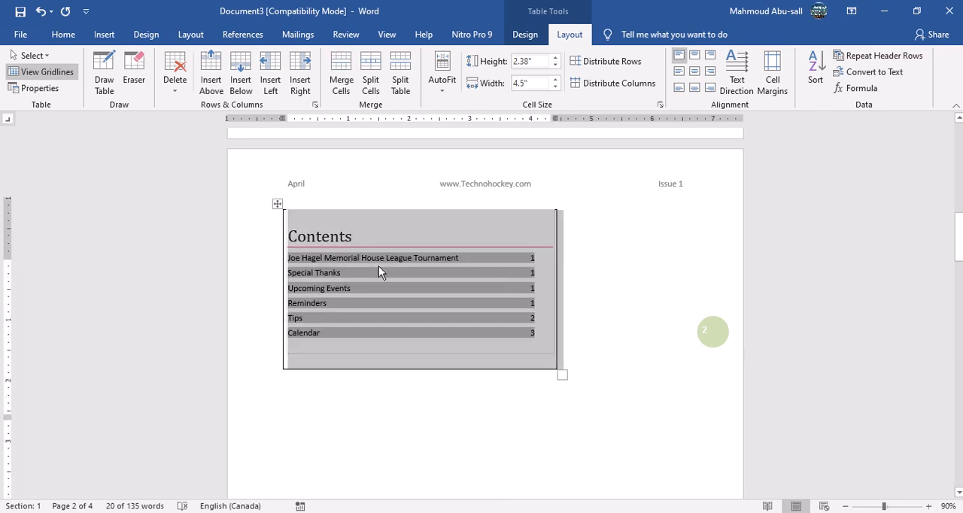
pyautogui.scroll(10, 381, 264)
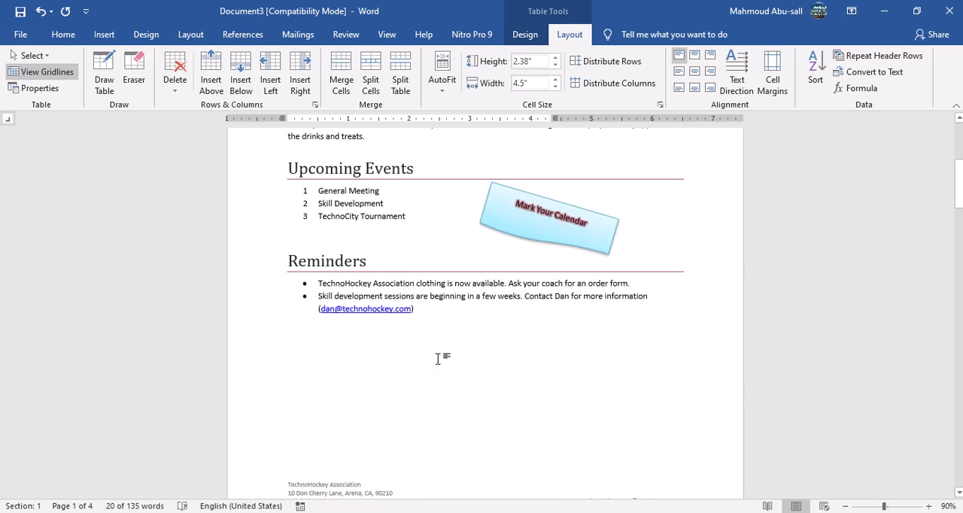
pyautogui.scroll(-7, 424, 377)
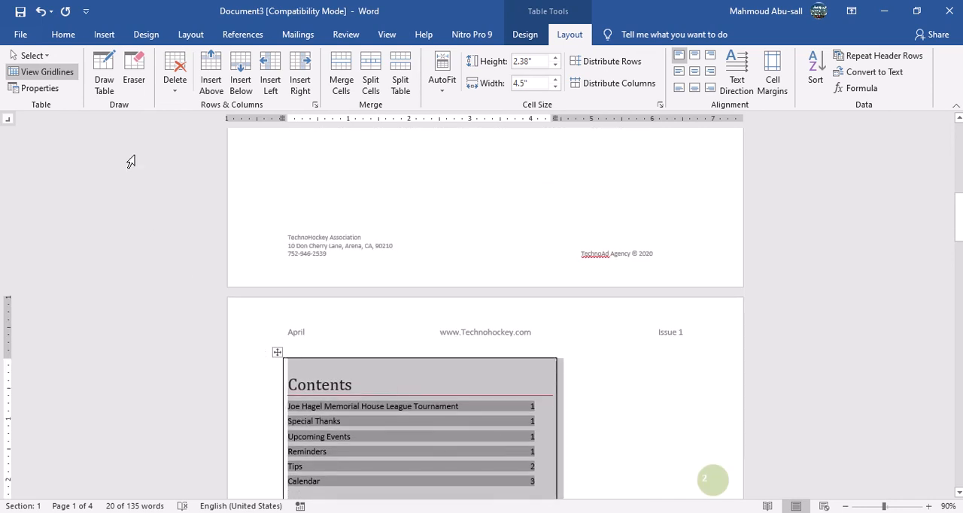
pyautogui.click(45, 88)
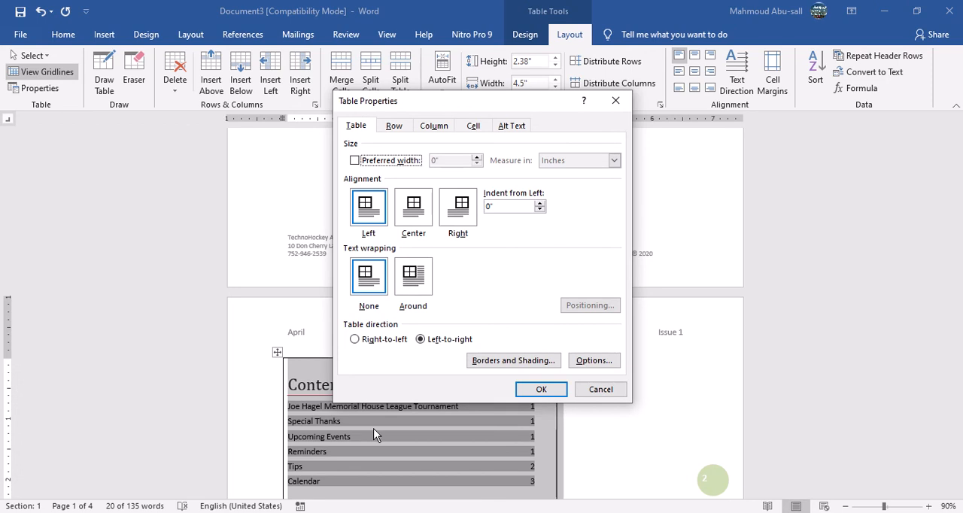
pyautogui.click(418, 277)
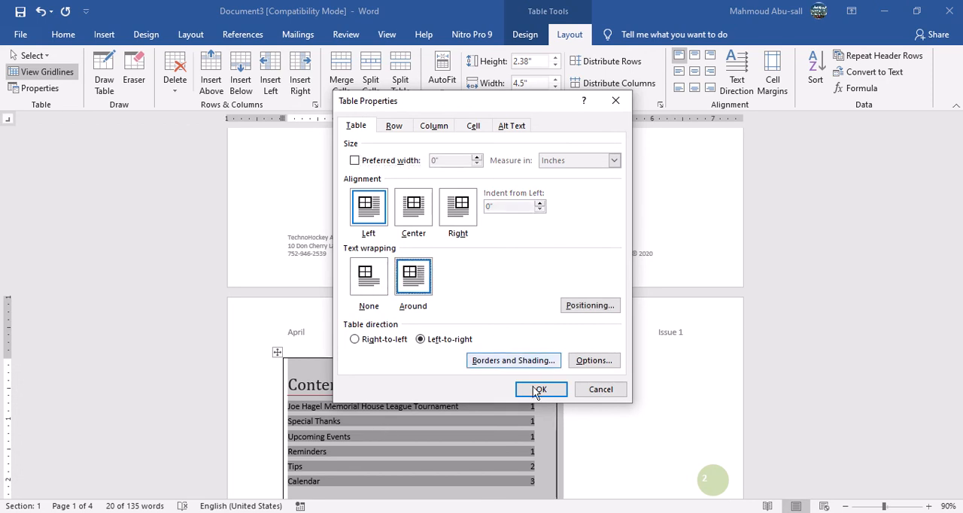
pyautogui.click(542, 390)
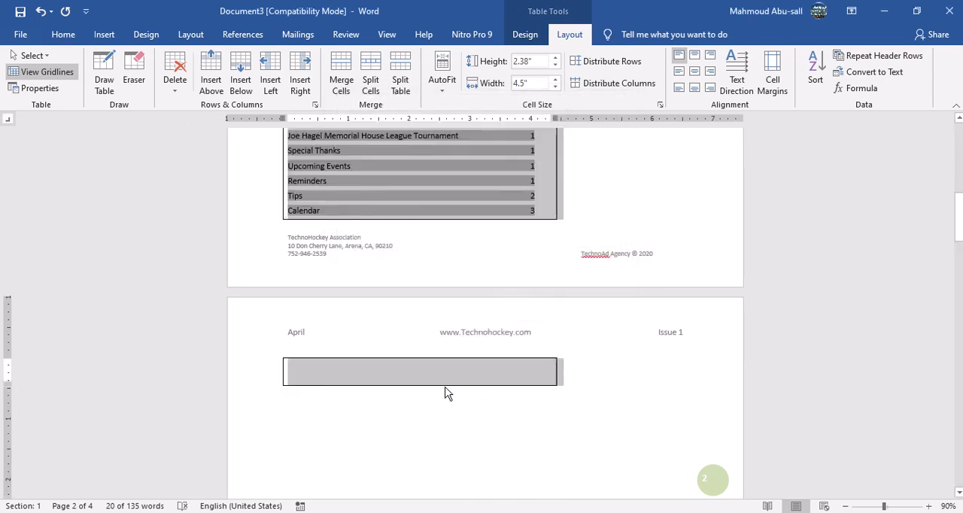
# Move the contents table to the right side of page 1, below the first Reminders bullet.
pyautogui.scroll(5, 450, 391)
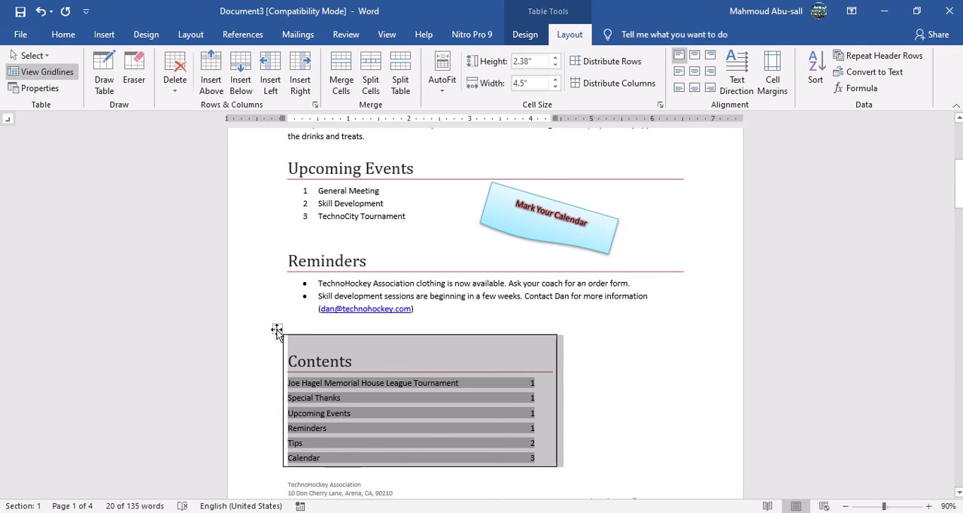
pyautogui.moveTo(277, 329); pyautogui.dragTo(431, 326)
pyautogui.click(452, 314)
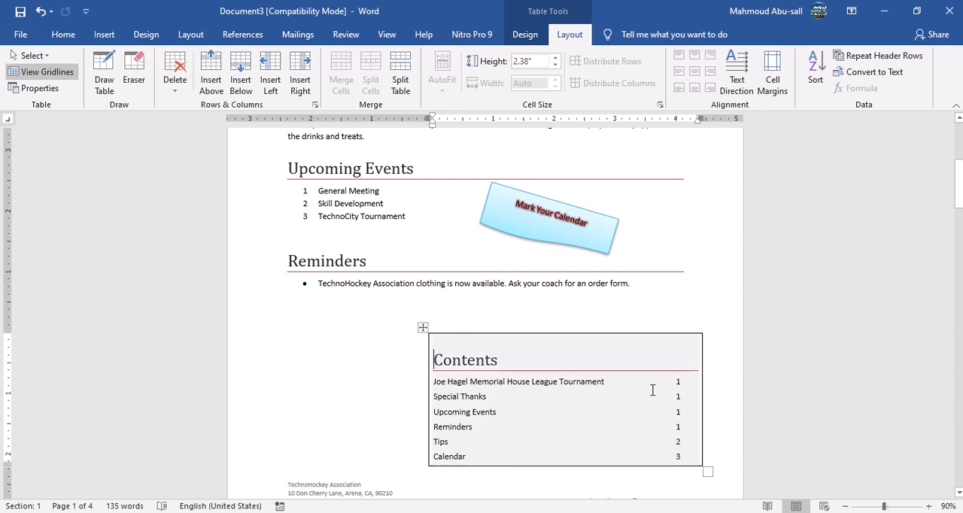
# Reduce the contents table's width to 4.3 inches.
pyautogui.click(694, 428)
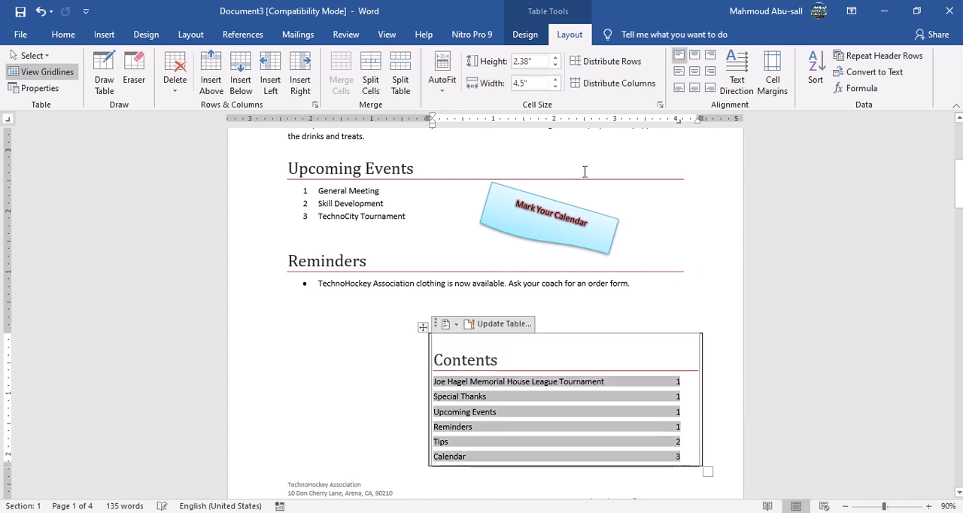
pyautogui.click(555, 87)
pyautogui.click(556, 88)
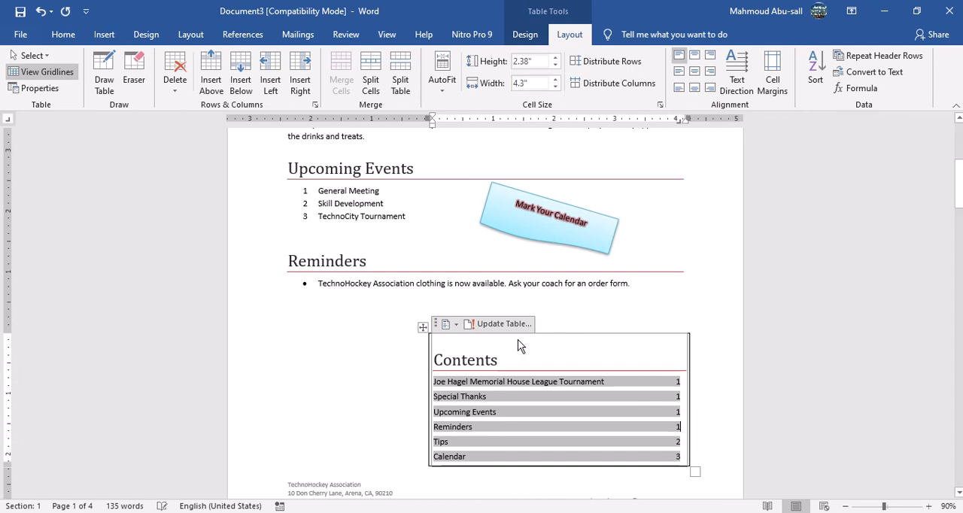
# Reposition the contents table slightly further right so both Reminders bullets wrap beside it on page 1.
pyautogui.click(423, 328)
pyautogui.scroll(-5, 371, 335)
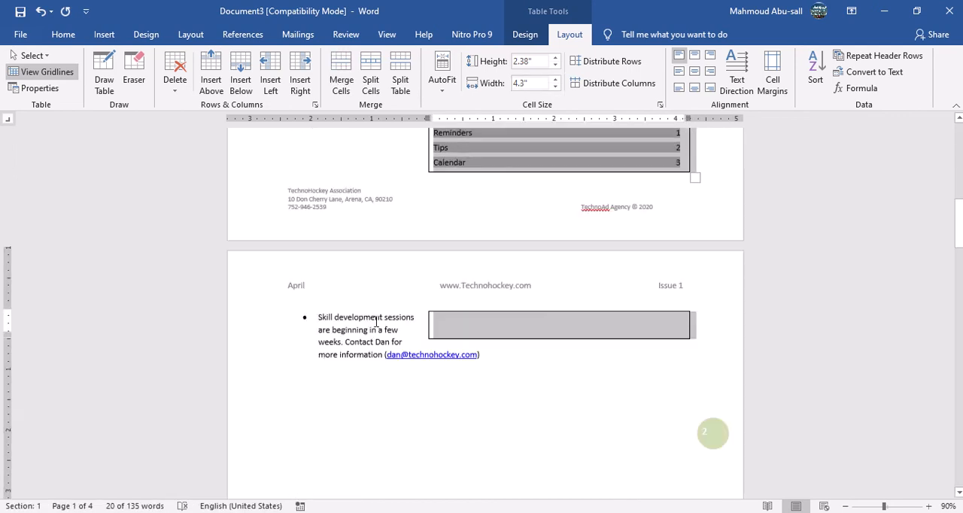
pyautogui.scroll(6, 376, 323)
pyautogui.moveTo(423, 378); pyautogui.dragTo(464, 332)
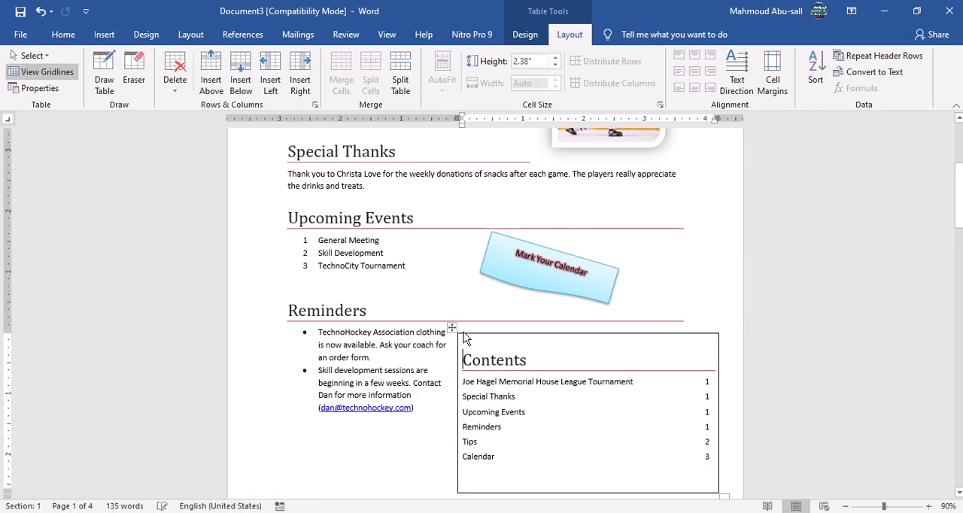
pyautogui.click(430, 447)
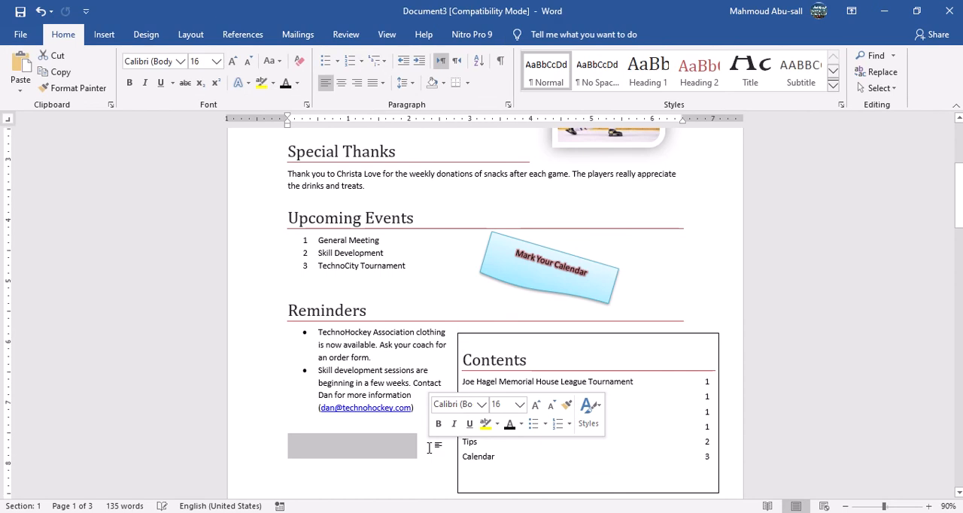
pyautogui.scroll(-3, 430, 451)
pyautogui.scroll(-1, 446, 350)
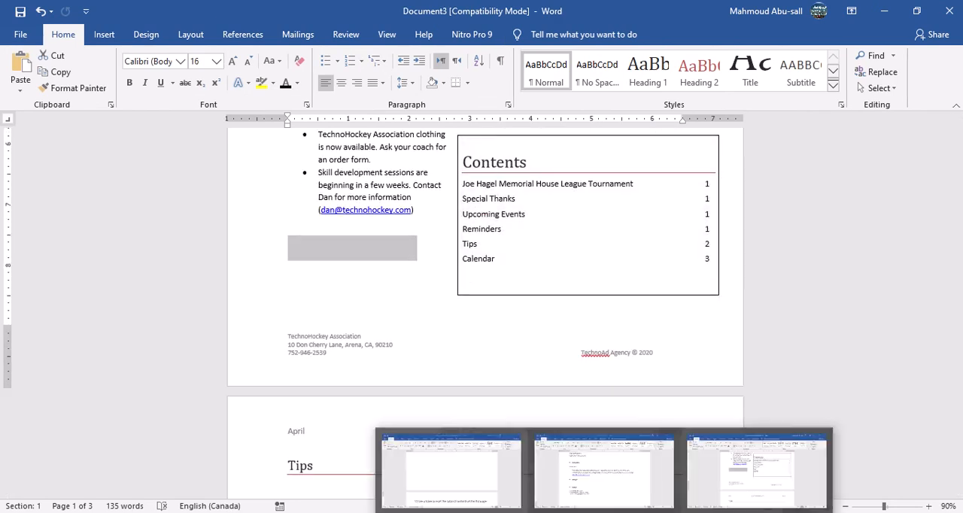
pyautogui.click(503, 221)
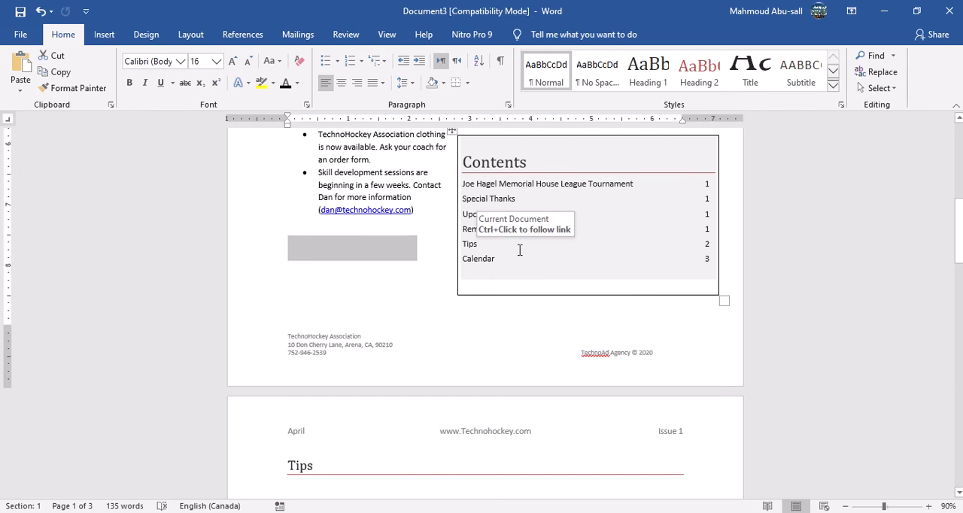
# Switch to the Assignment 19 document and read the remaining instructions, from step 12 to step 16.
pyautogui.hotkey('alt', 'Tab')
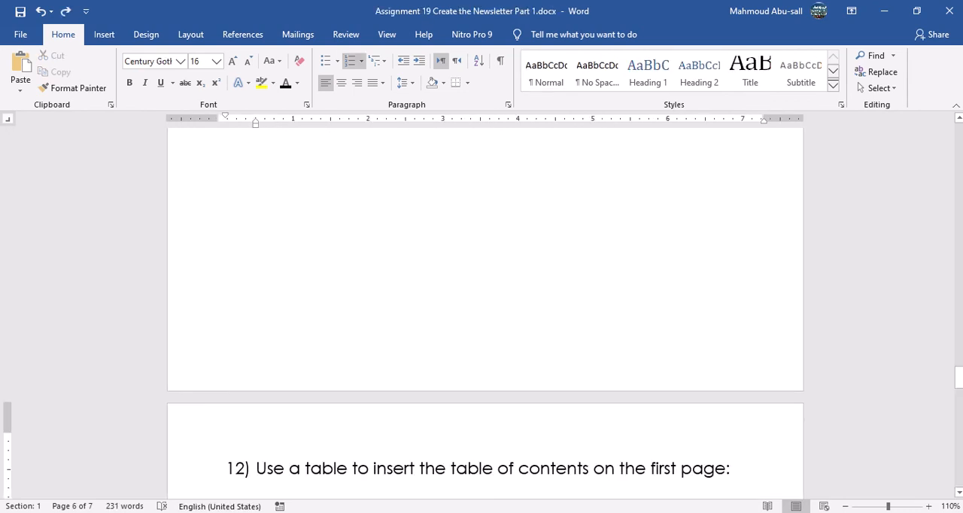
pyautogui.scroll(-3, 431, 371)
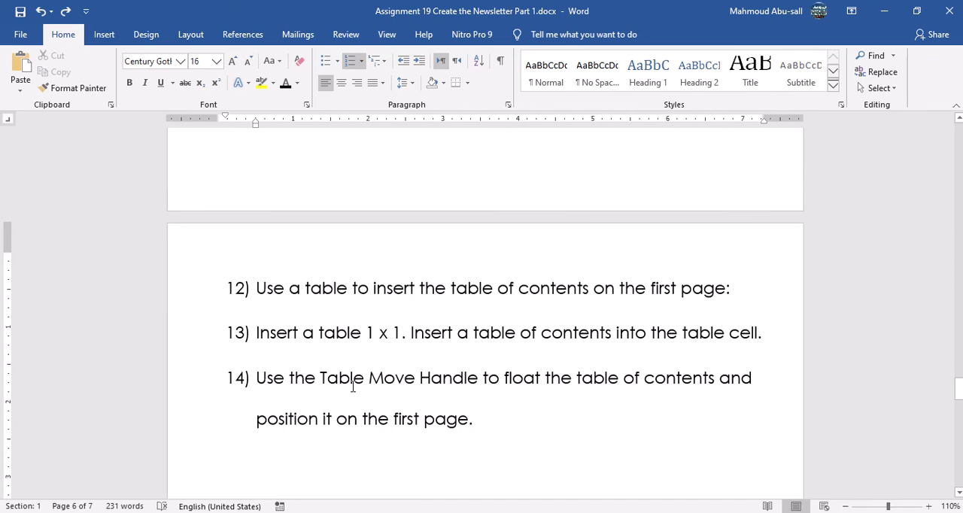
pyautogui.moveTo(340, 382); pyautogui.dragTo(481, 380)
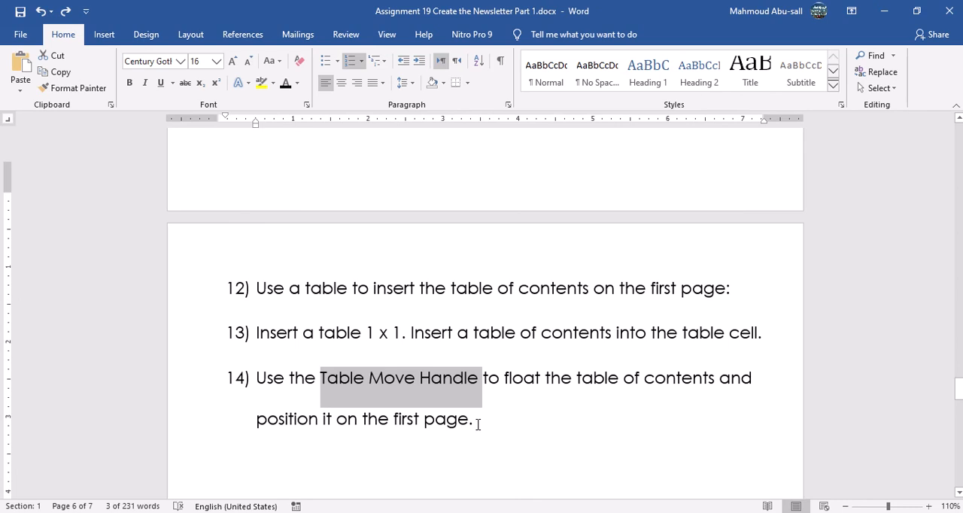
pyautogui.scroll(-4, 478, 423)
pyautogui.scroll(-9, 498, 369)
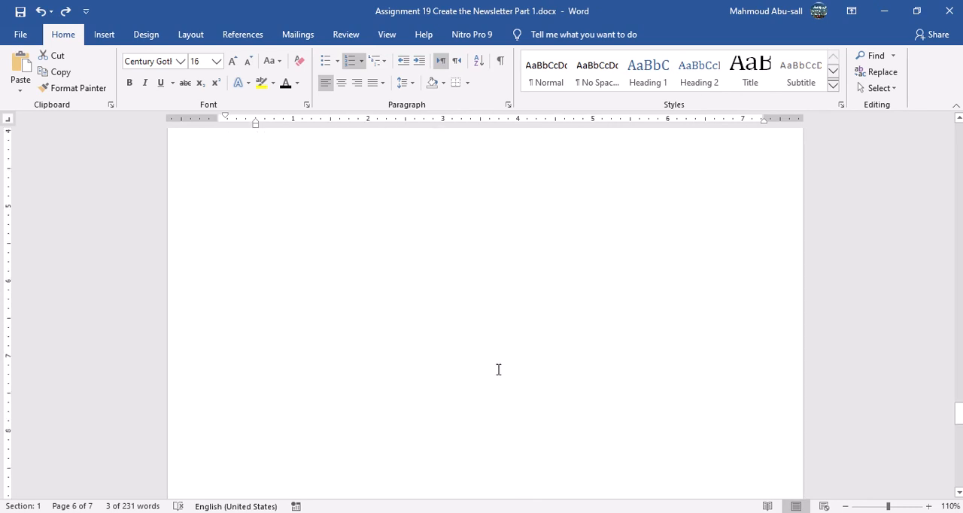
pyautogui.scroll(-2, 498, 370)
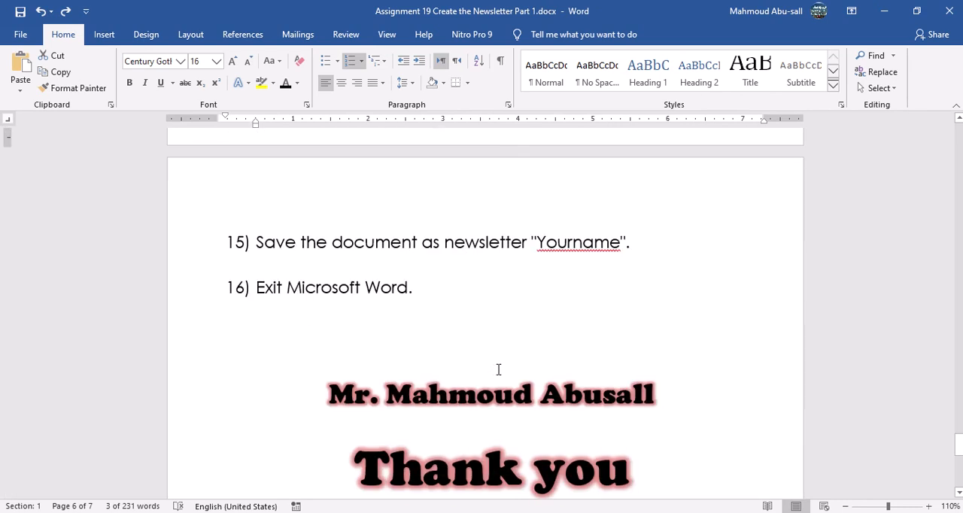
pyautogui.scroll(-2, 533, 183)
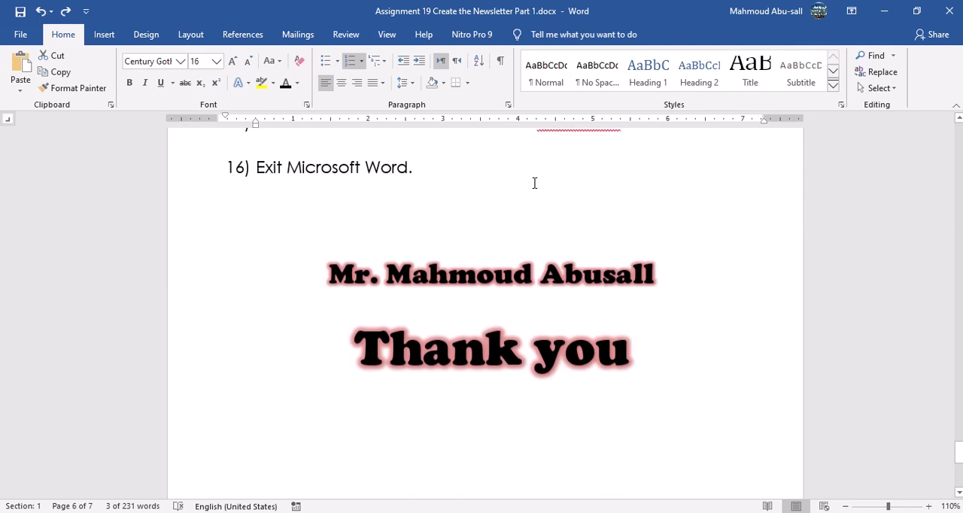
pyautogui.scroll(1, 537, 183)
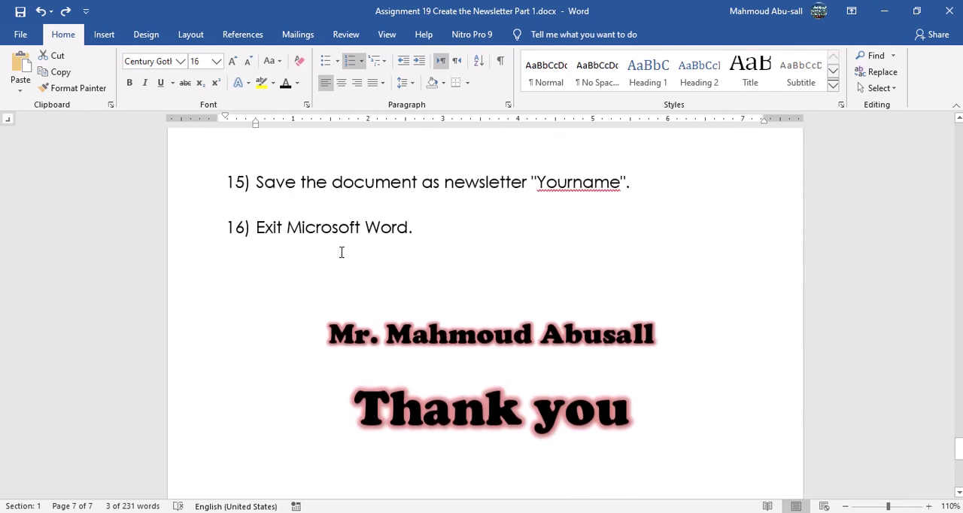
# Return to the newsletter document and choose the Newsletter folder on the Desktop as its save location.
pyautogui.hotkey('alt', 'Tab')
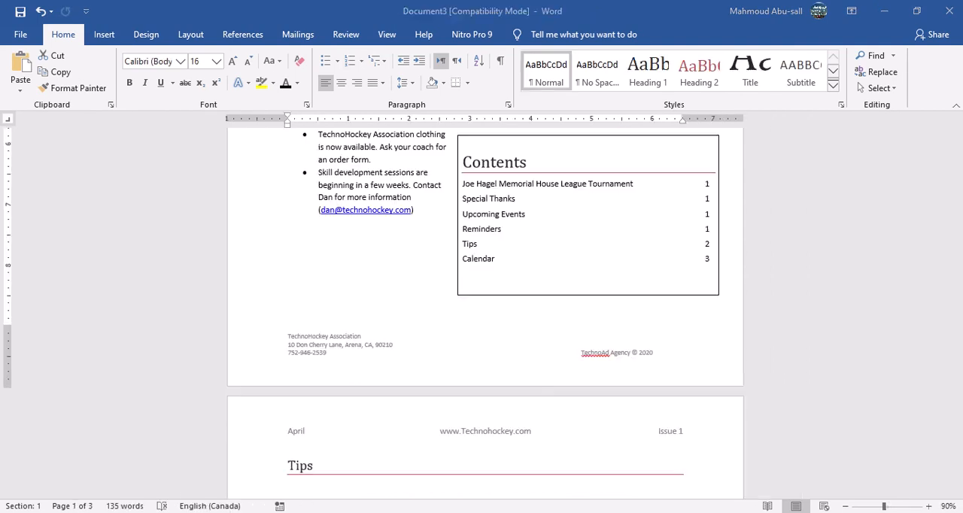
pyautogui.click(22, 34)
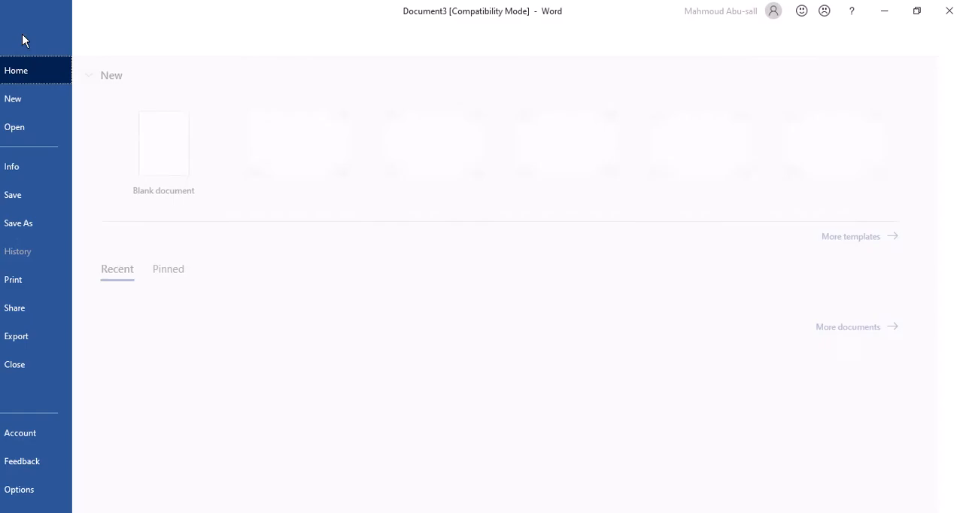
pyautogui.click(64, 225)
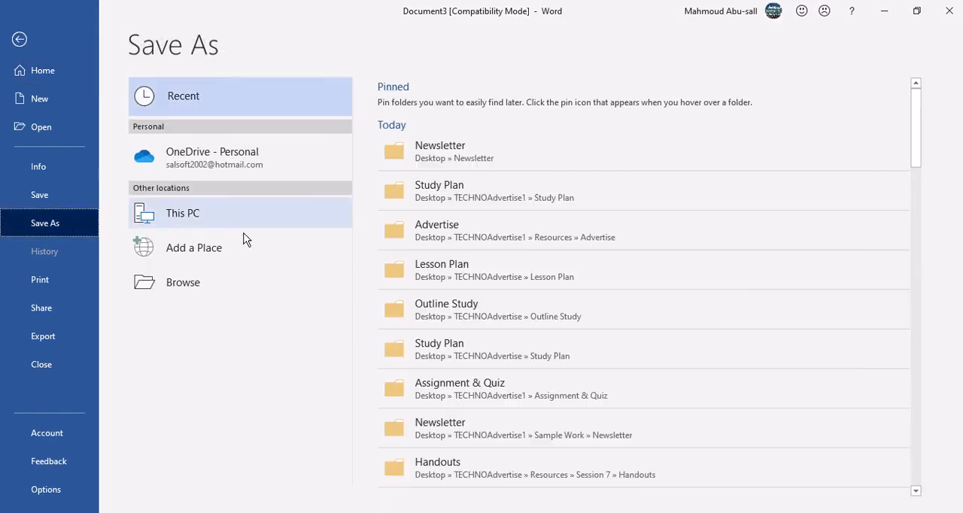
pyautogui.click(199, 286)
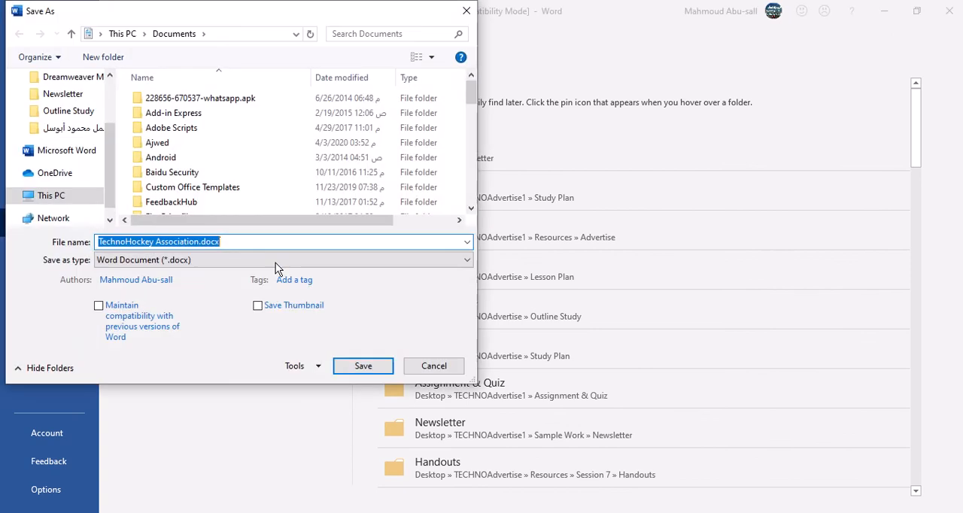
pyautogui.click(67, 94)
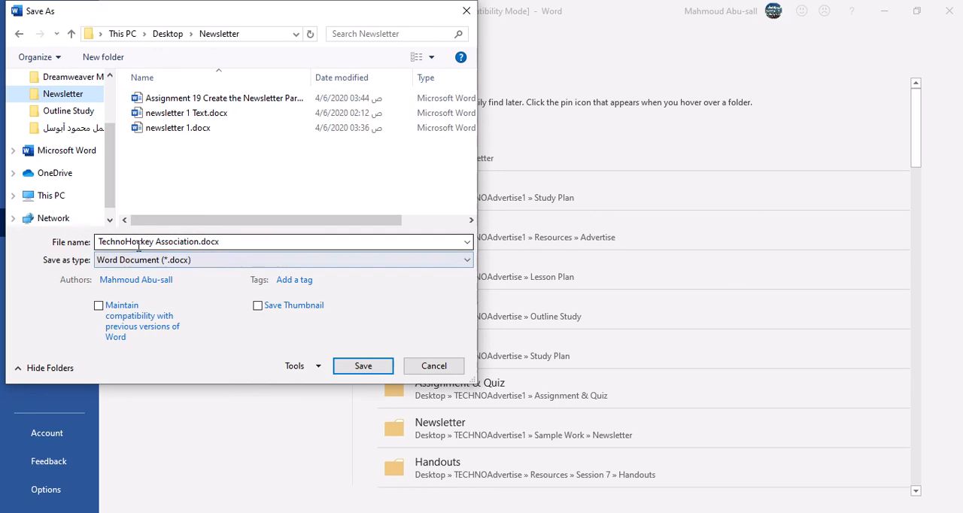
# Save the document as a .docx file named "Newsletter" followed by the author's first name.
pyautogui.click(200, 241)
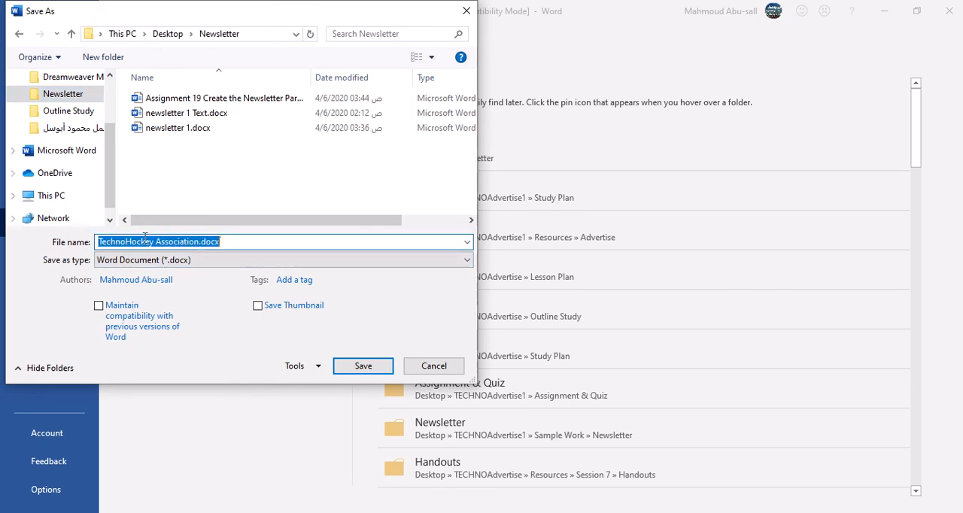
pyautogui.click(179, 241)
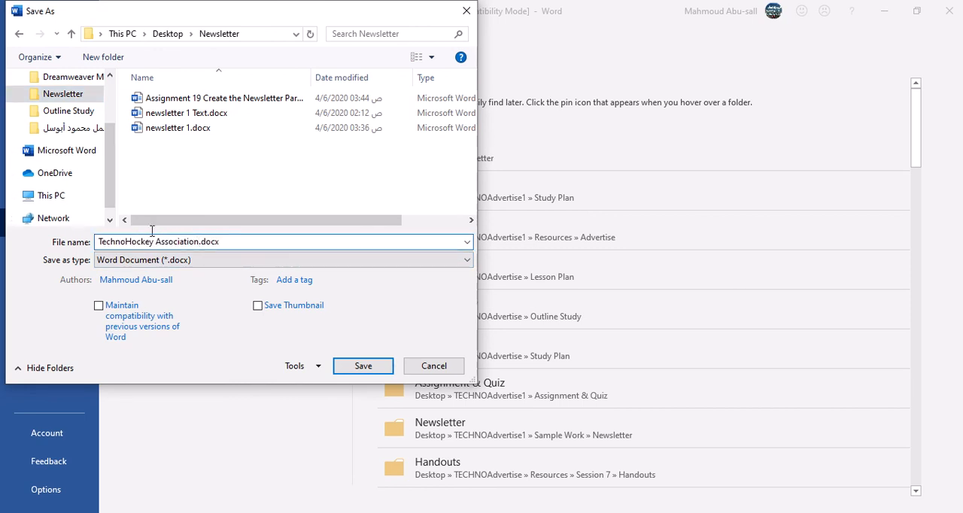
pyautogui.moveTo(152, 230); pyautogui.dragTo(102, 231)
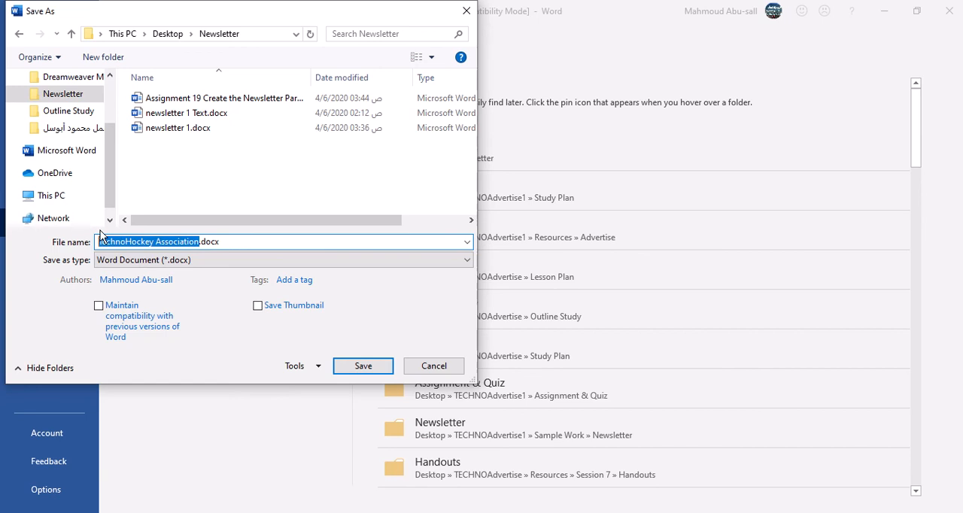
pyautogui.write('N')
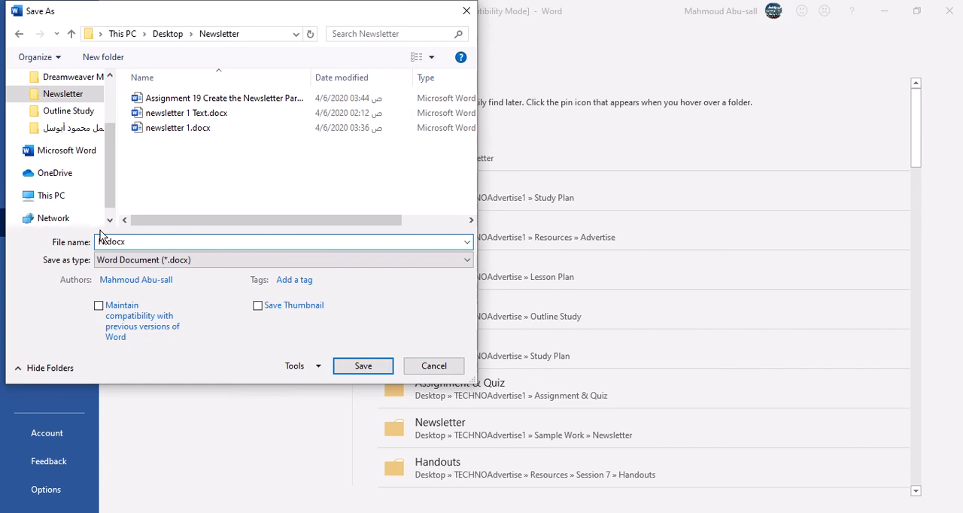
pyautogui.write('ewsletter Mahmoud')
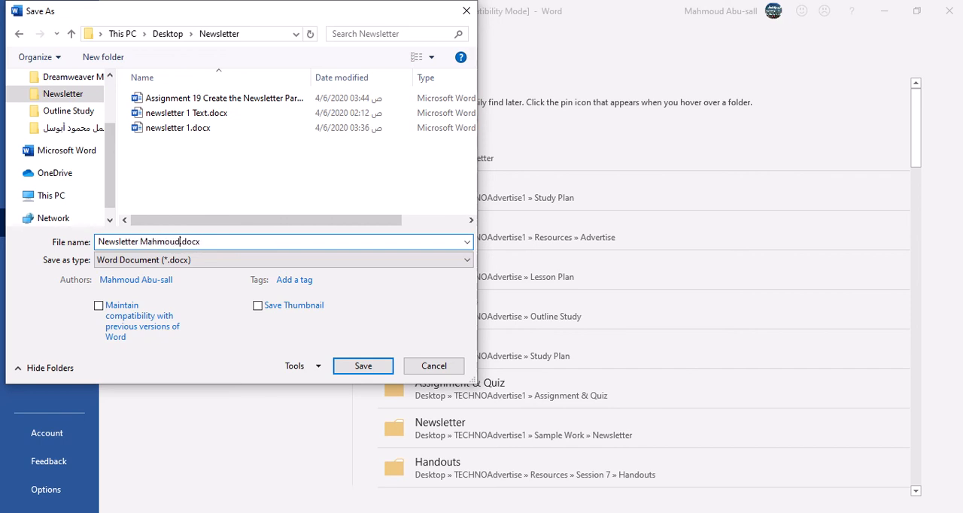
pyautogui.click(362, 369)
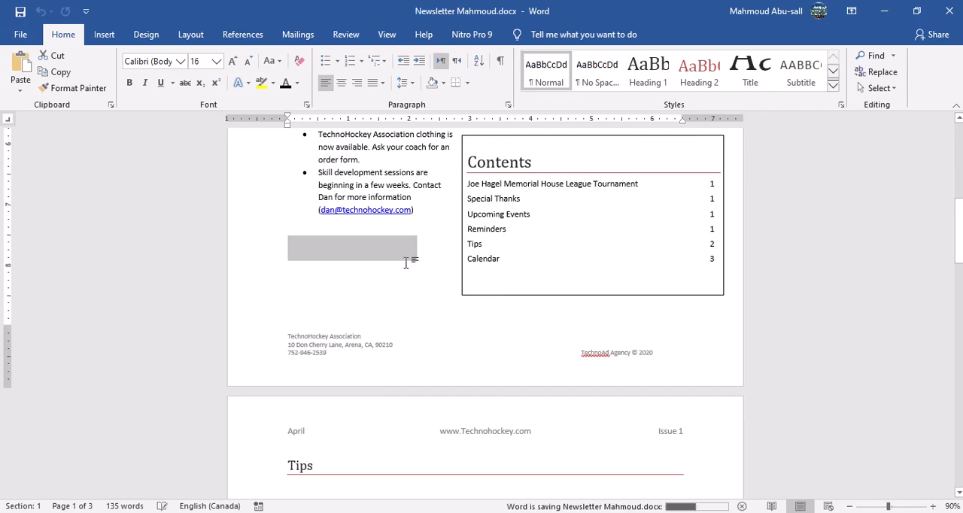
# Look through the pages of the saved newsletter.
pyautogui.scroll(-10, 405, 259)
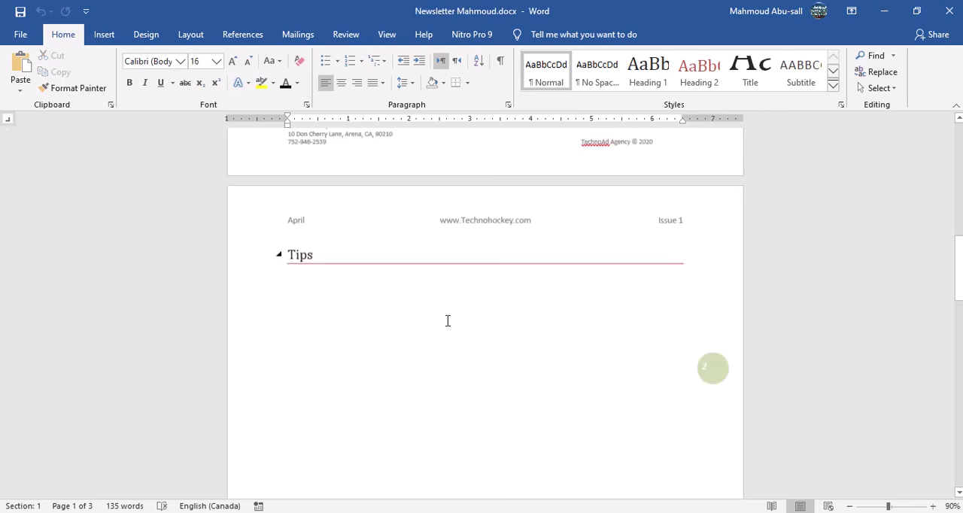
pyautogui.scroll(-5, 447, 320)
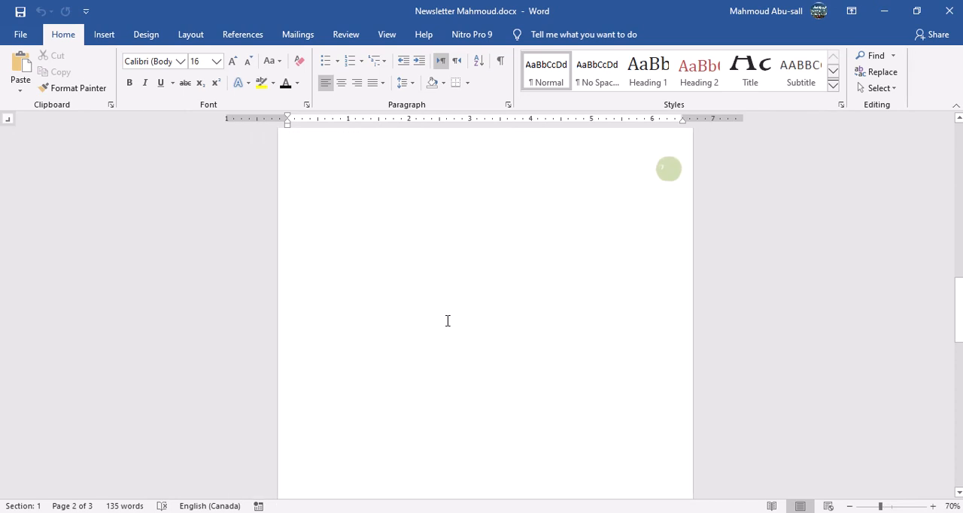